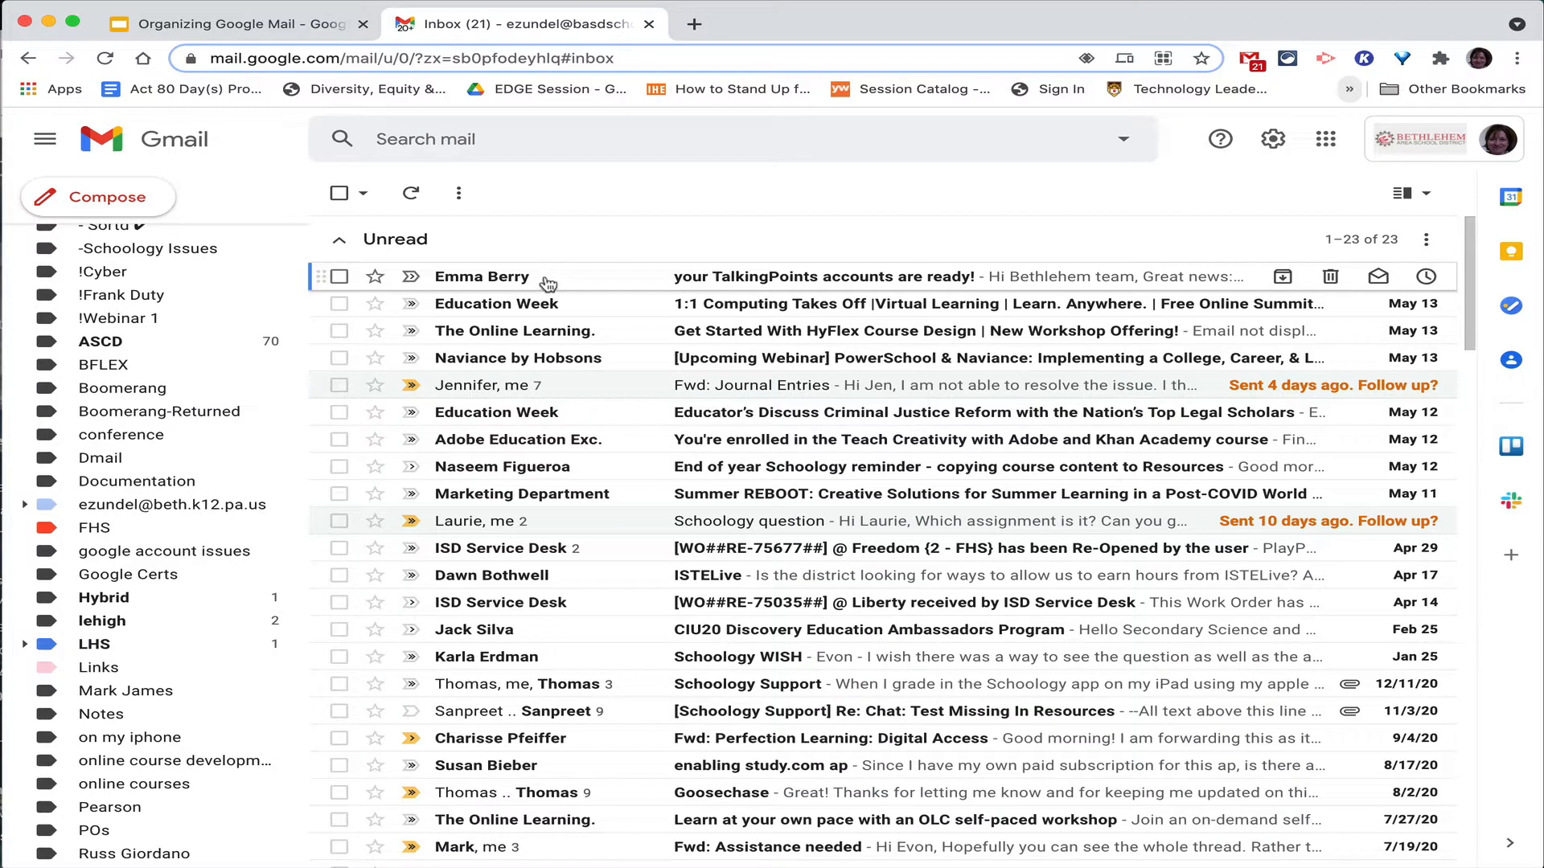
Select the 'your TalkingPoints accounts are ready!' email in the inbox.
left_click(340, 277)
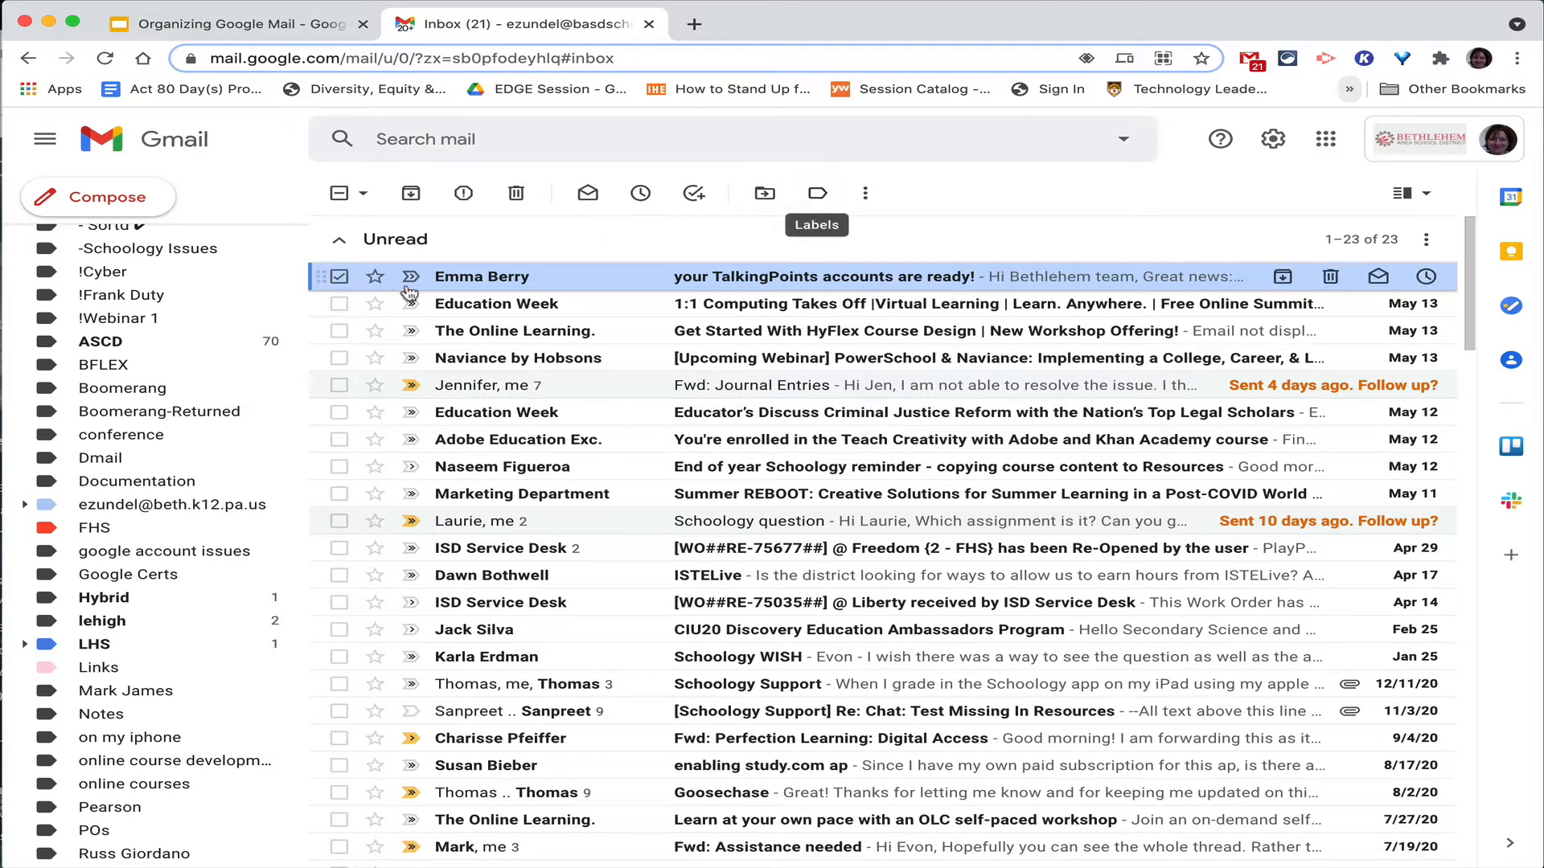
Create a new 'Talking Points' label from the Labels menu and apply it to the selected email.
left_click(816, 194)
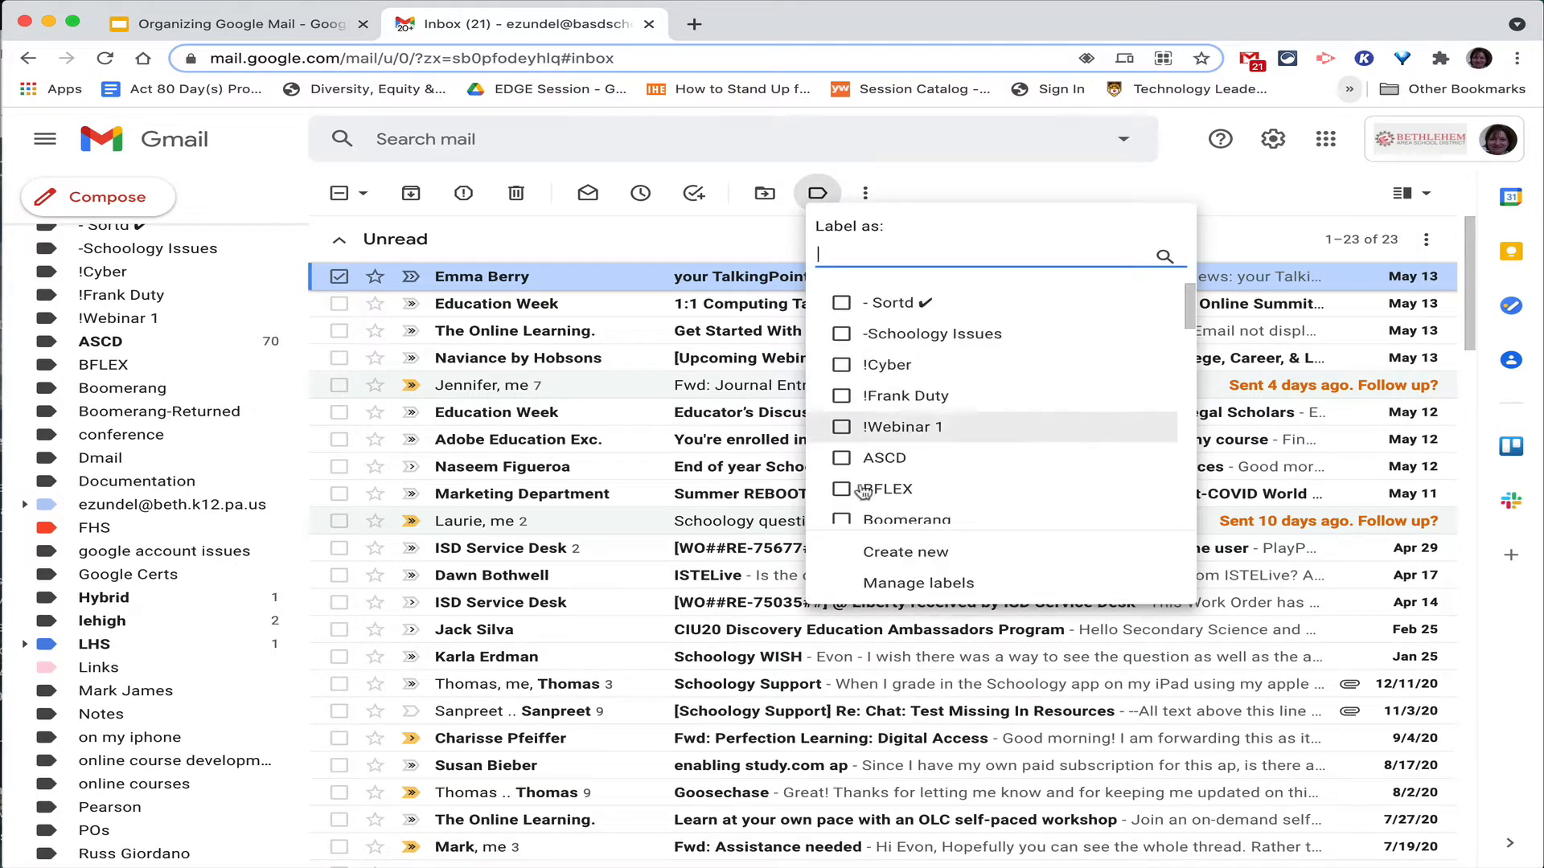
scroll(925, 410, "down", 1)
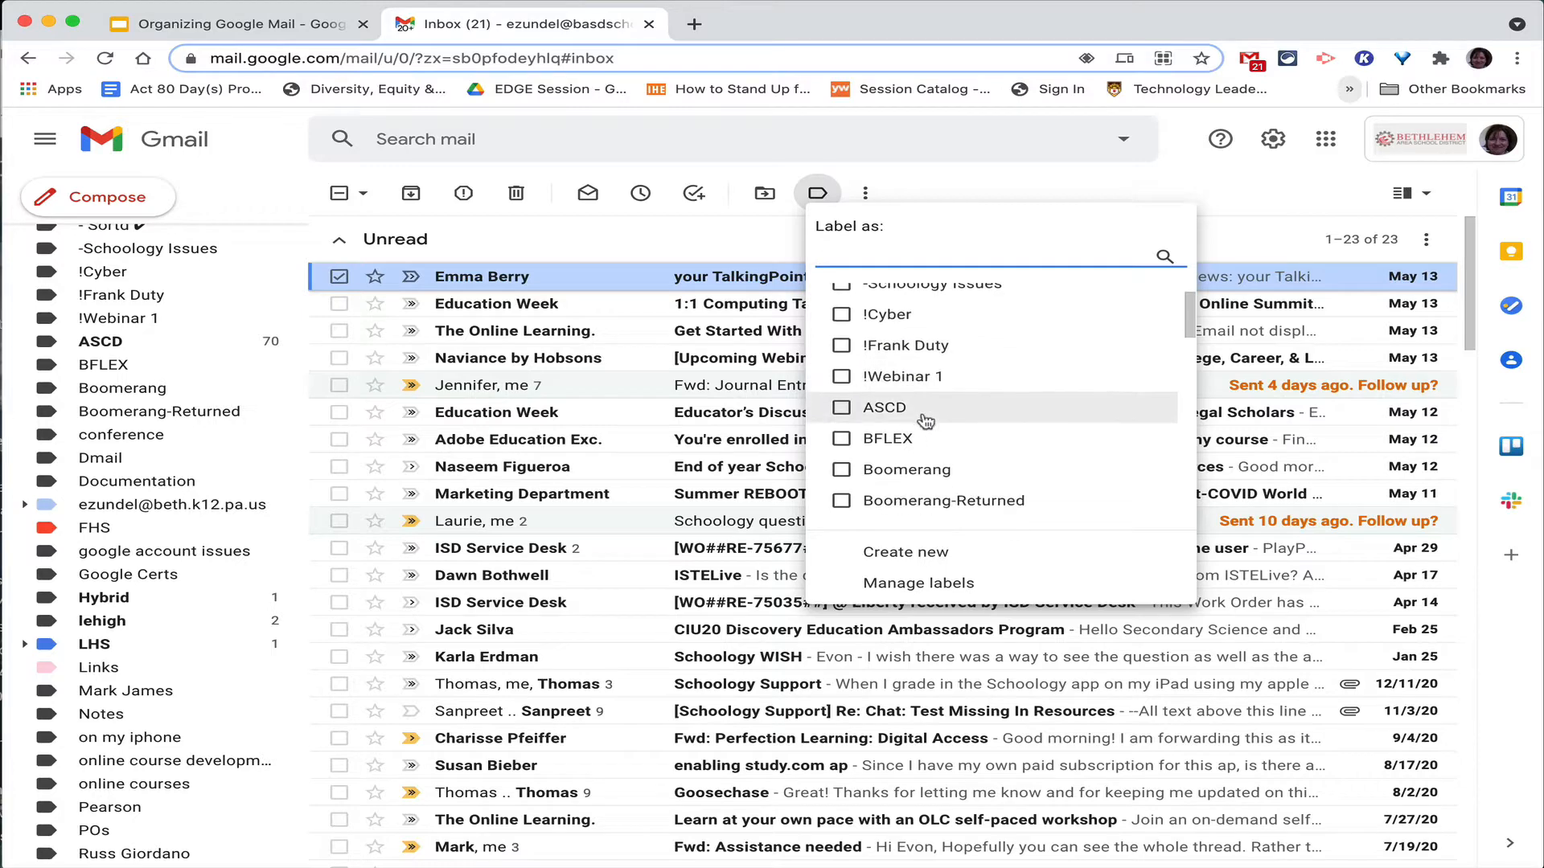
left_click(900, 554)
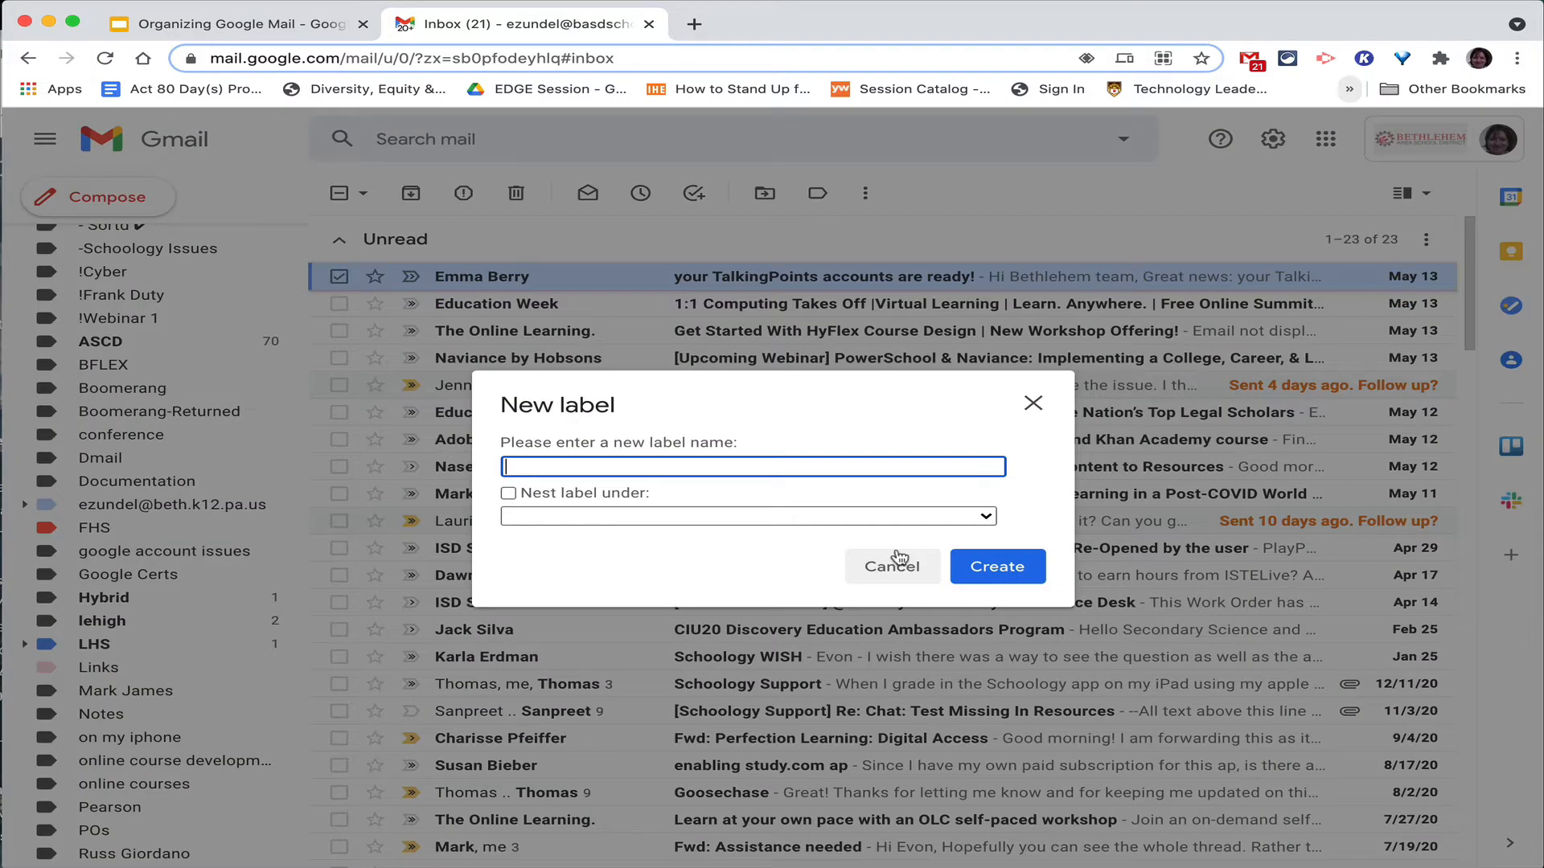
type("Talking Points")
left_click(998, 566)
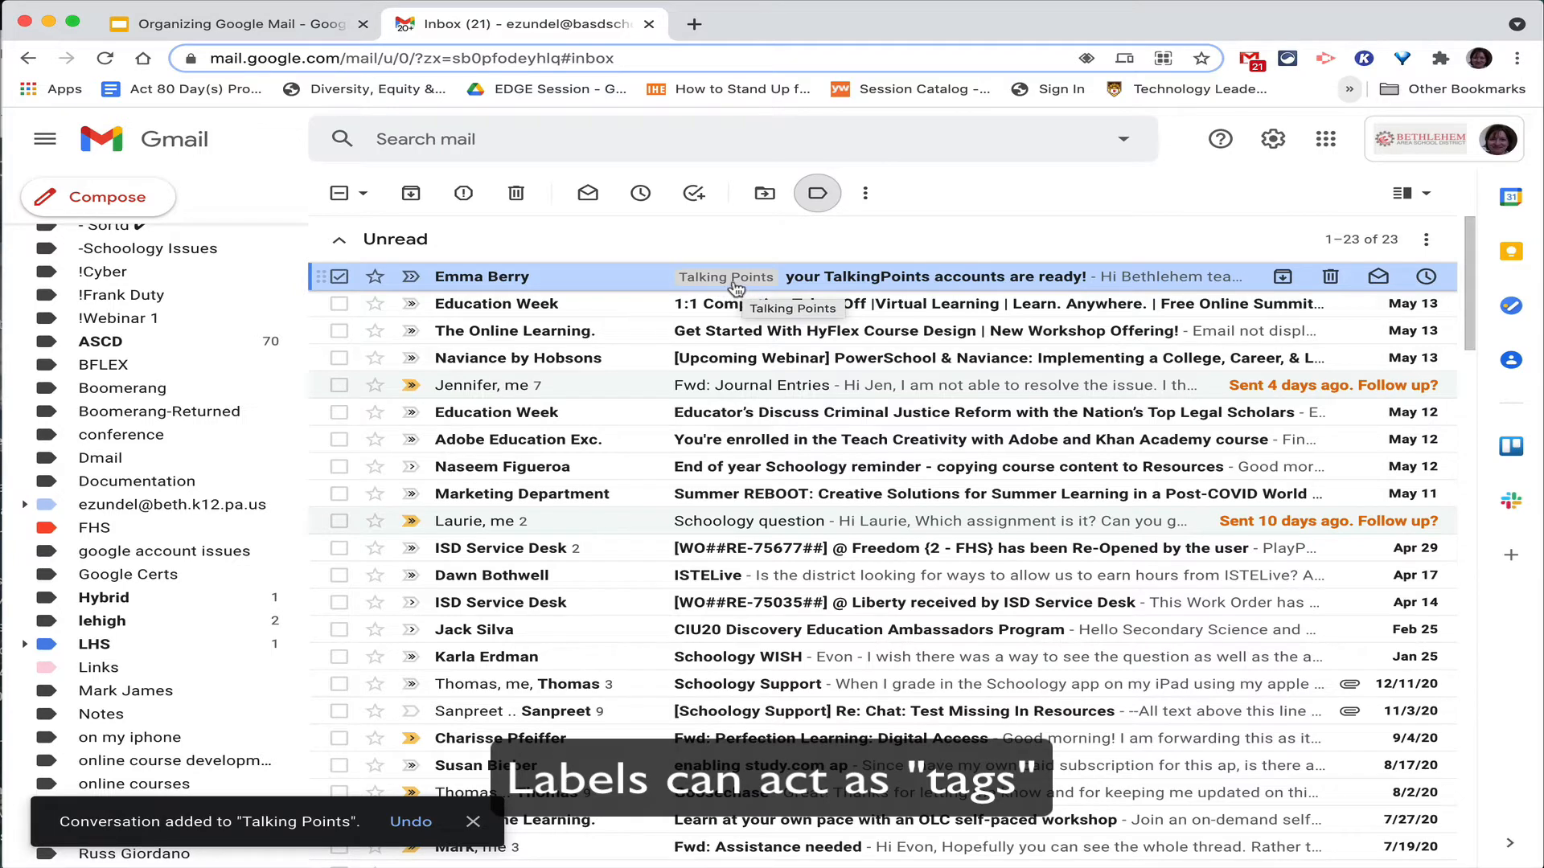
Set the Talking Points label colour to light teal from its sidebar options menu.
scroll(251, 492, "down", 4)
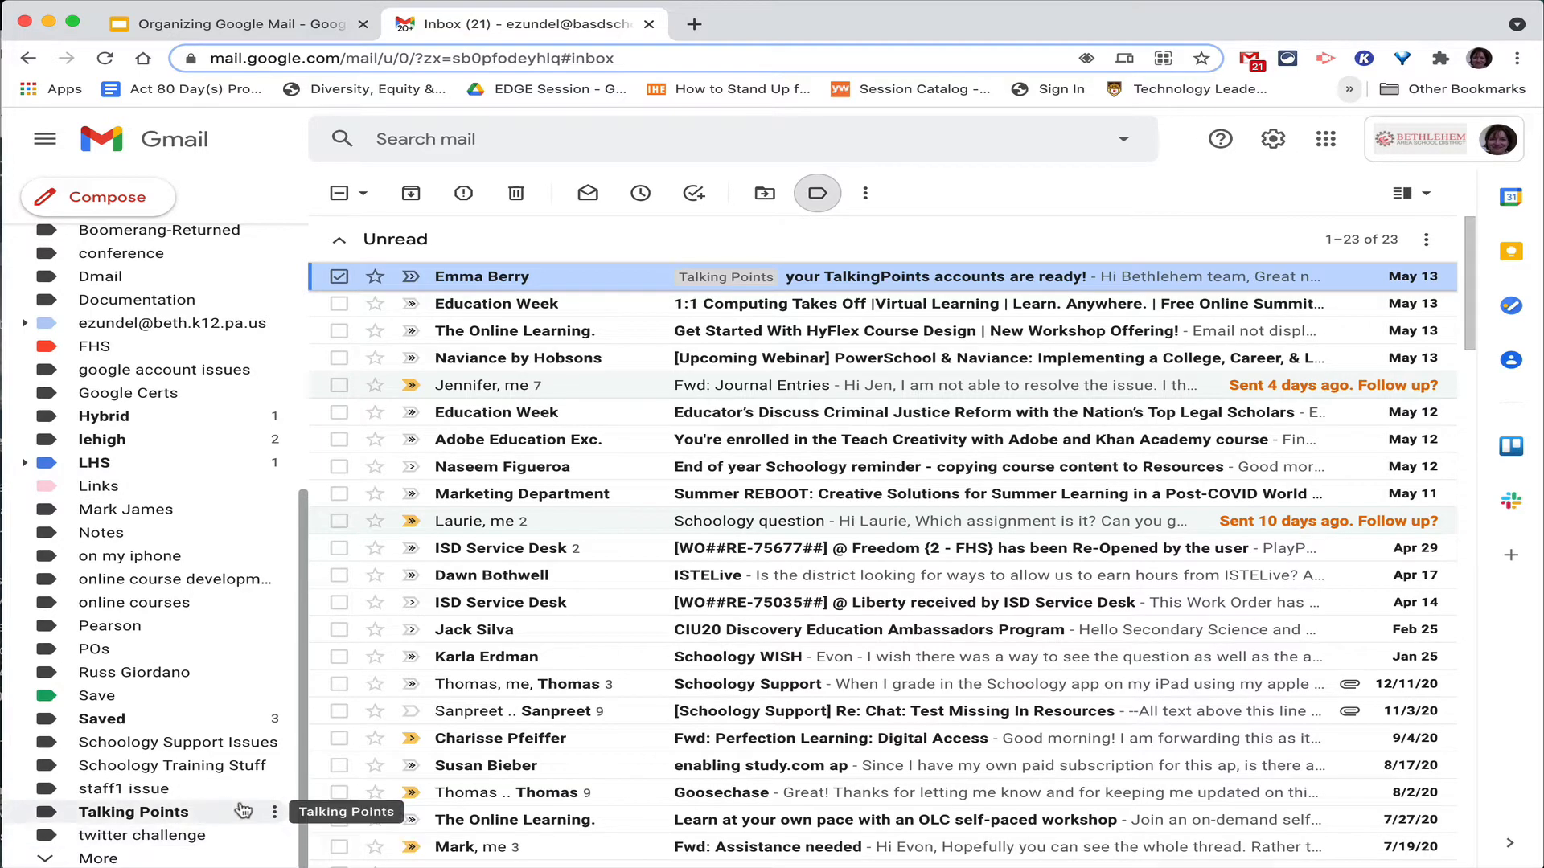
left_click(278, 812)
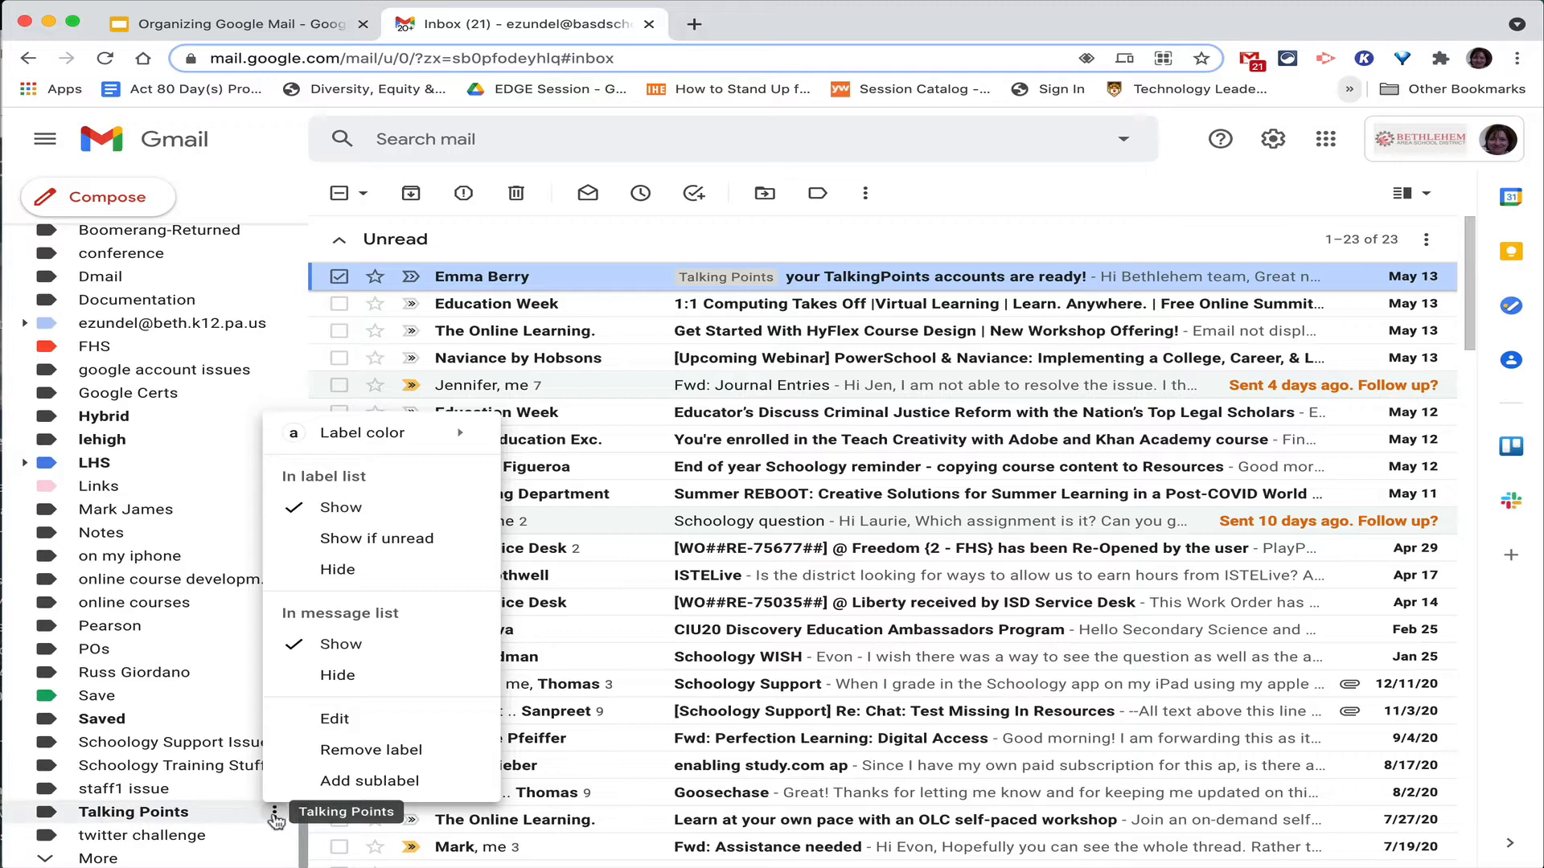
mouse_move(345, 434)
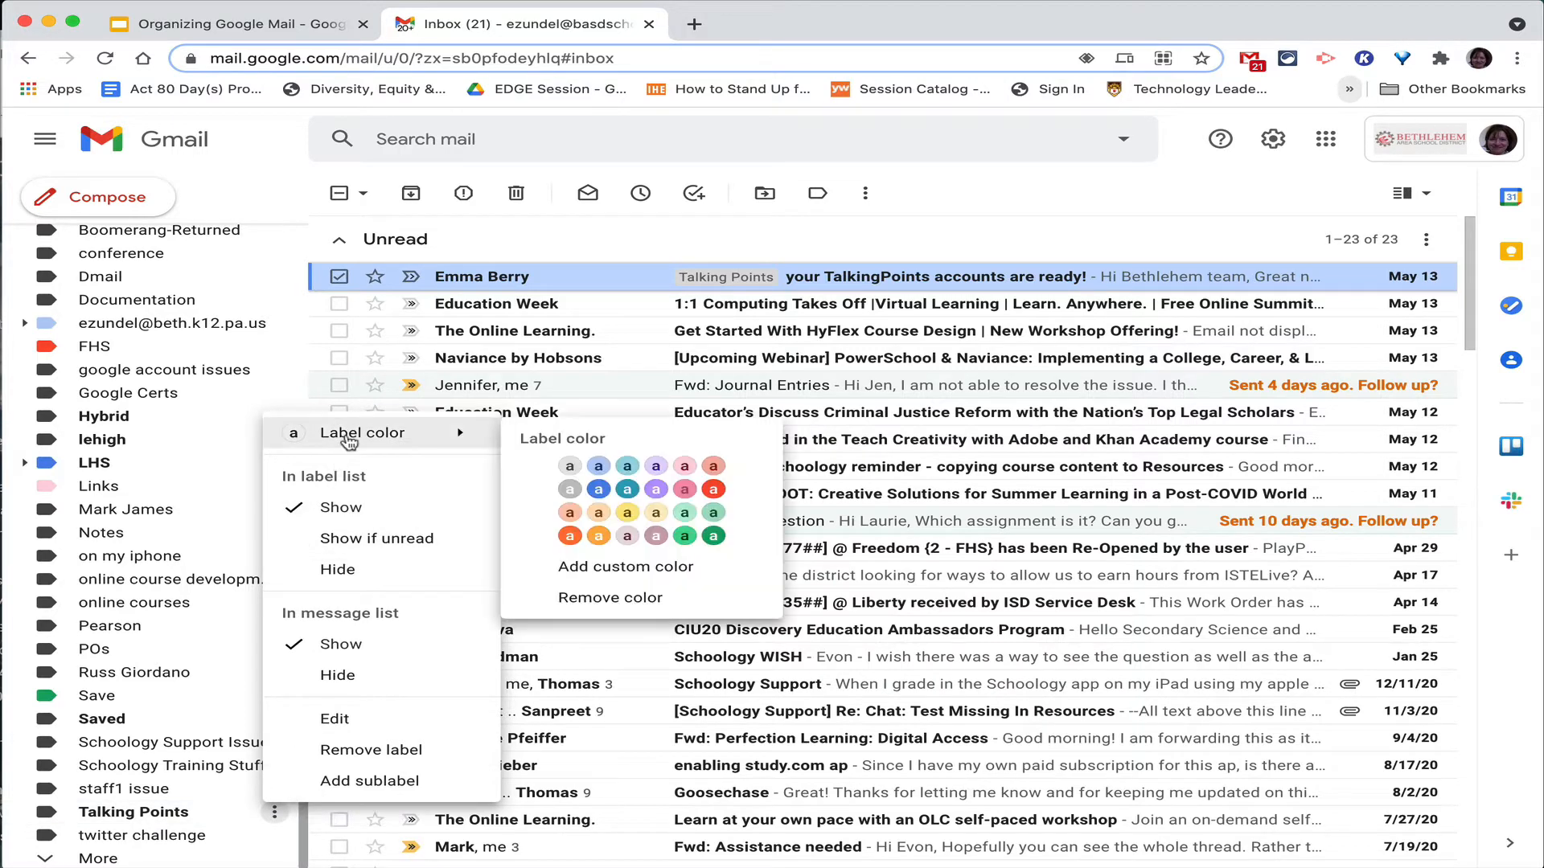
left_click(628, 467)
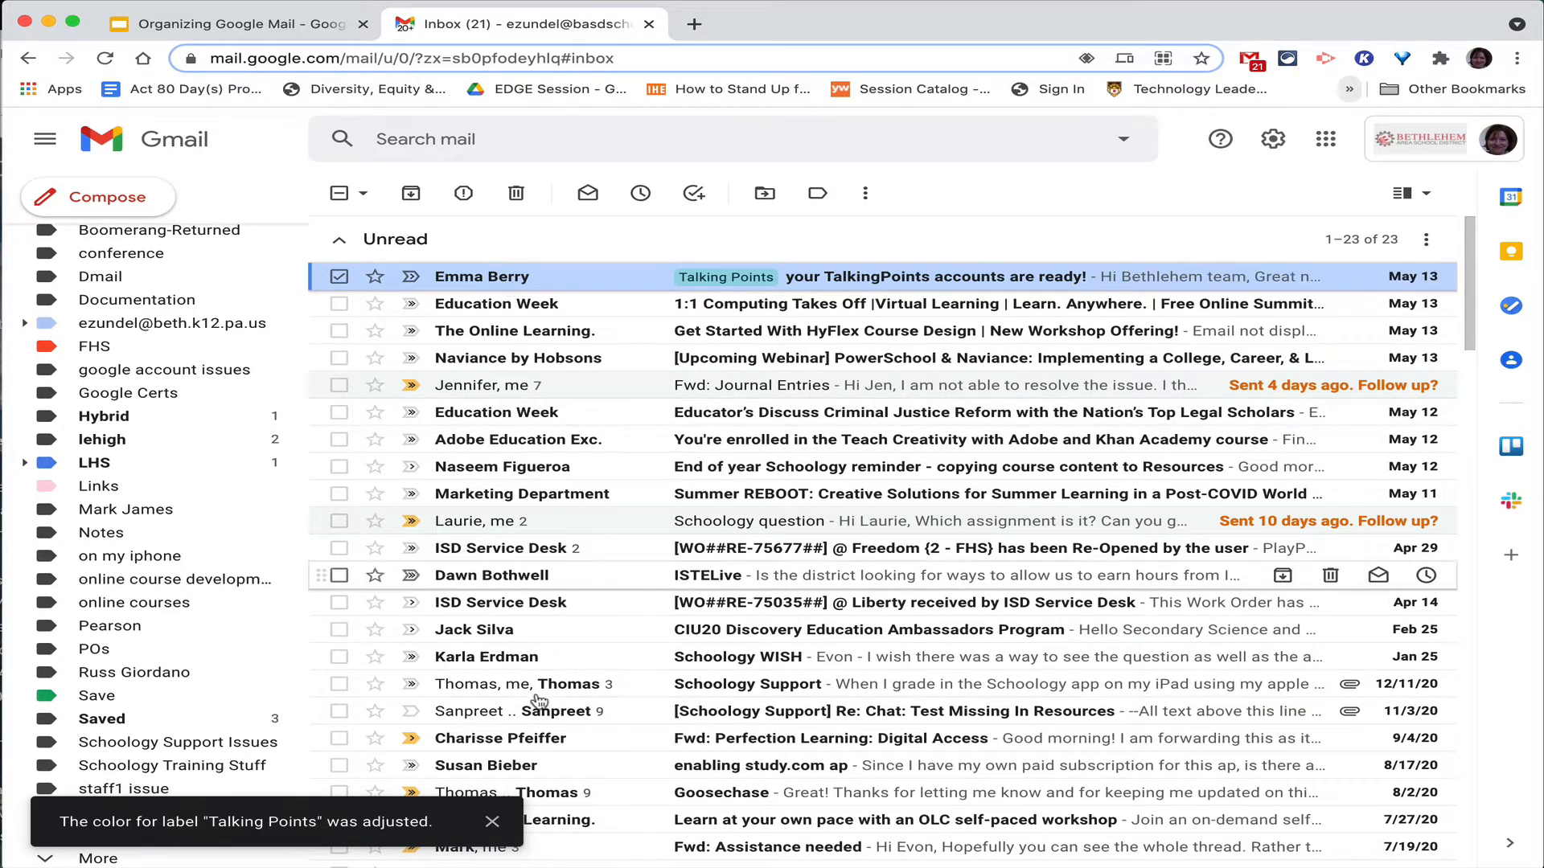
left_click(492, 821)
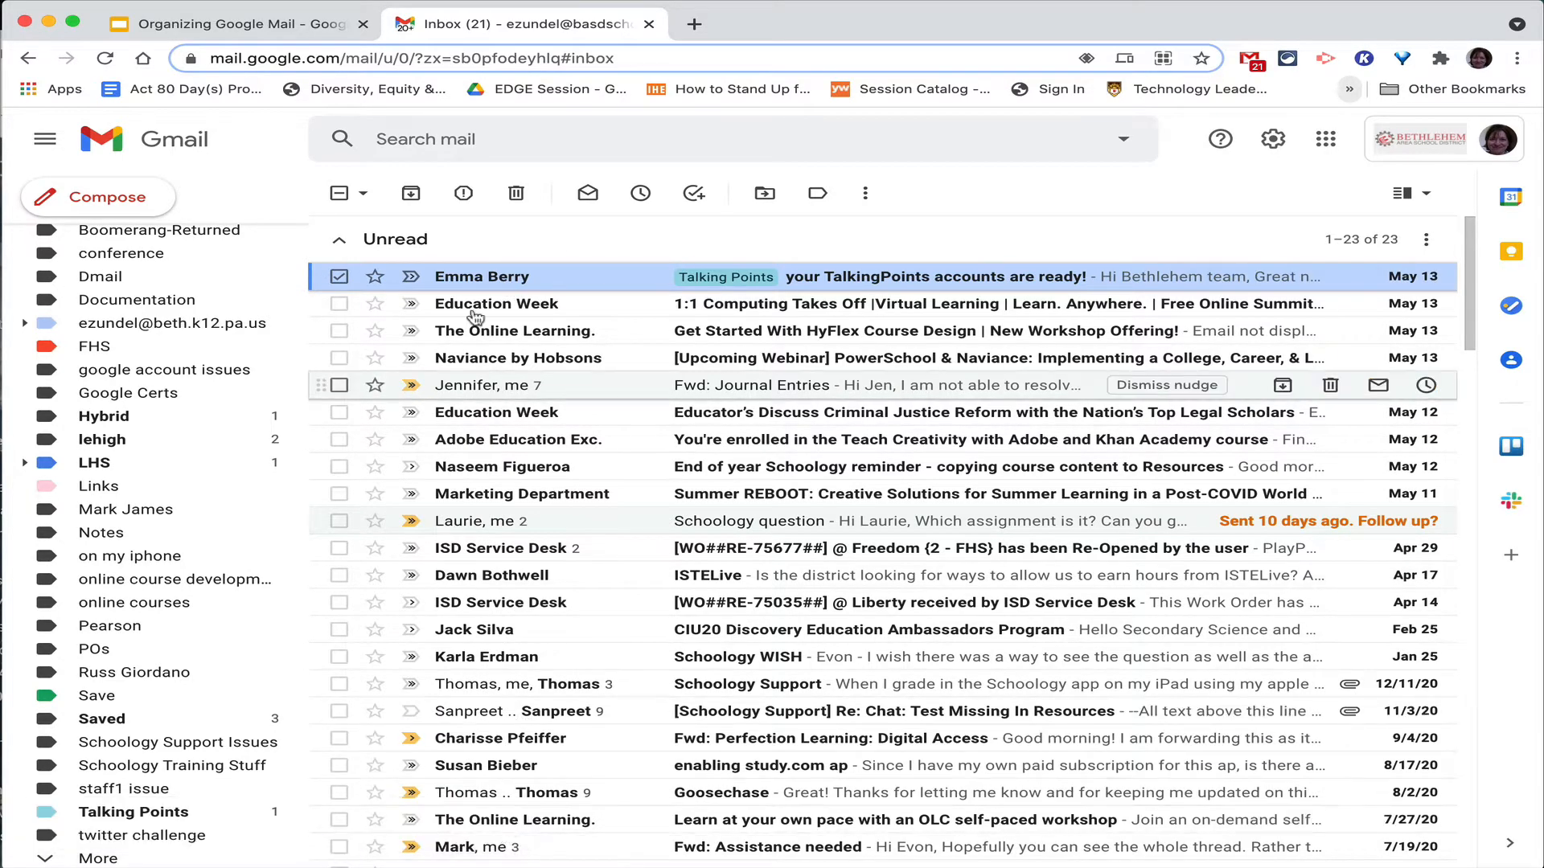
Drag the TalkingPoints email onto the Talking Points label, then view that label's emails.
mouse_move(472, 286)
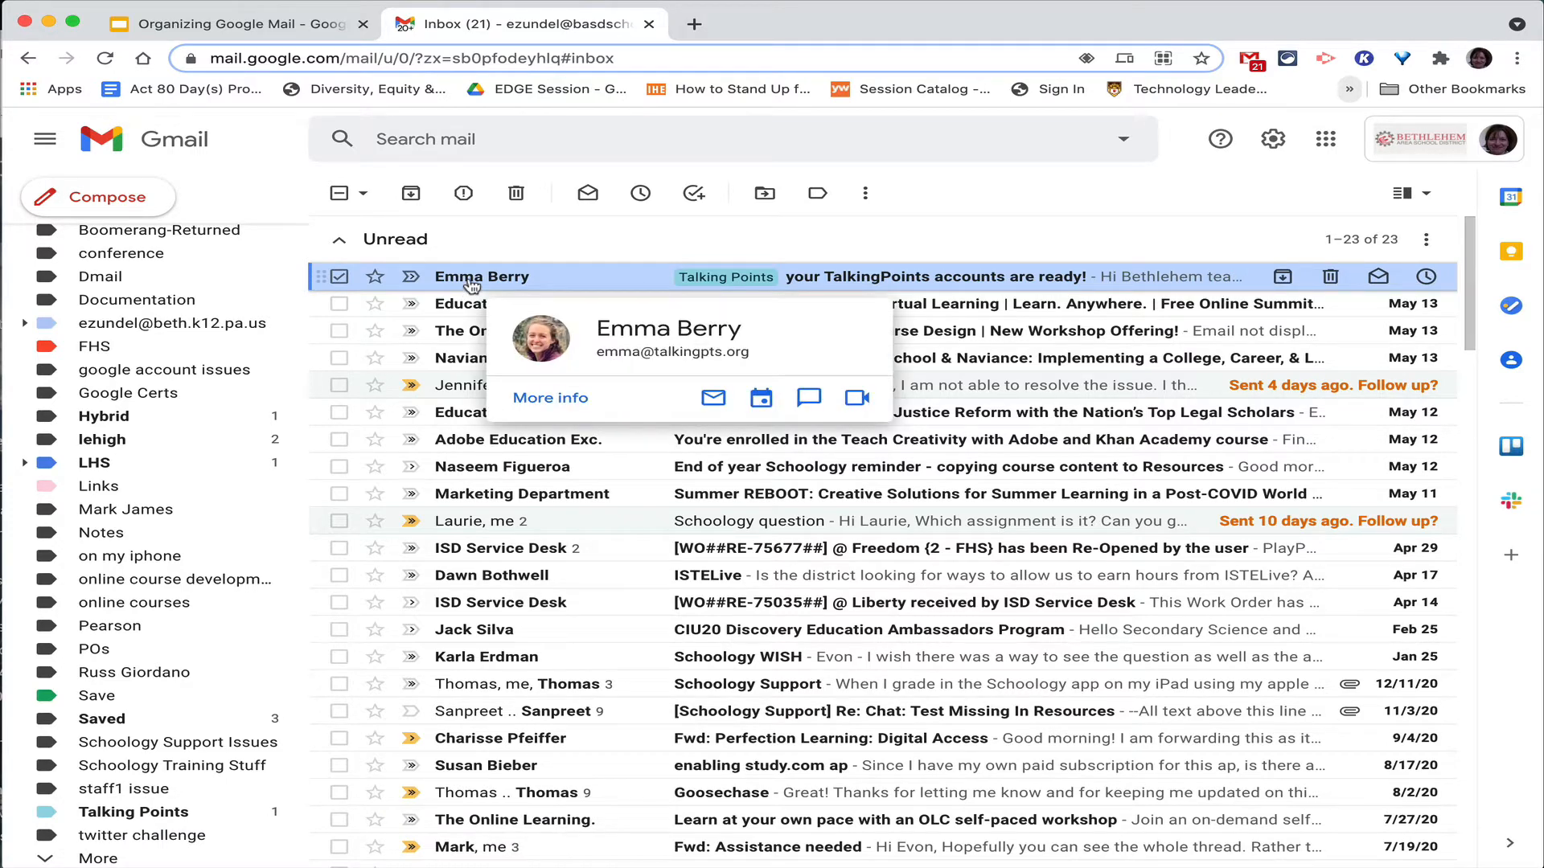
left_click_drag(471, 285, 183, 817)
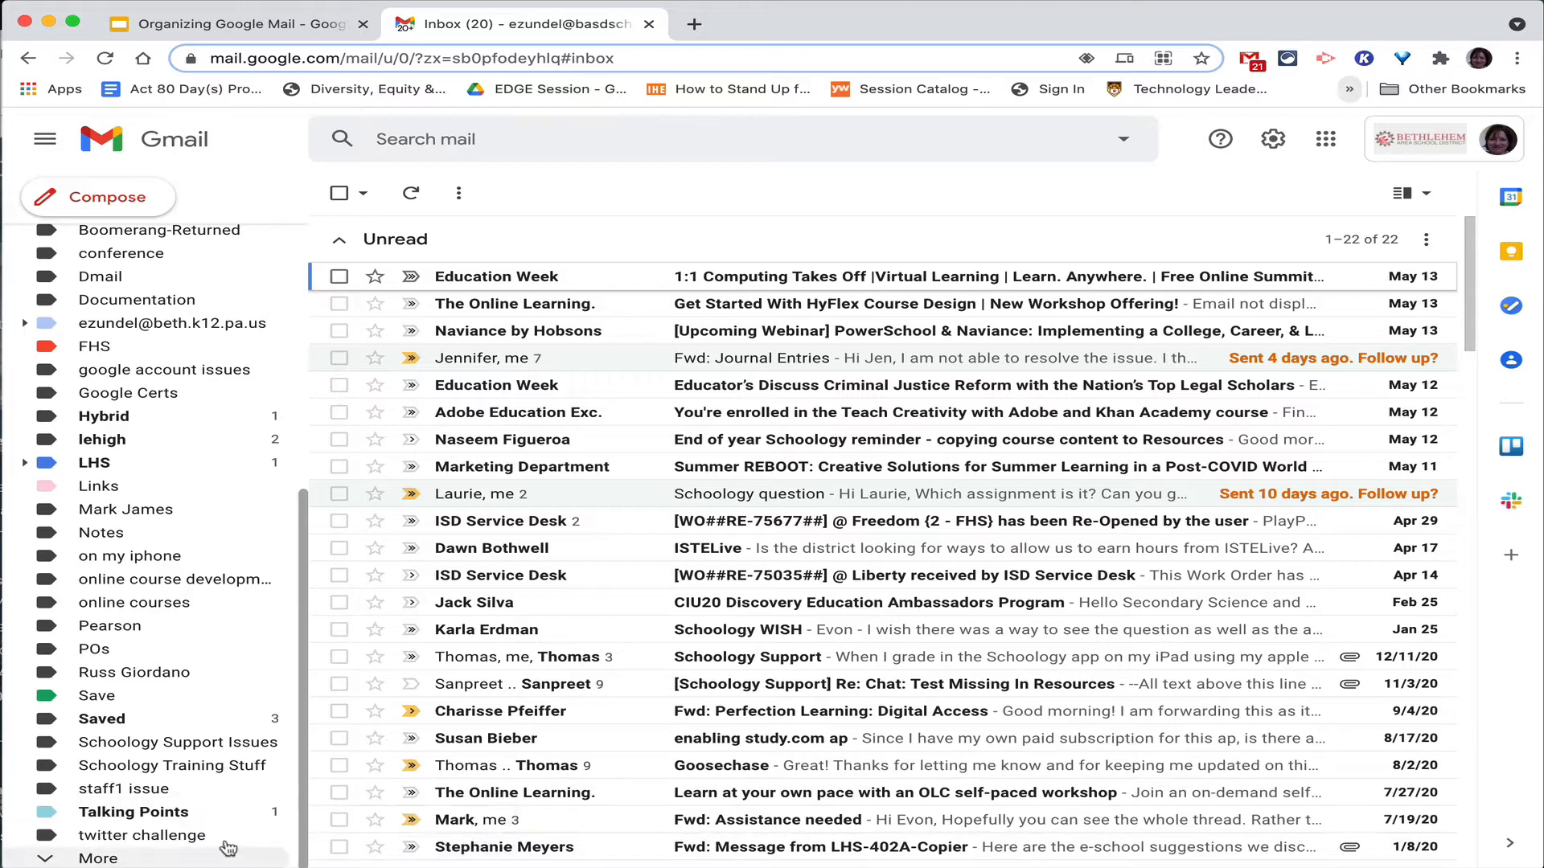
left_click(153, 821)
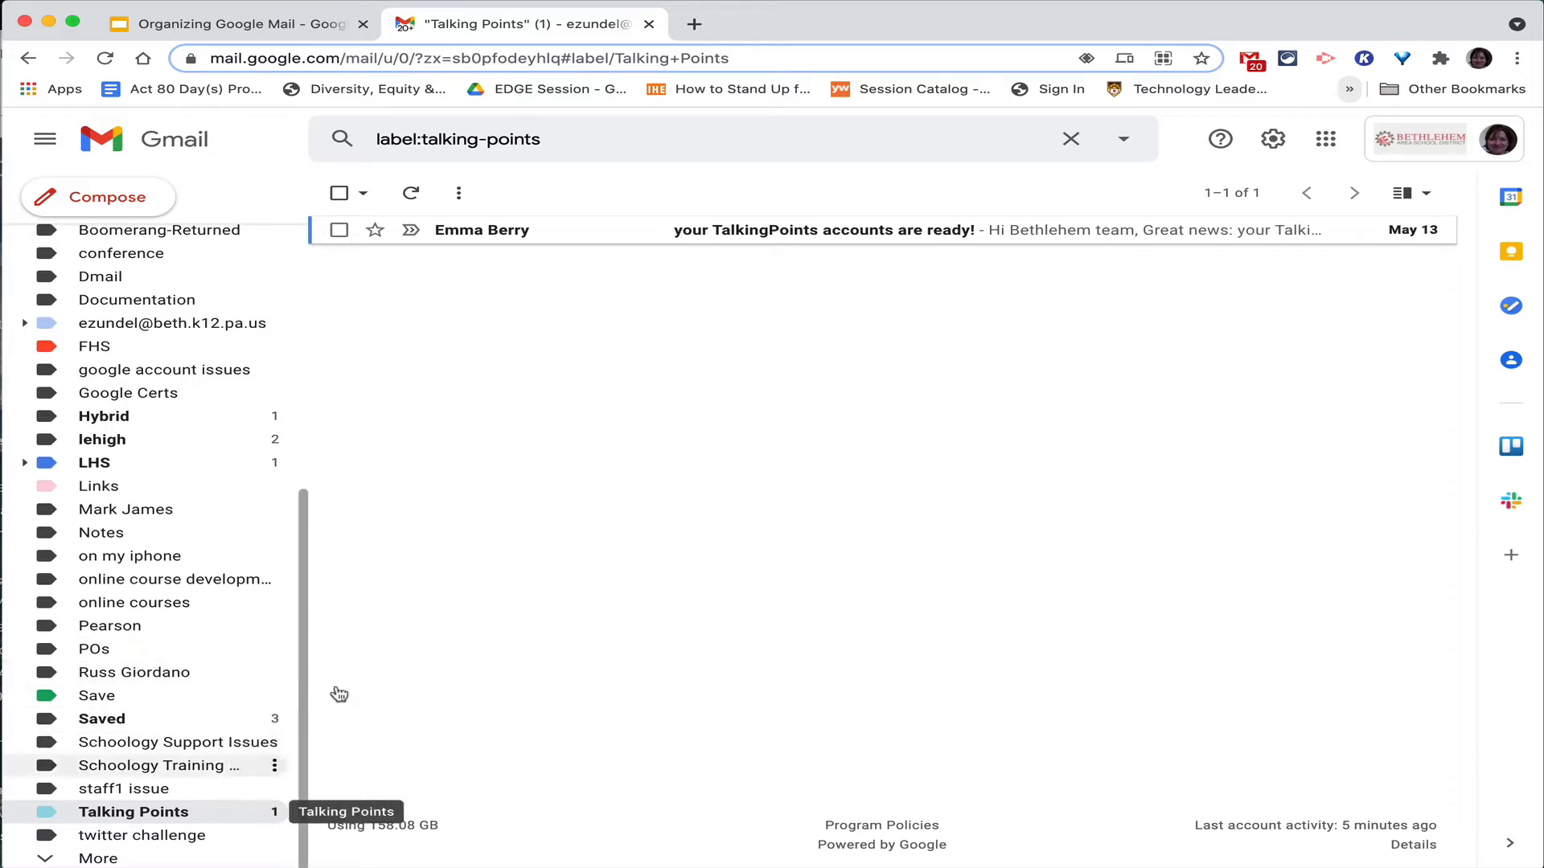
Move the TalkingPoints email back to the Inbox and return to the inbox list.
left_click(339, 230)
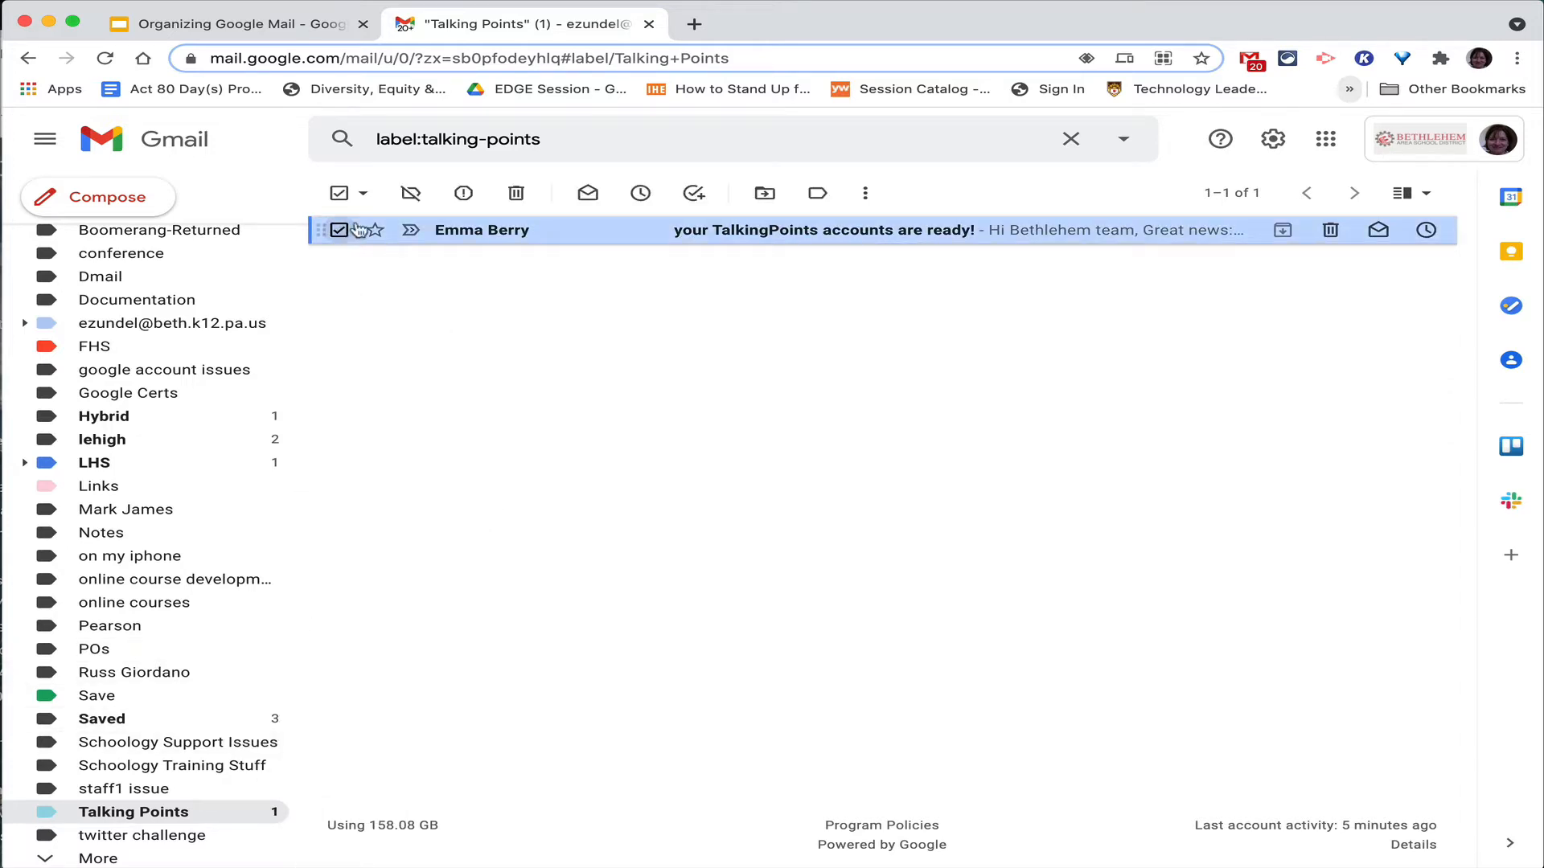
left_click(765, 195)
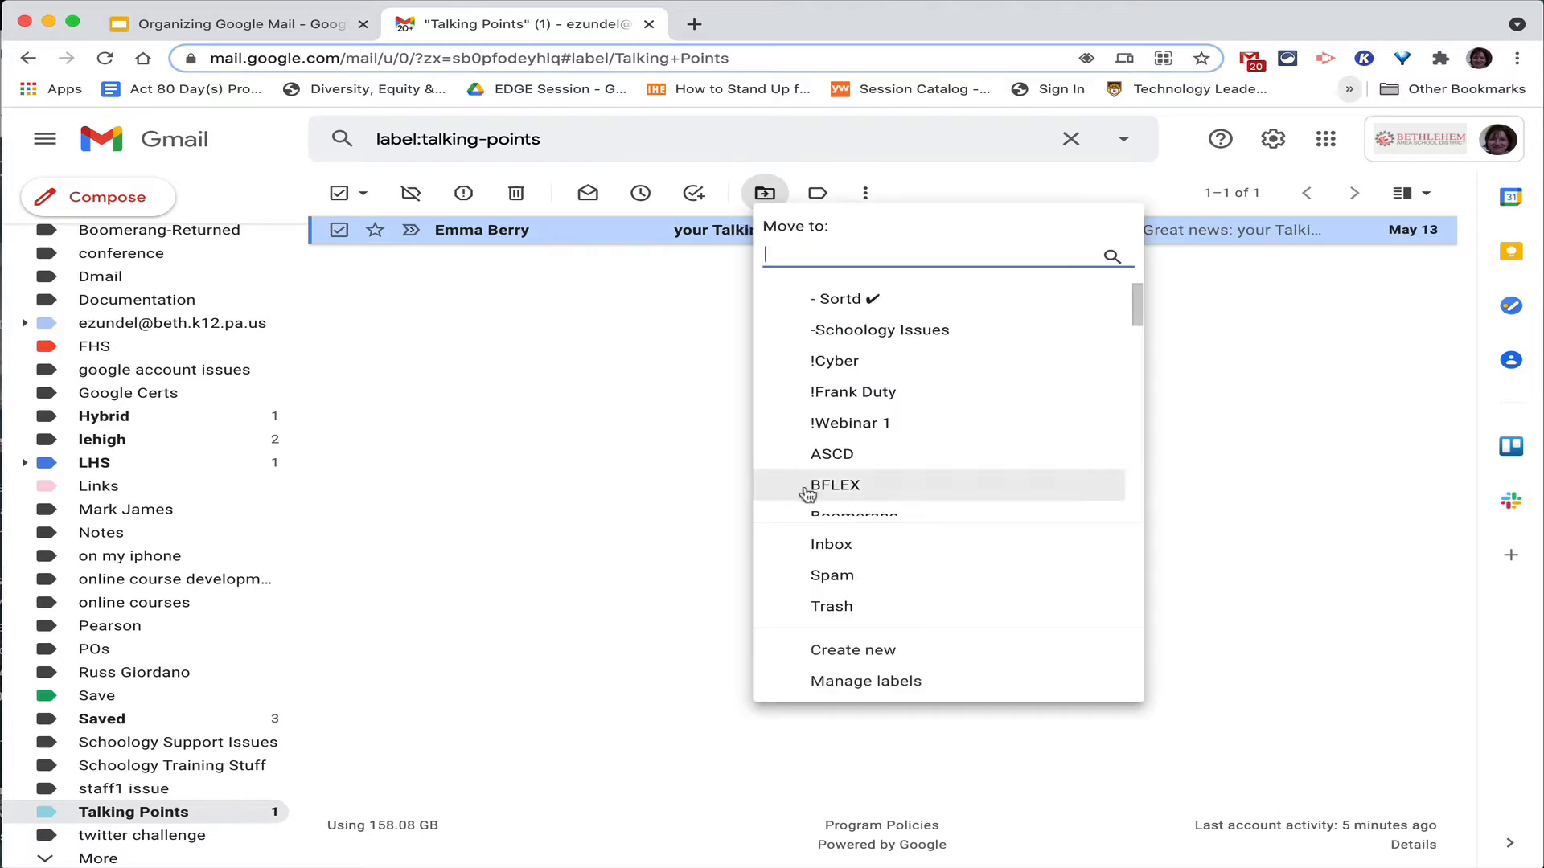
left_click(828, 542)
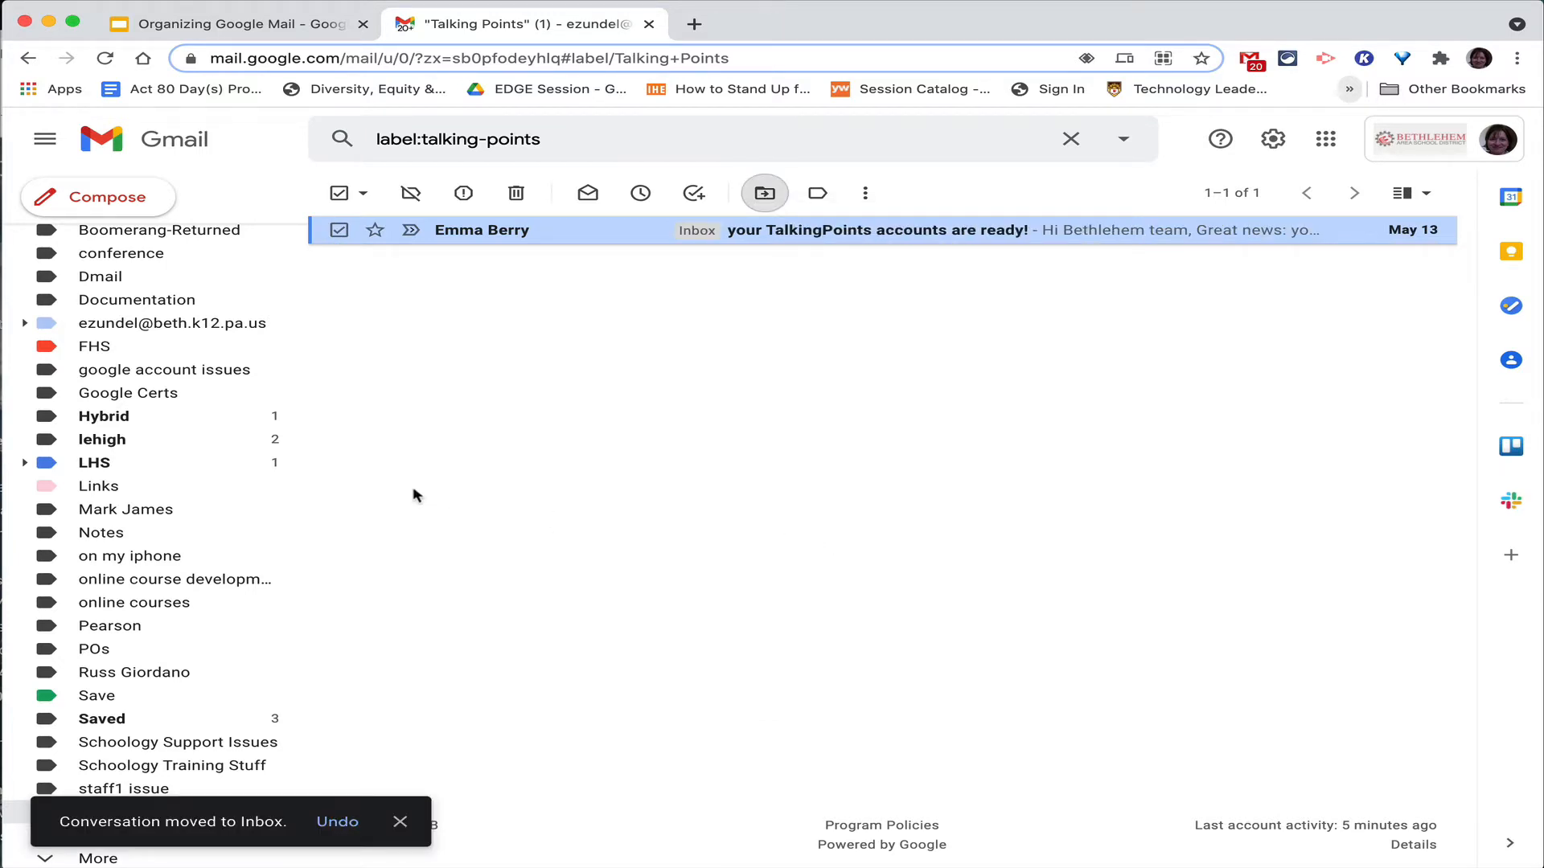
scroll(166, 513, "up", 6)
left_click(138, 242)
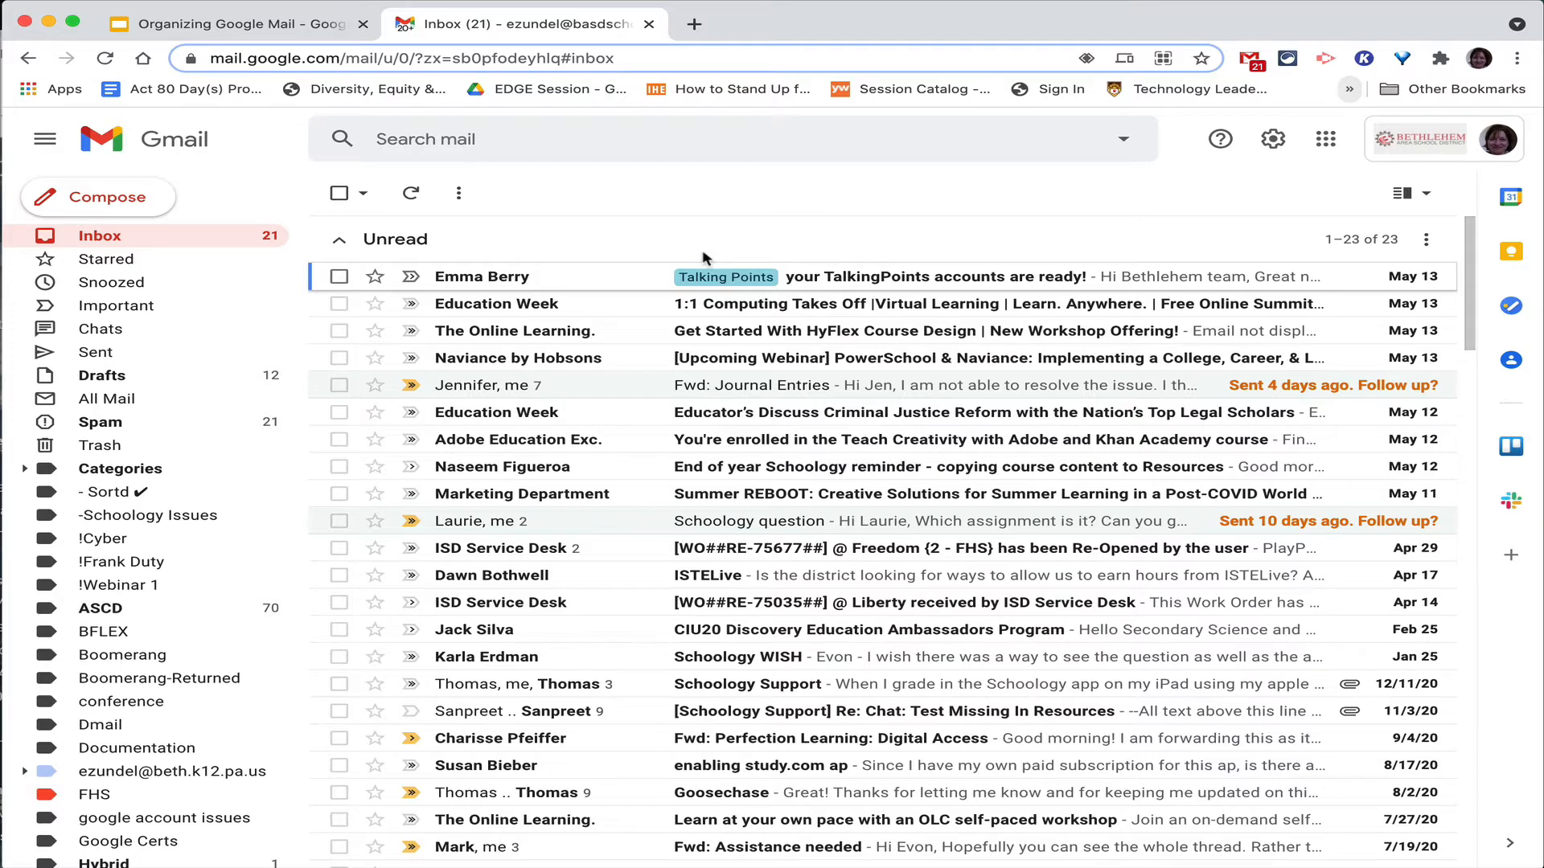
Search the mailbox for 'naviance'.
left_click(897, 145)
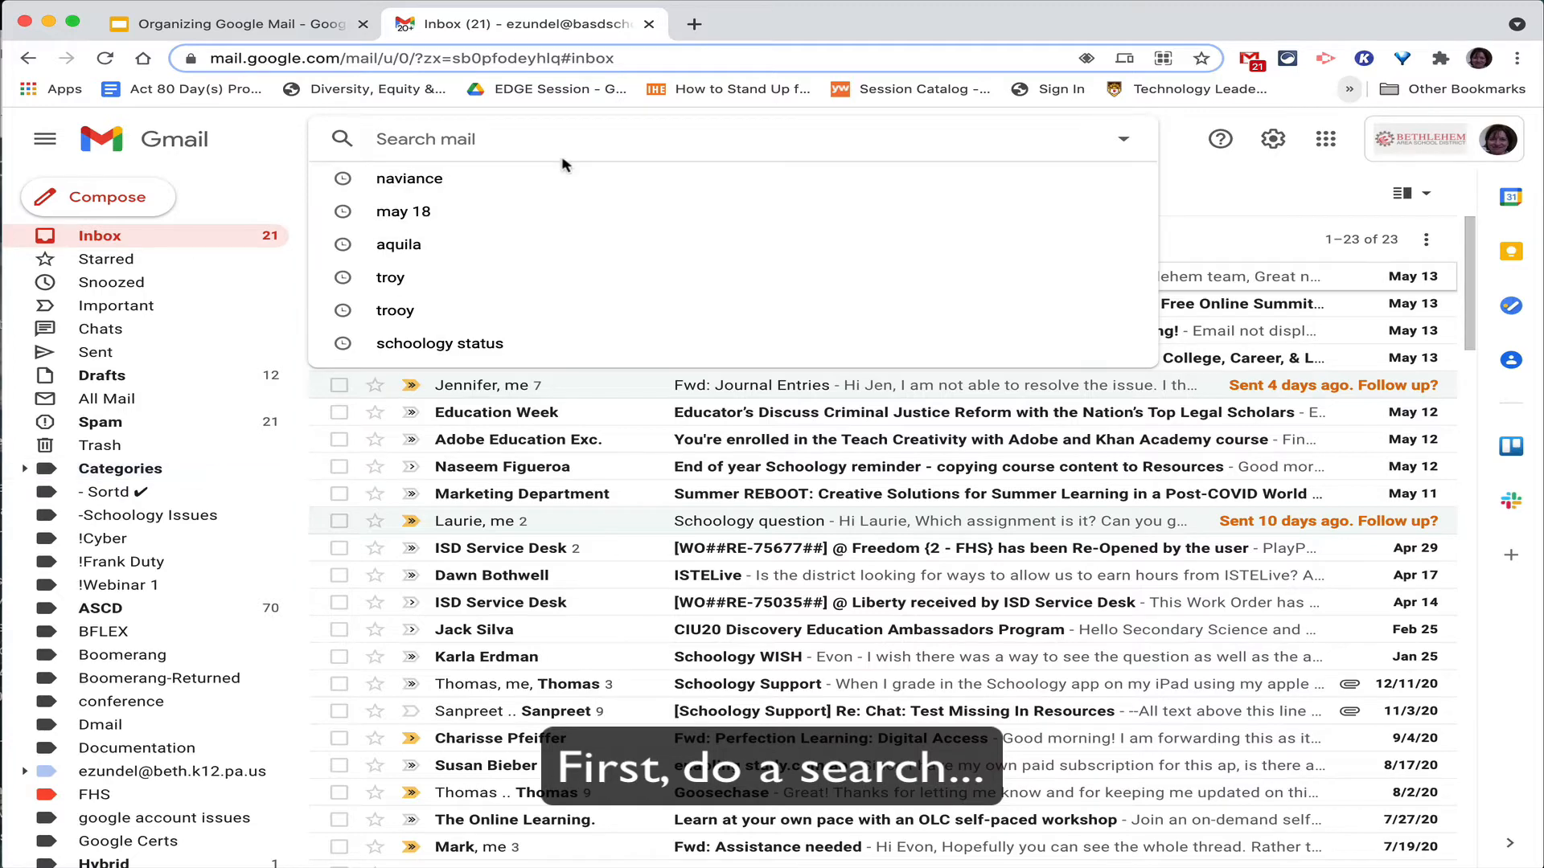
type("naviance")
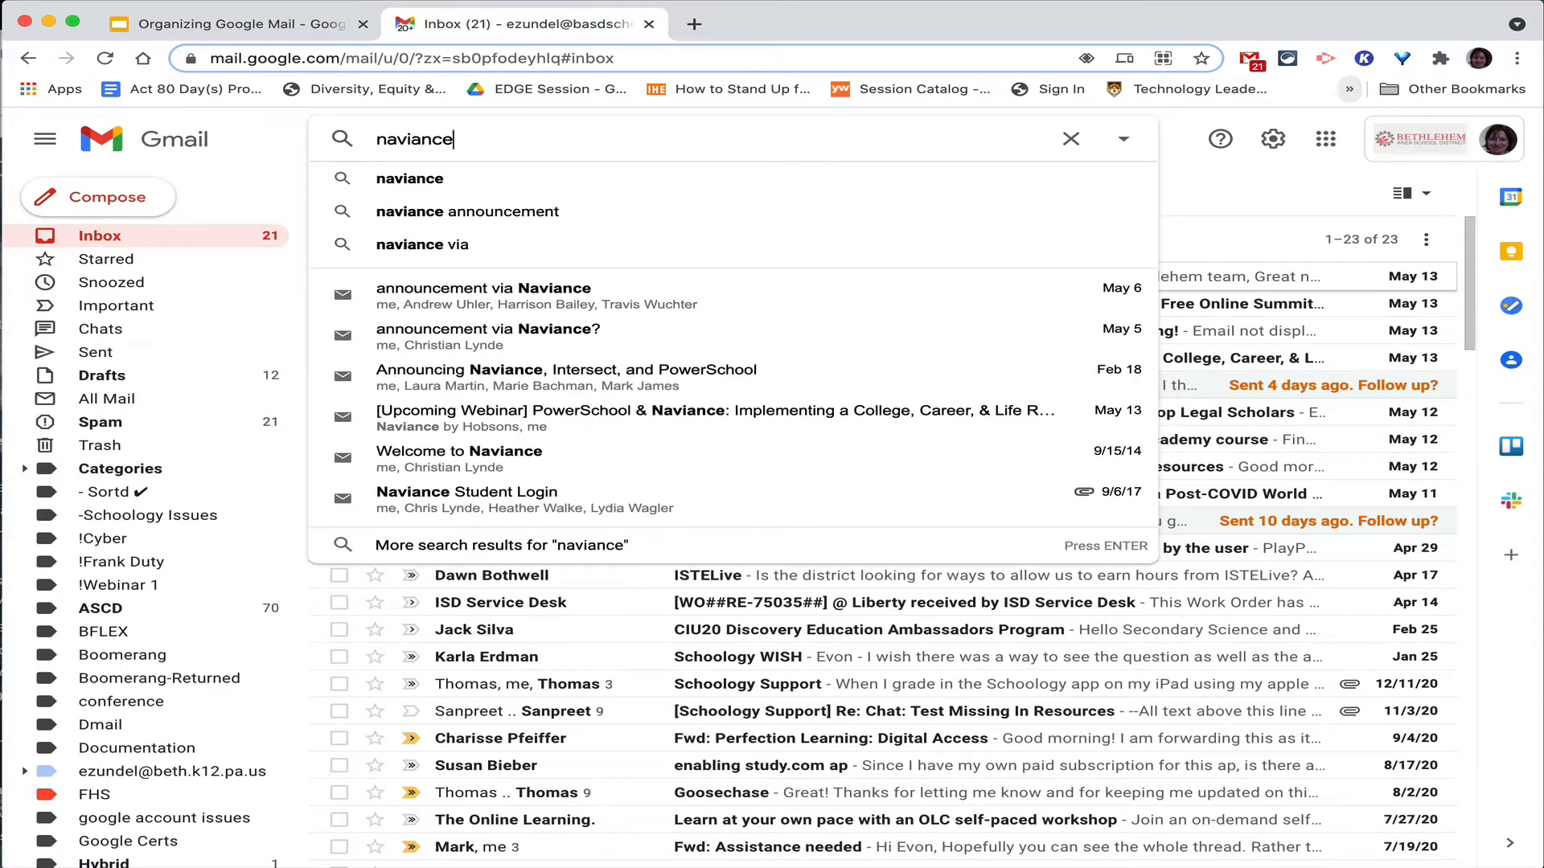
key("Return")
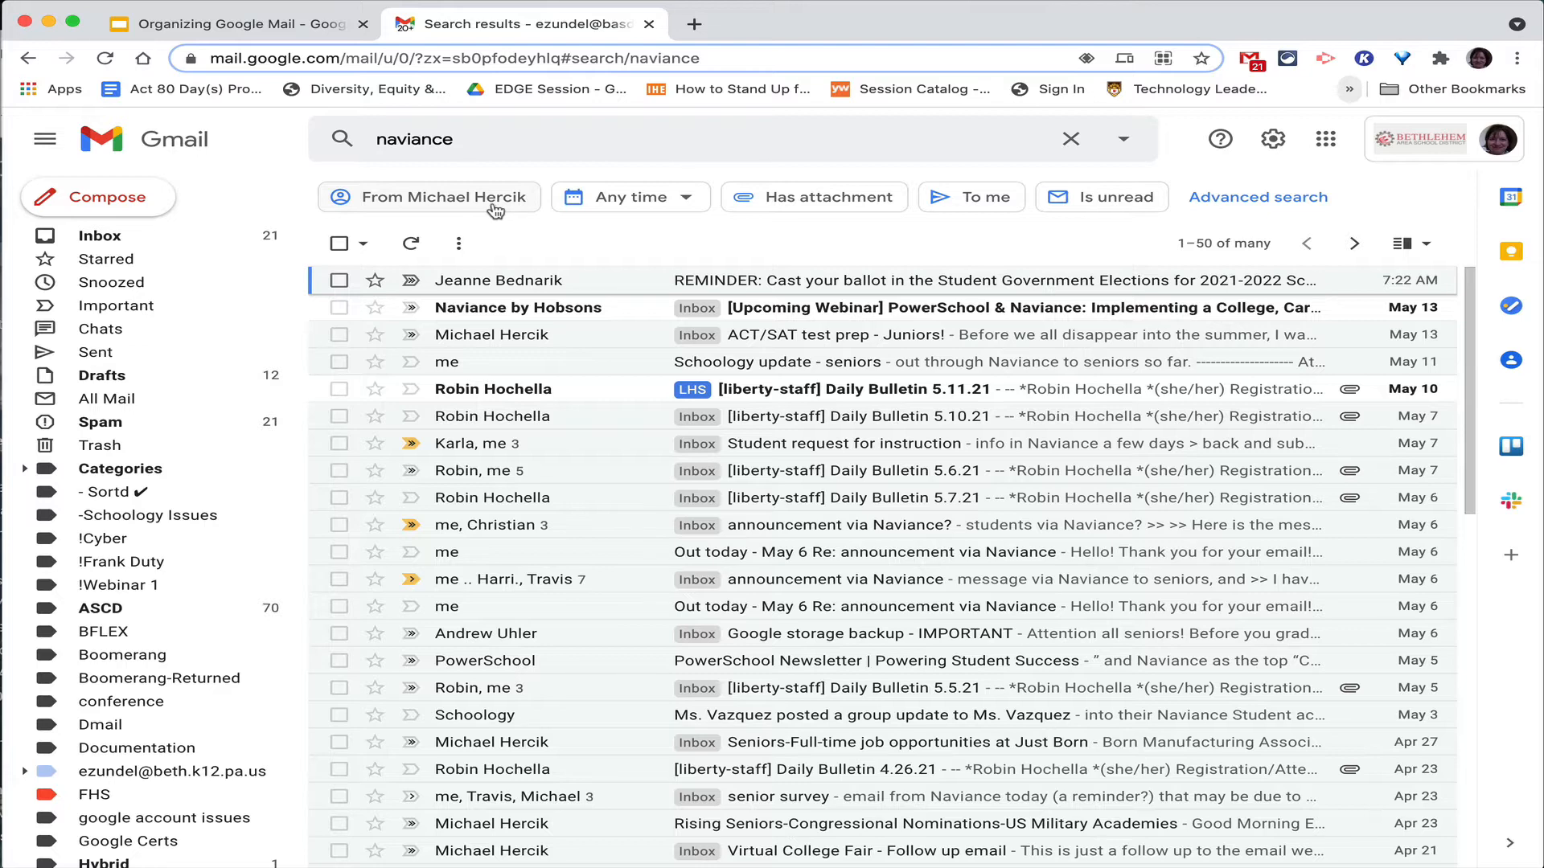
Look over the results' time-range filters and the advanced search options.
left_click(619, 198)
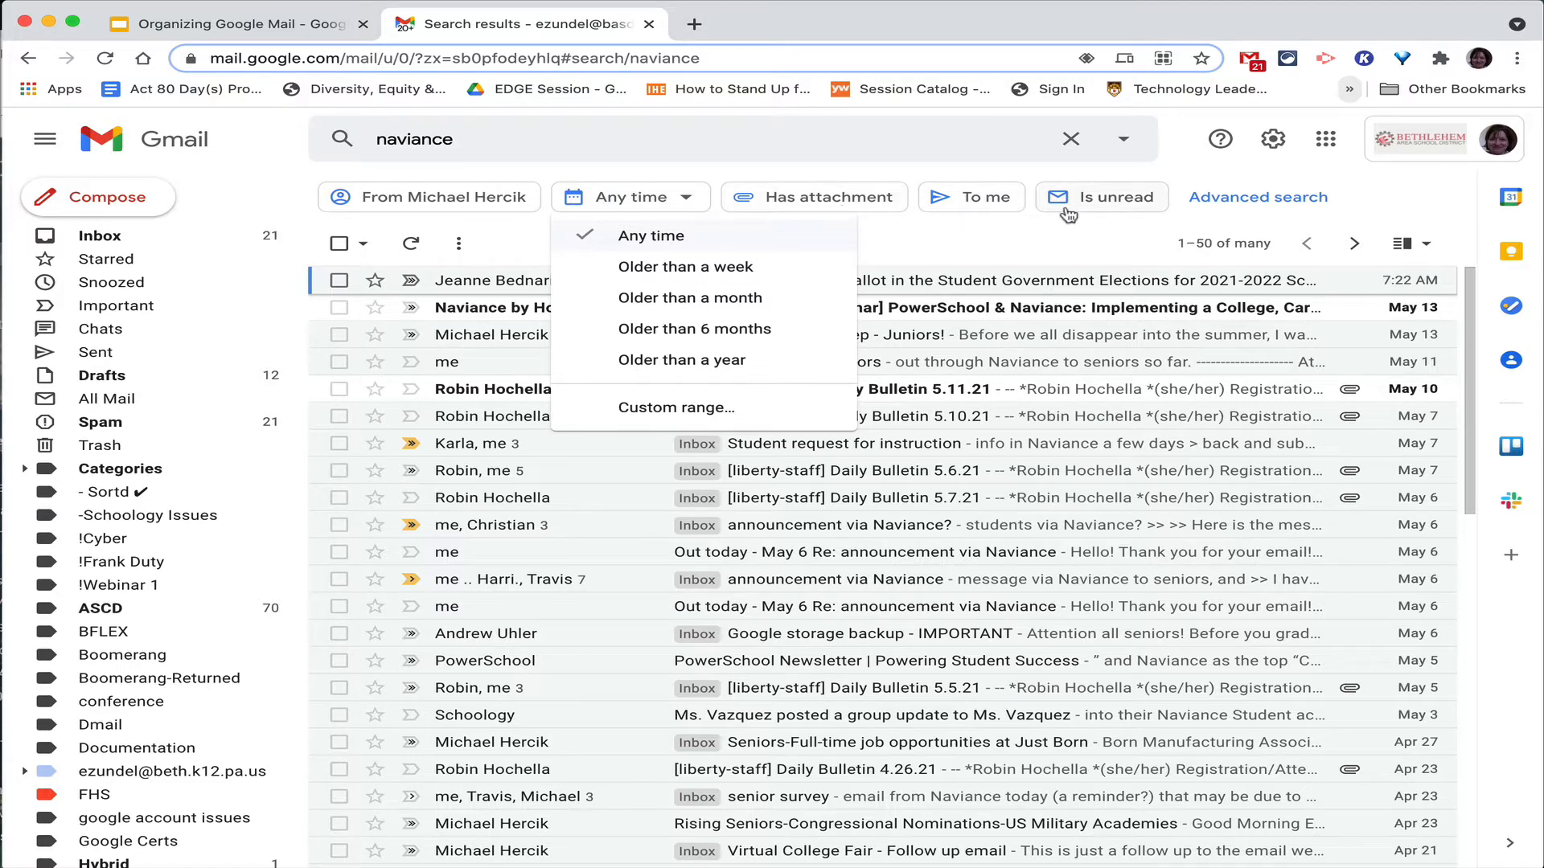
left_click(1123, 144)
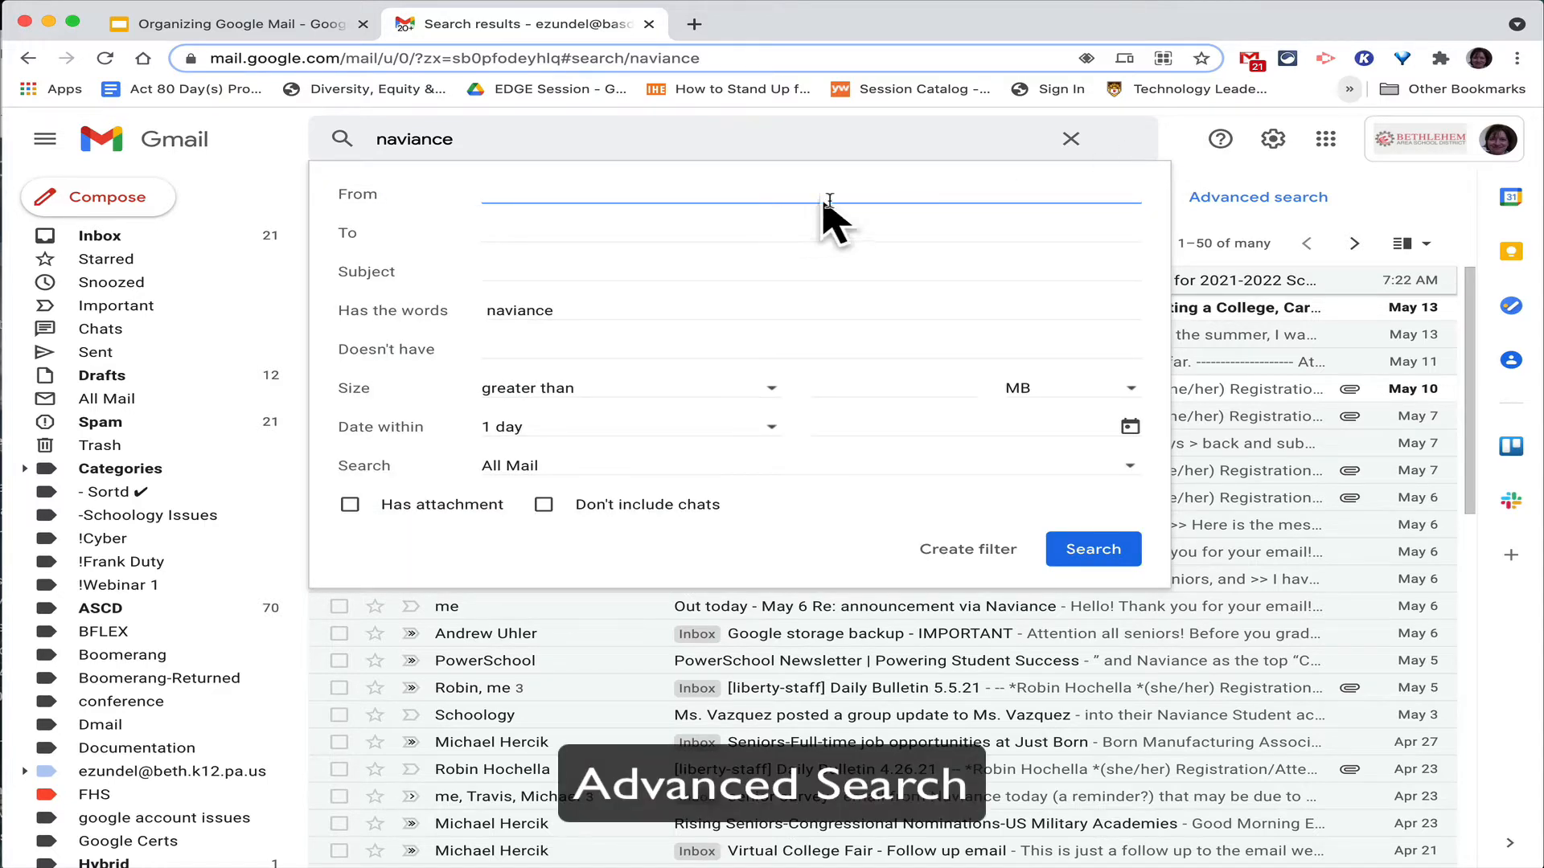
left_click(1175, 129)
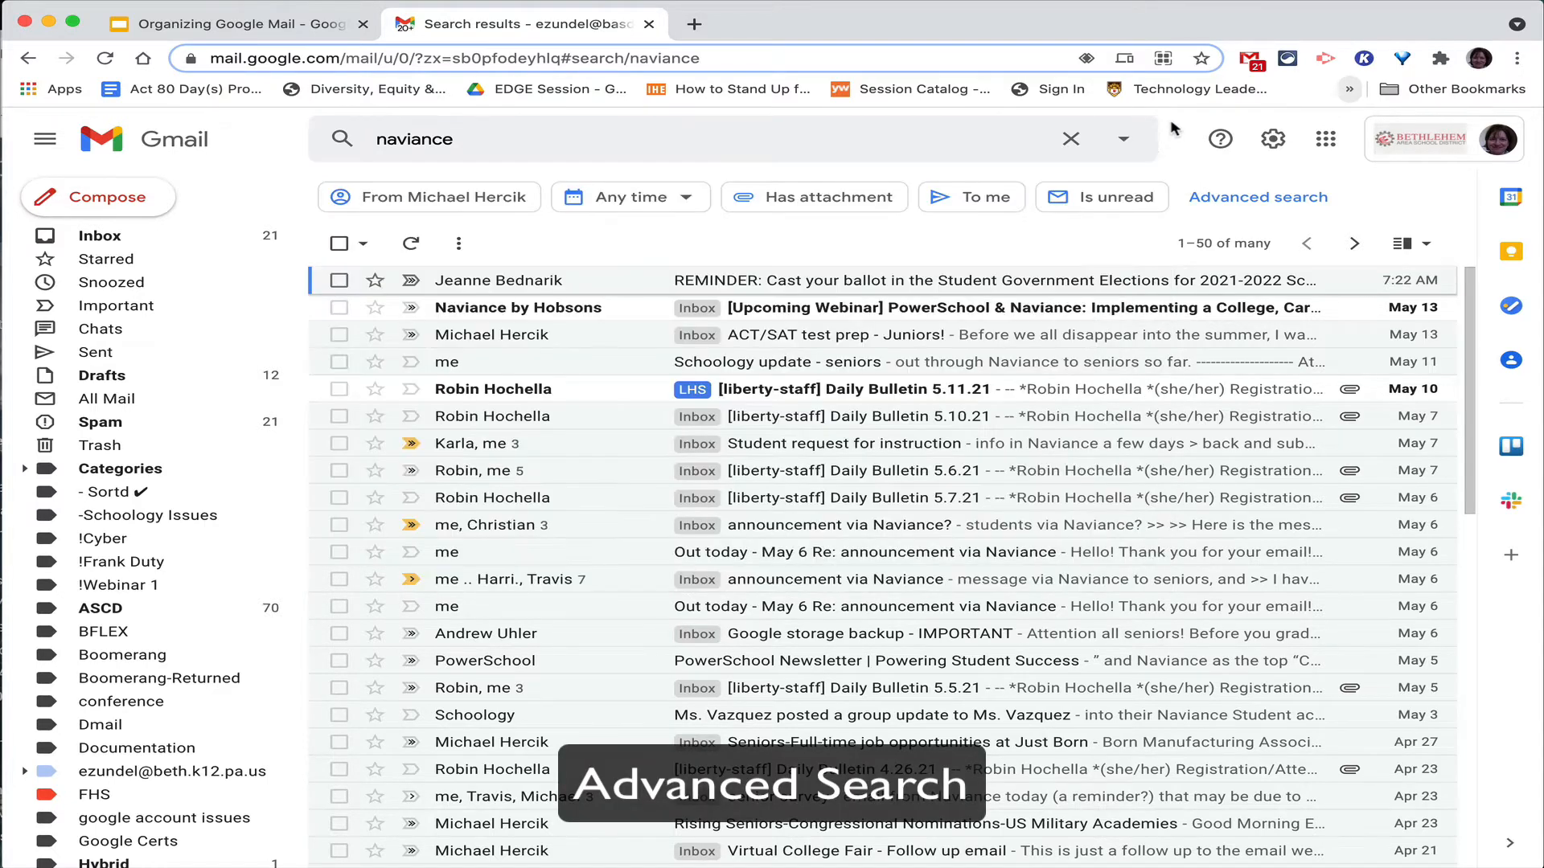
Copy the Naviance sender address from the ACT/SAT test prep email, then reopen advanced search.
left_click(836, 337)
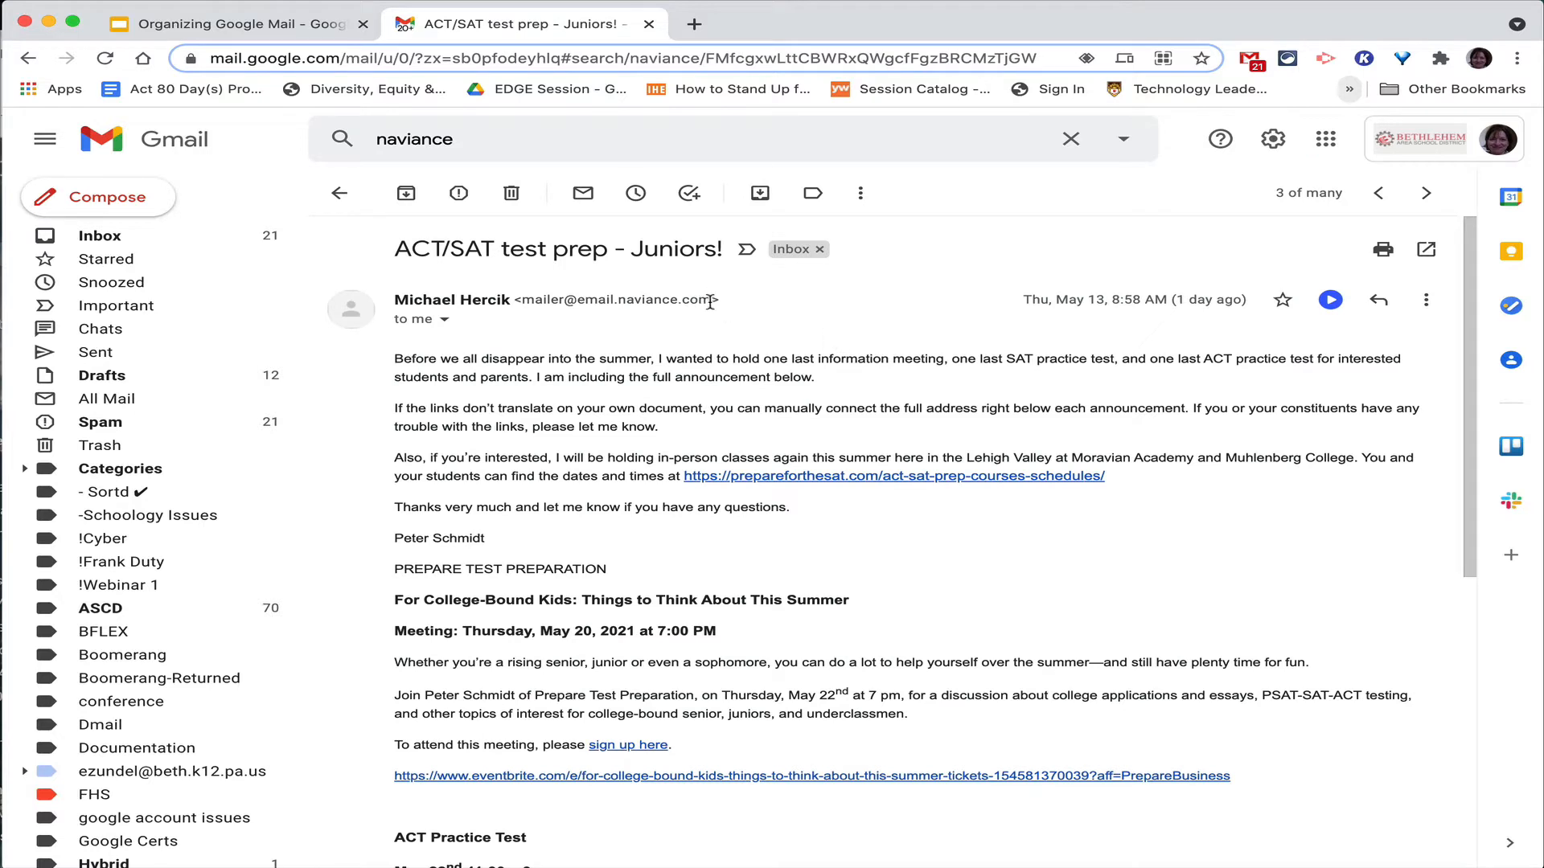
left_click_drag(710, 303, 521, 307)
key("super+c")
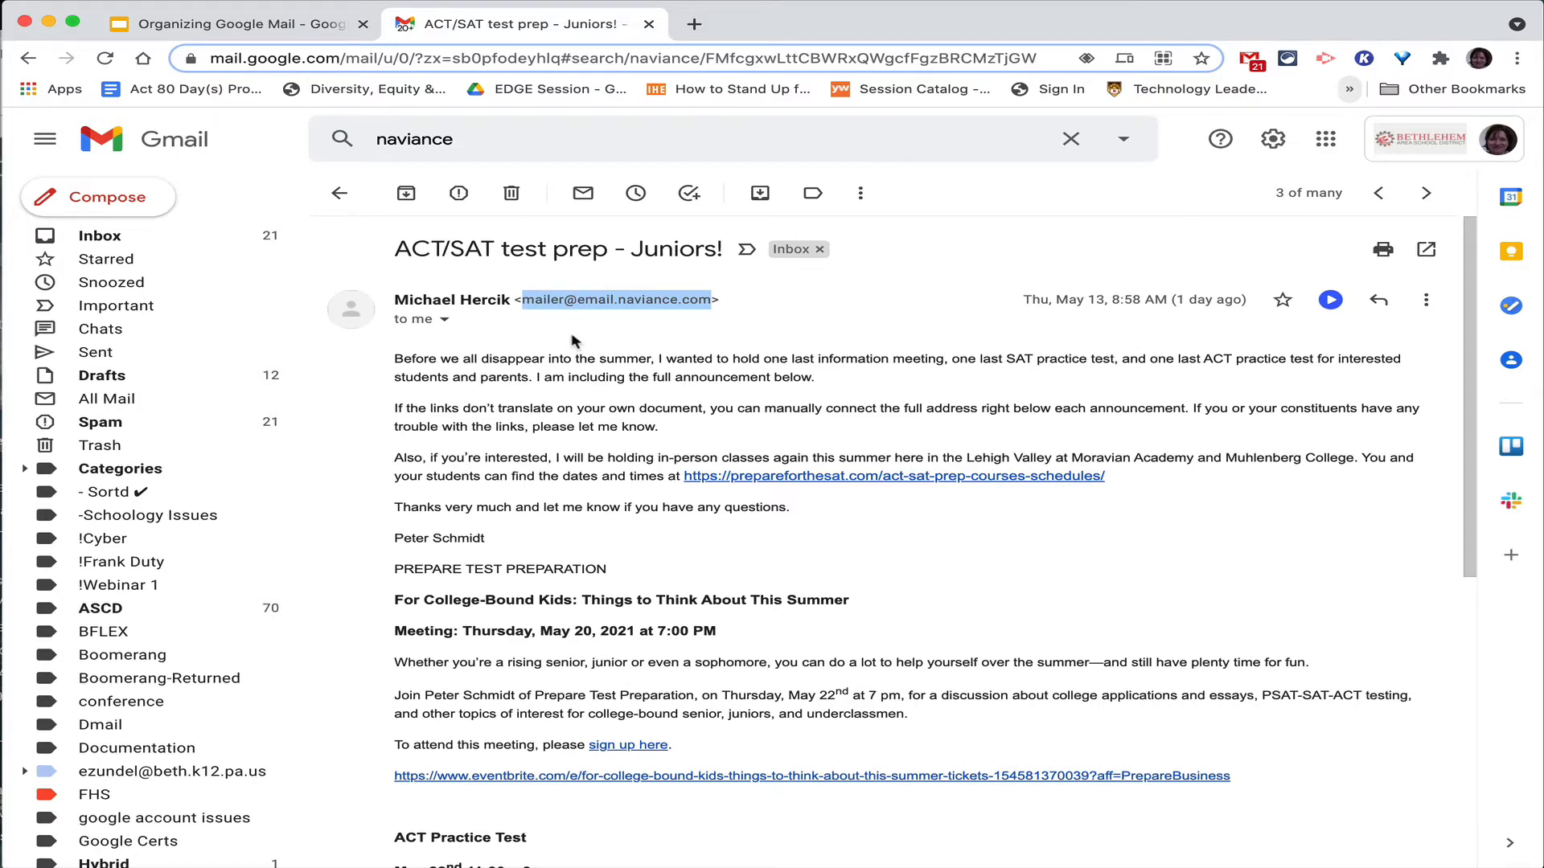
left_click(338, 194)
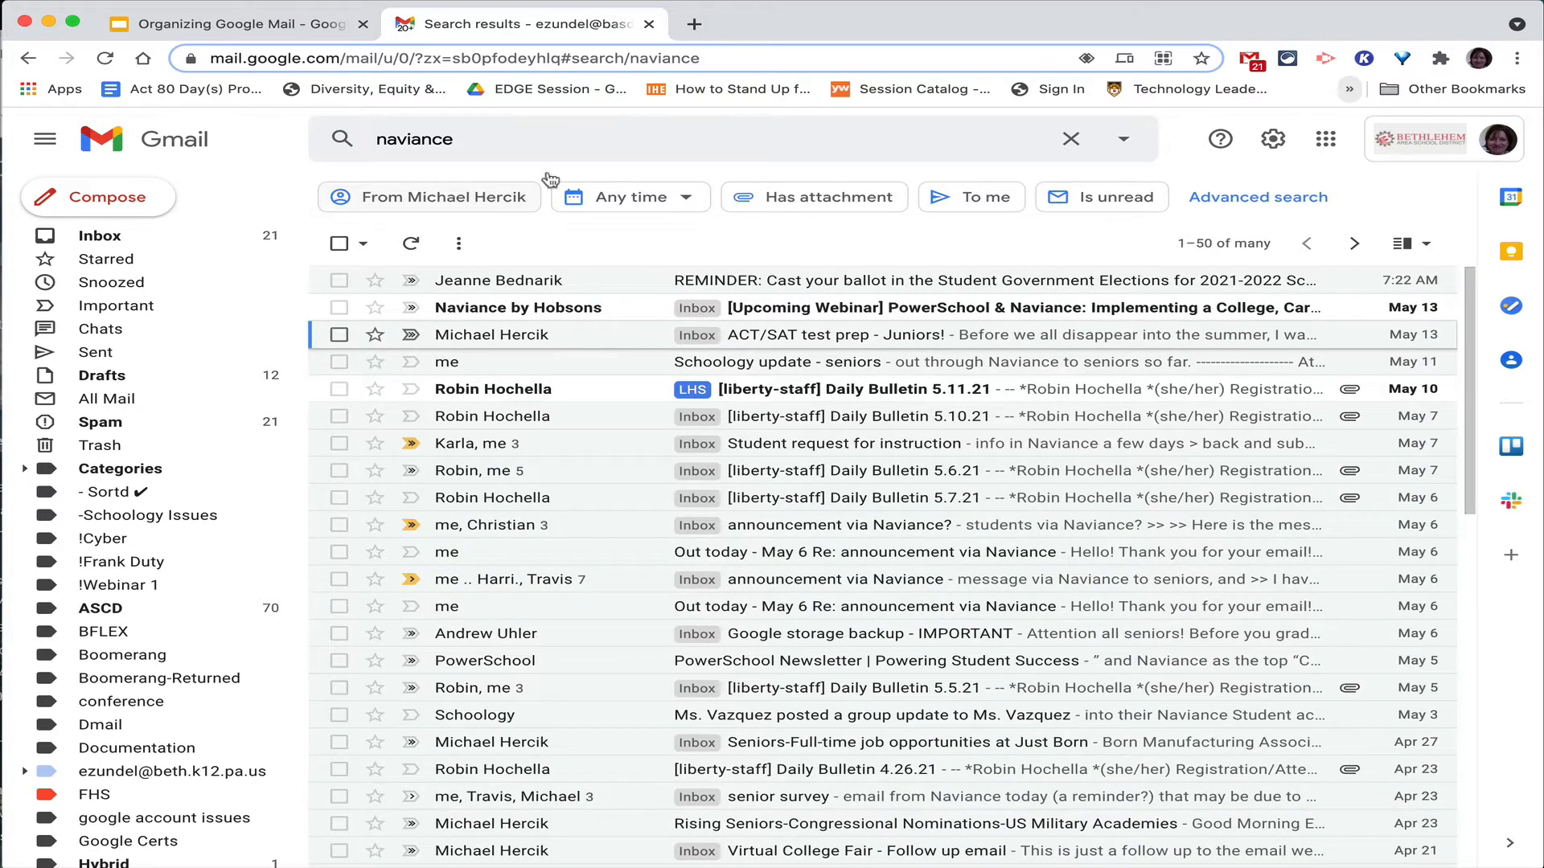
left_click(1123, 139)
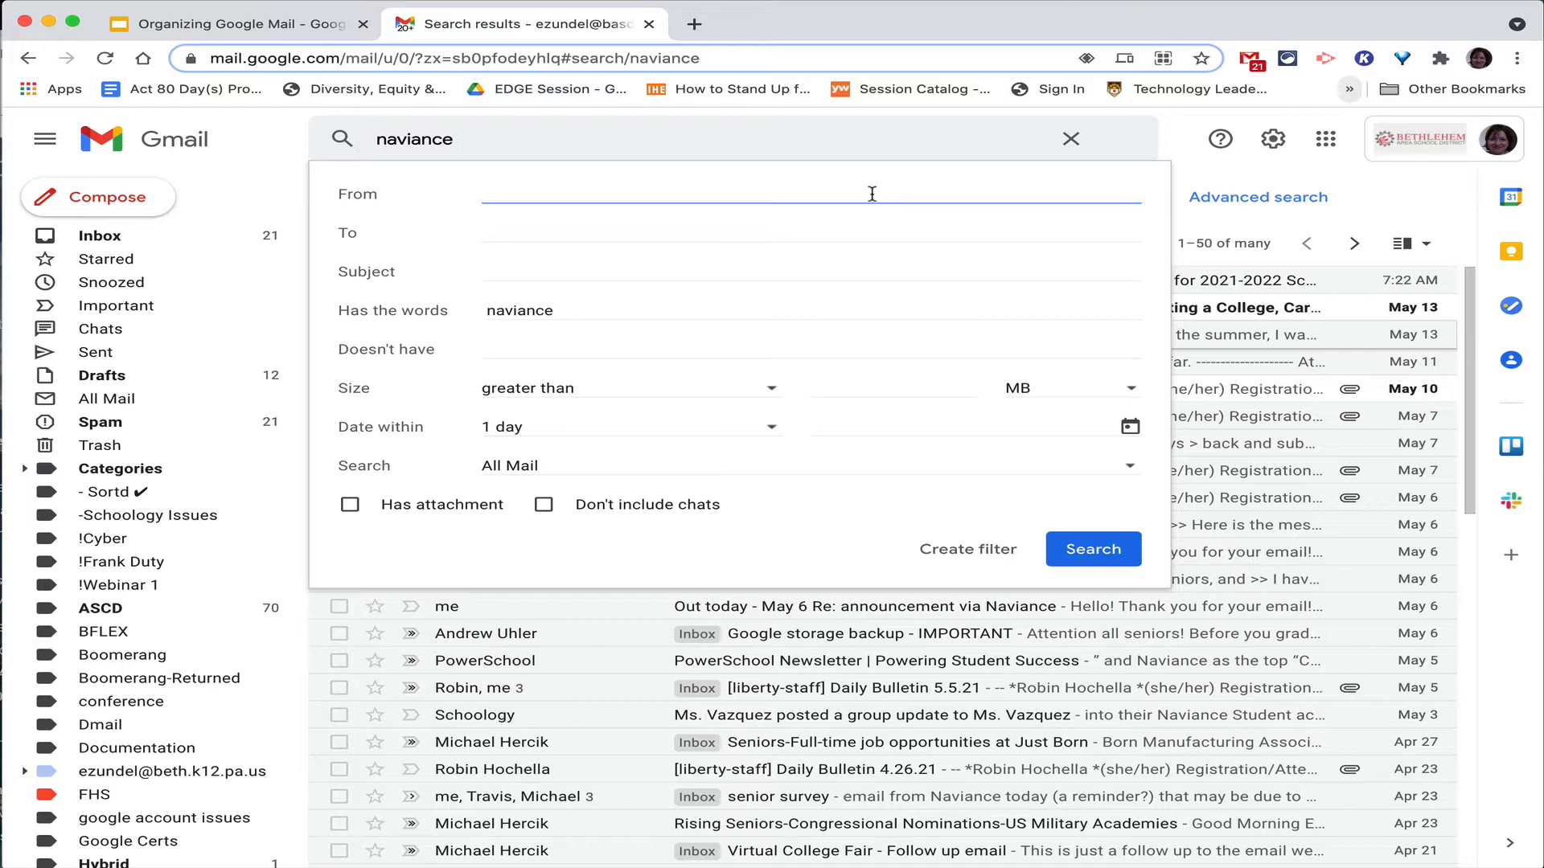
Search for mail from the pasted Naviance sender address, removing the 'naviance' search words.
key("super+v")
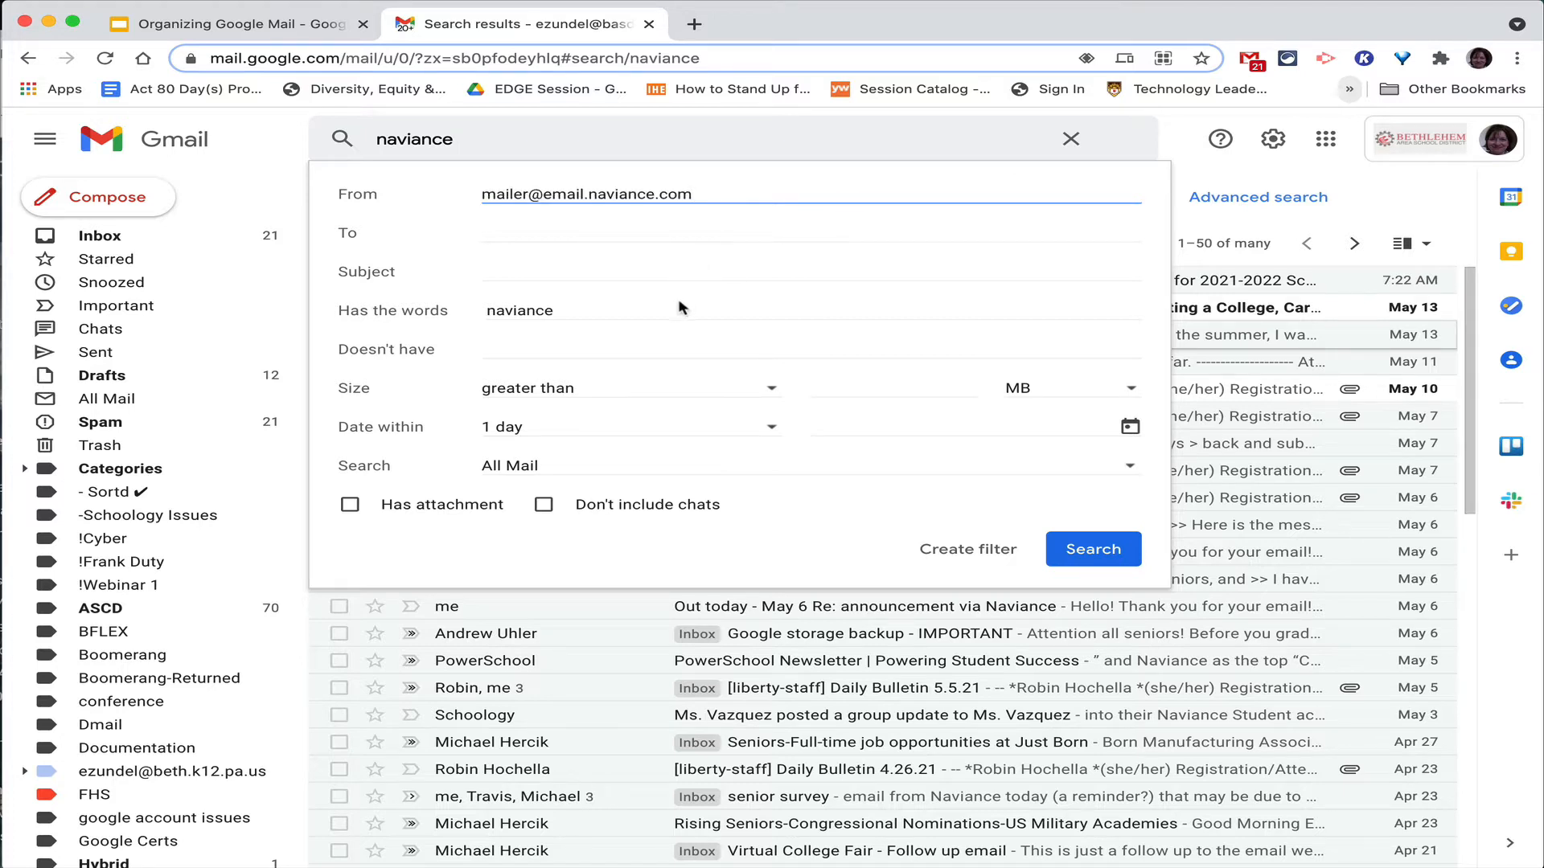
left_click_drag(654, 304, 488, 311)
key("BackSpace")
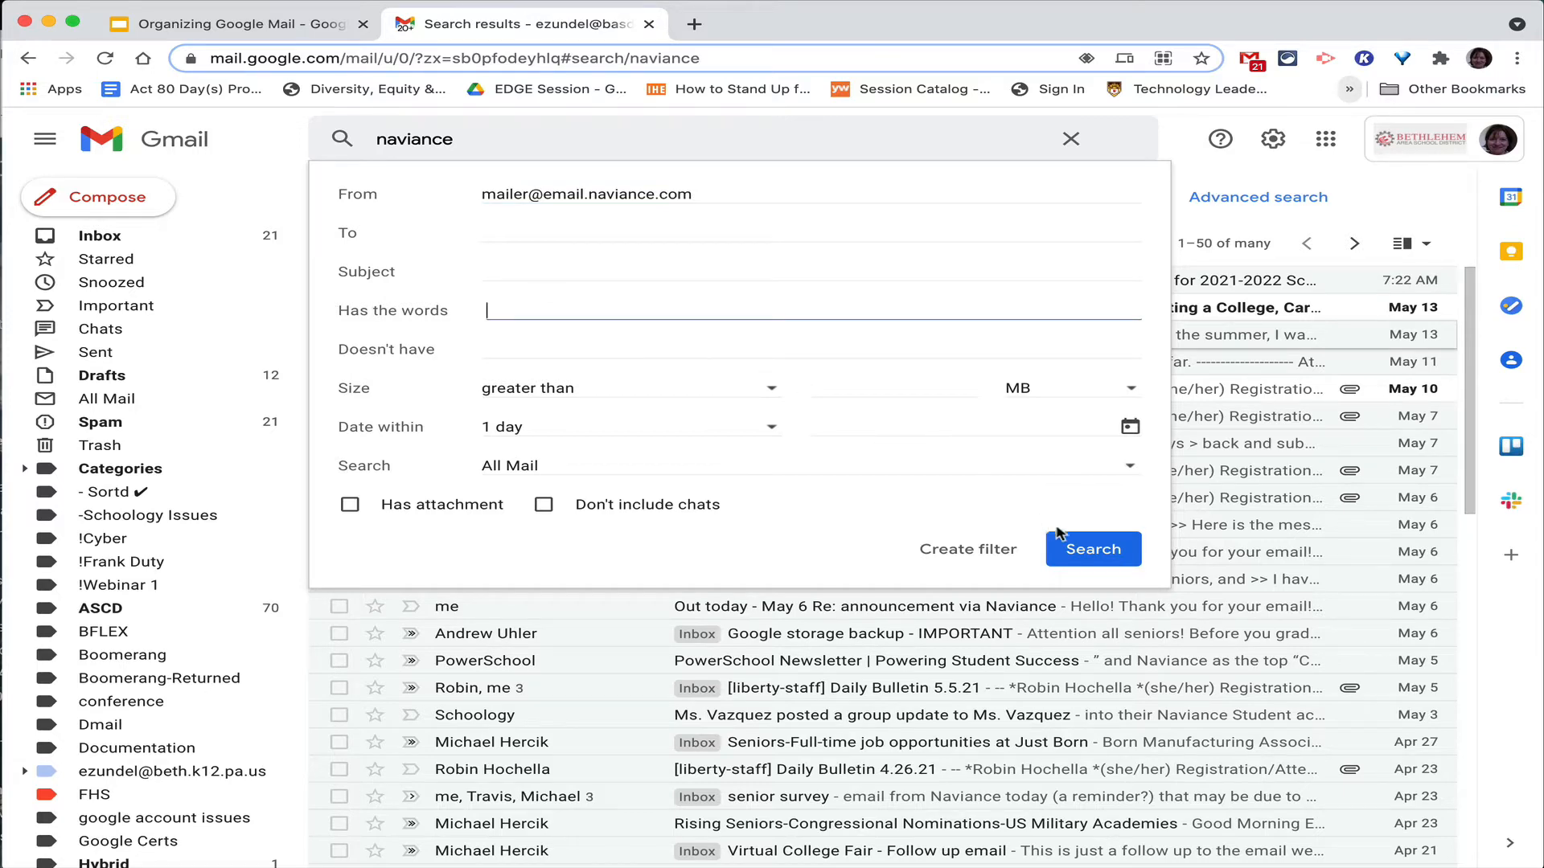
left_click(1078, 553)
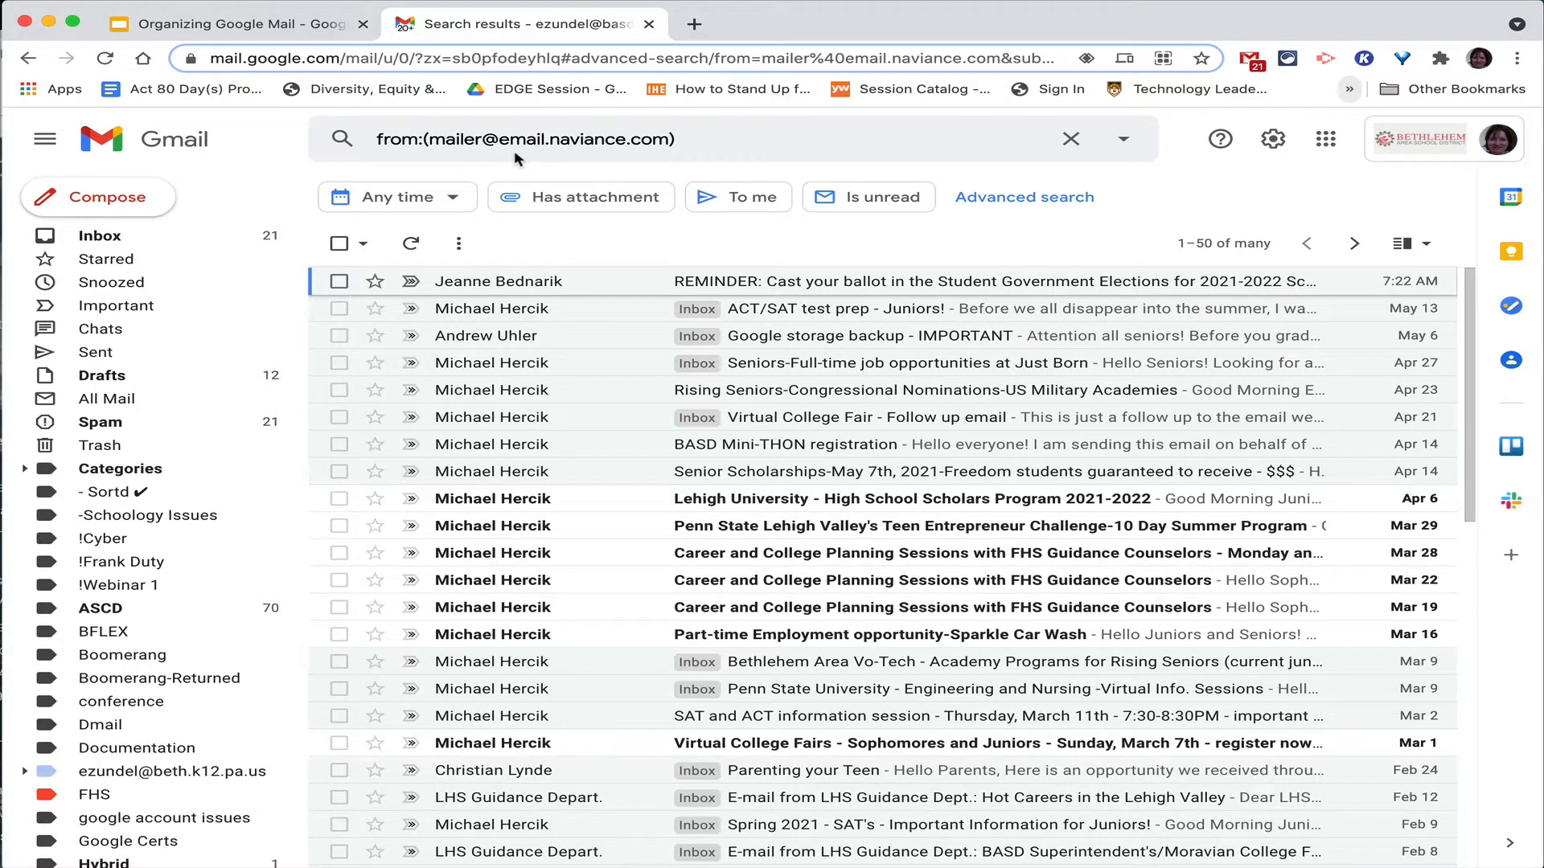
Start a new filter from this sender search.
scroll(543, 445, "down", 6)
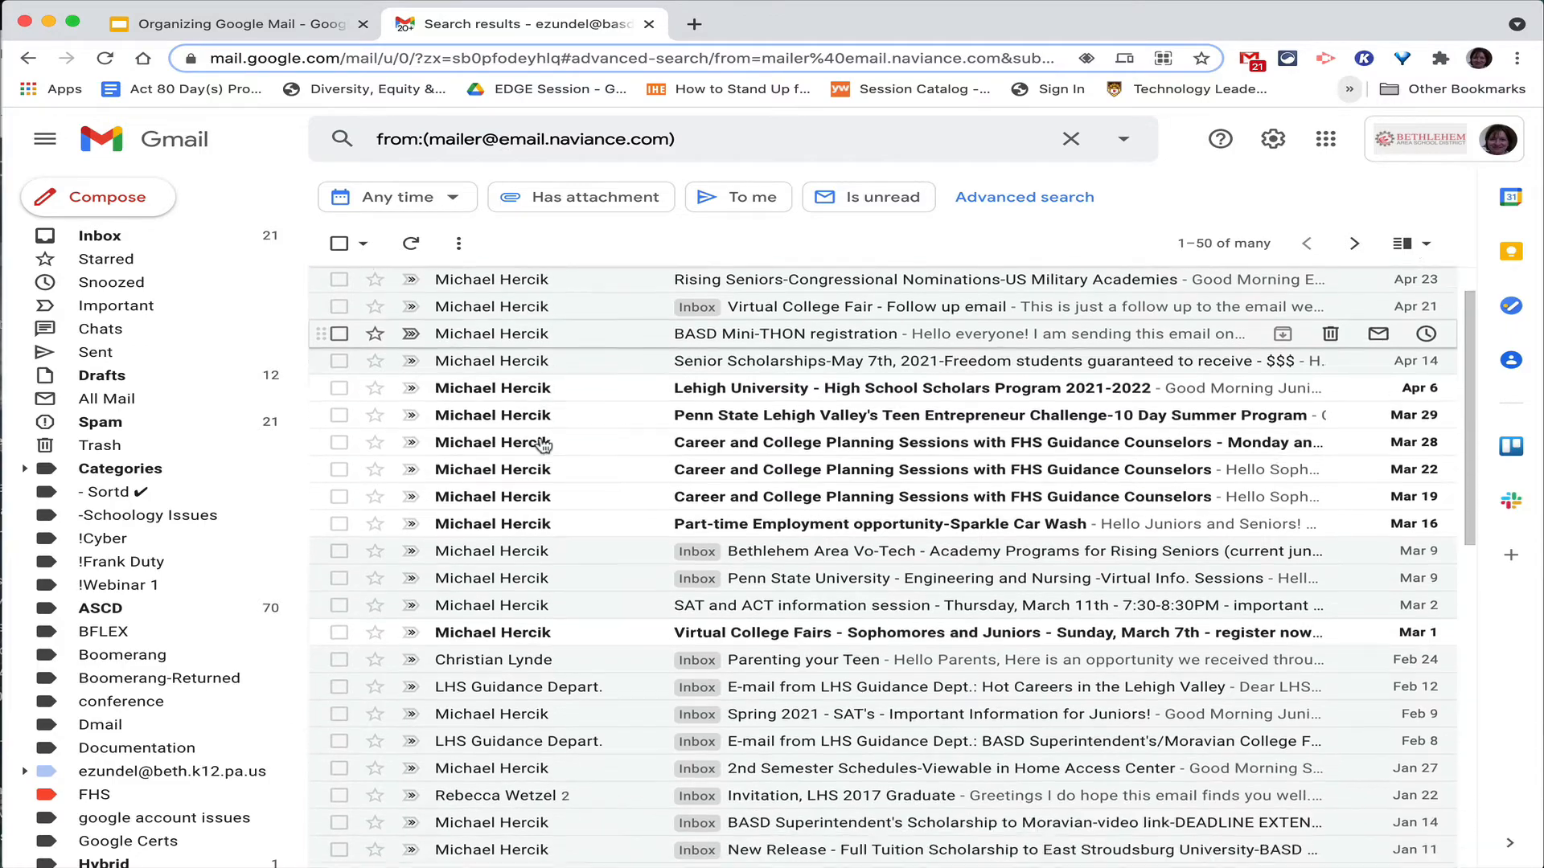
scroll(543, 445, "up", 6)
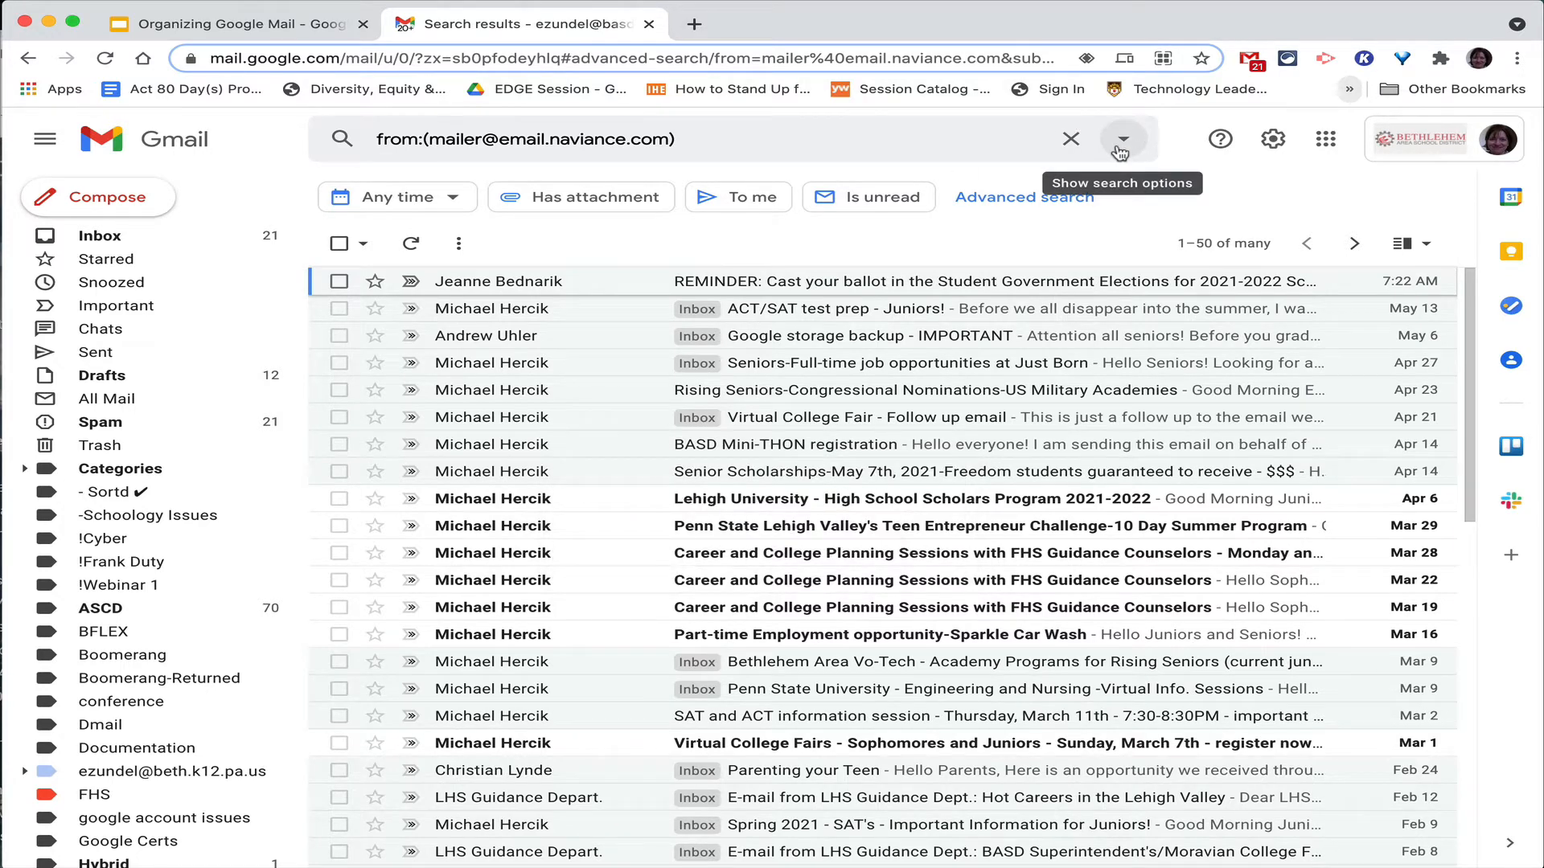
left_click(1122, 140)
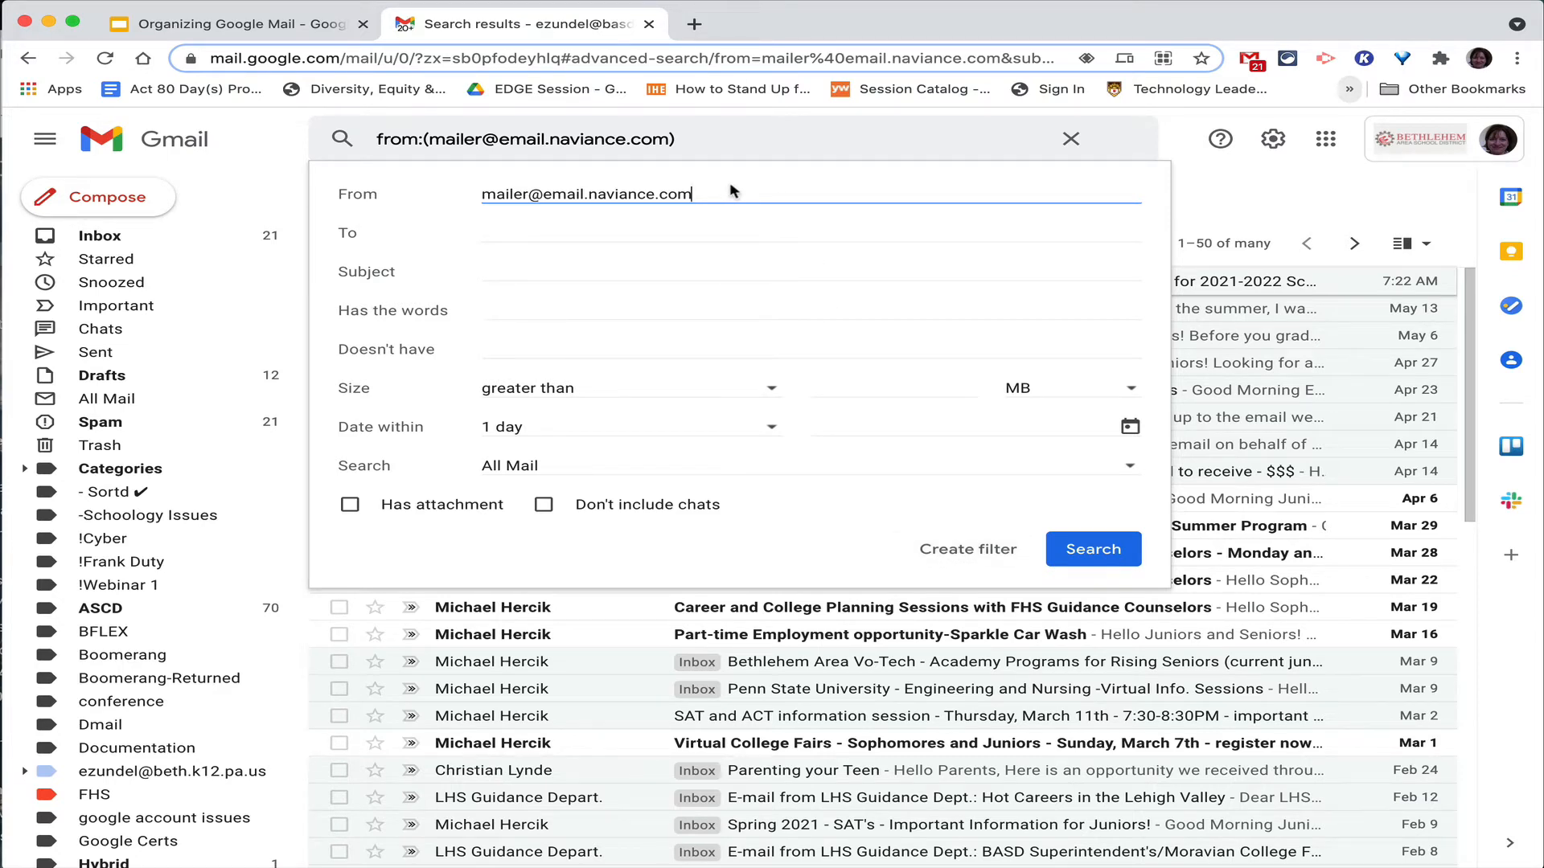
left_click(986, 565)
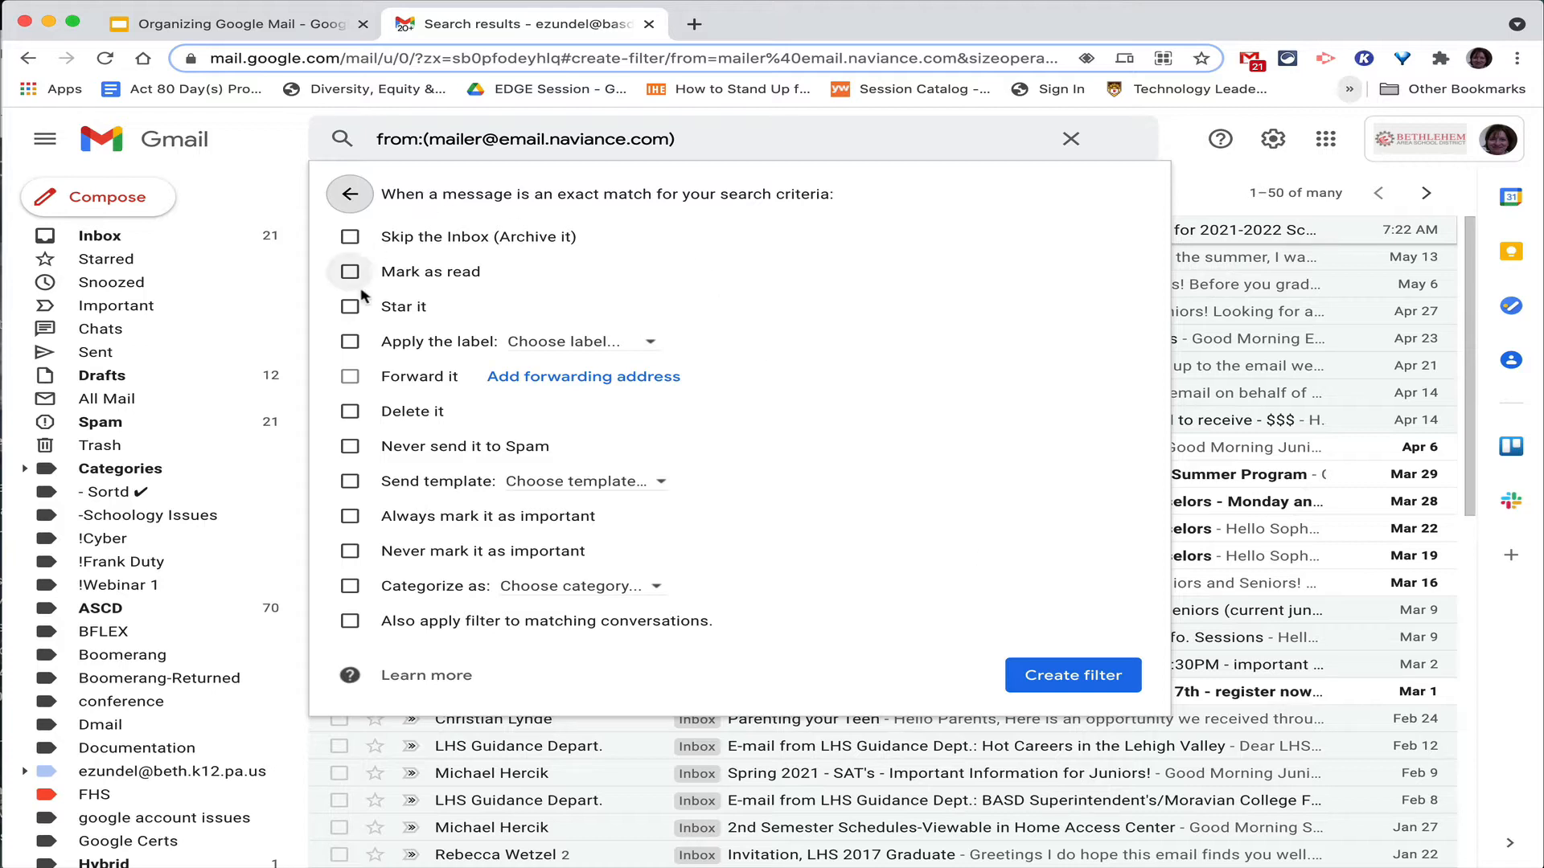
Save the filter applying a new 'Naviance' label, also to existing matching conversations.
left_click(349, 343)
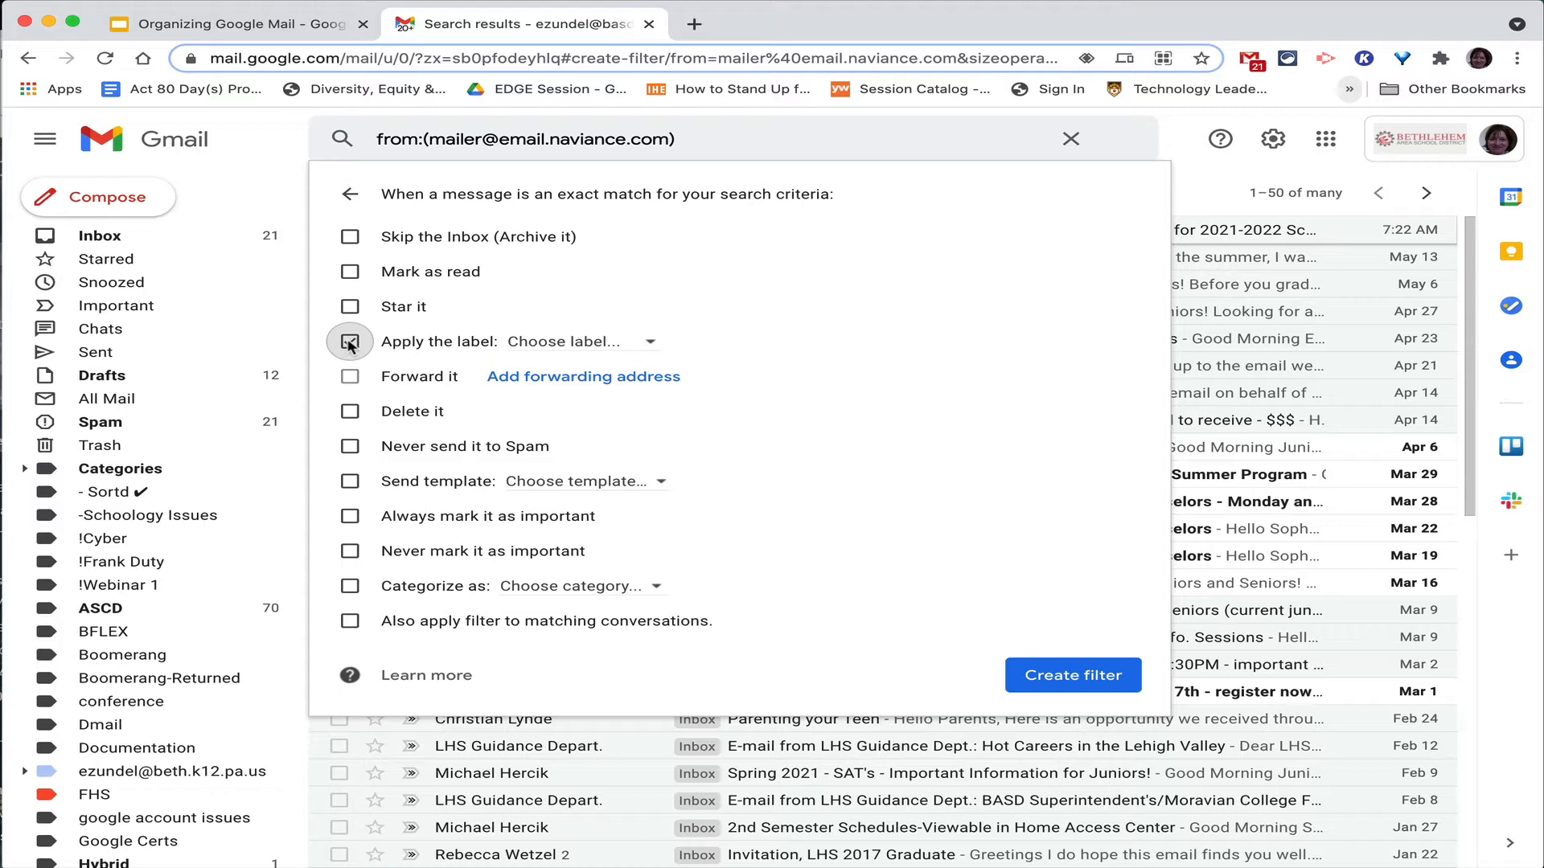
left_click(562, 344)
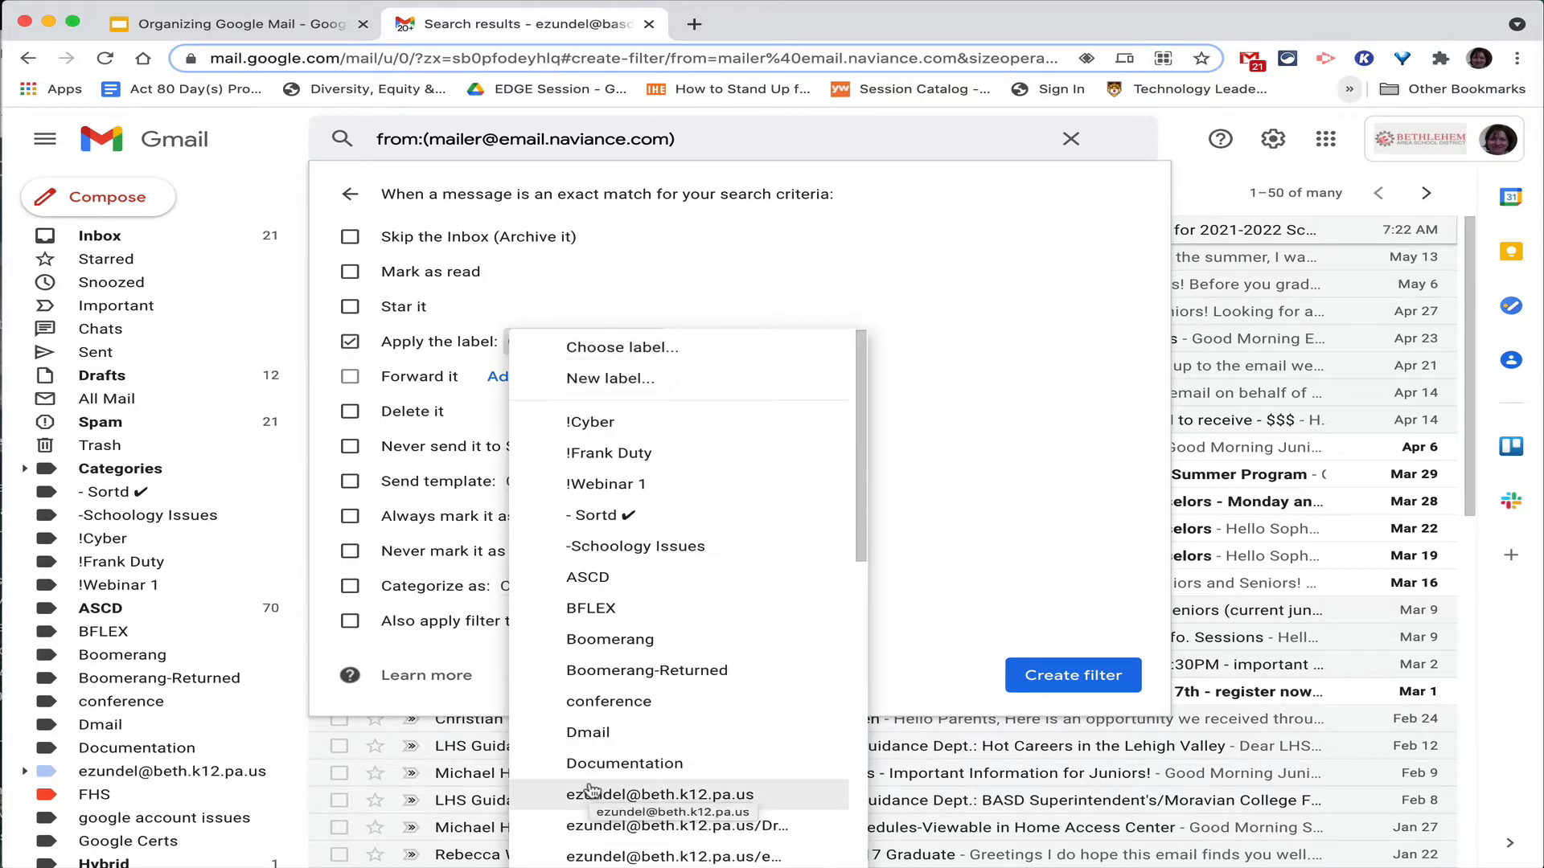
scroll(591, 792, "down", 5)
scroll(591, 792, "down", 2)
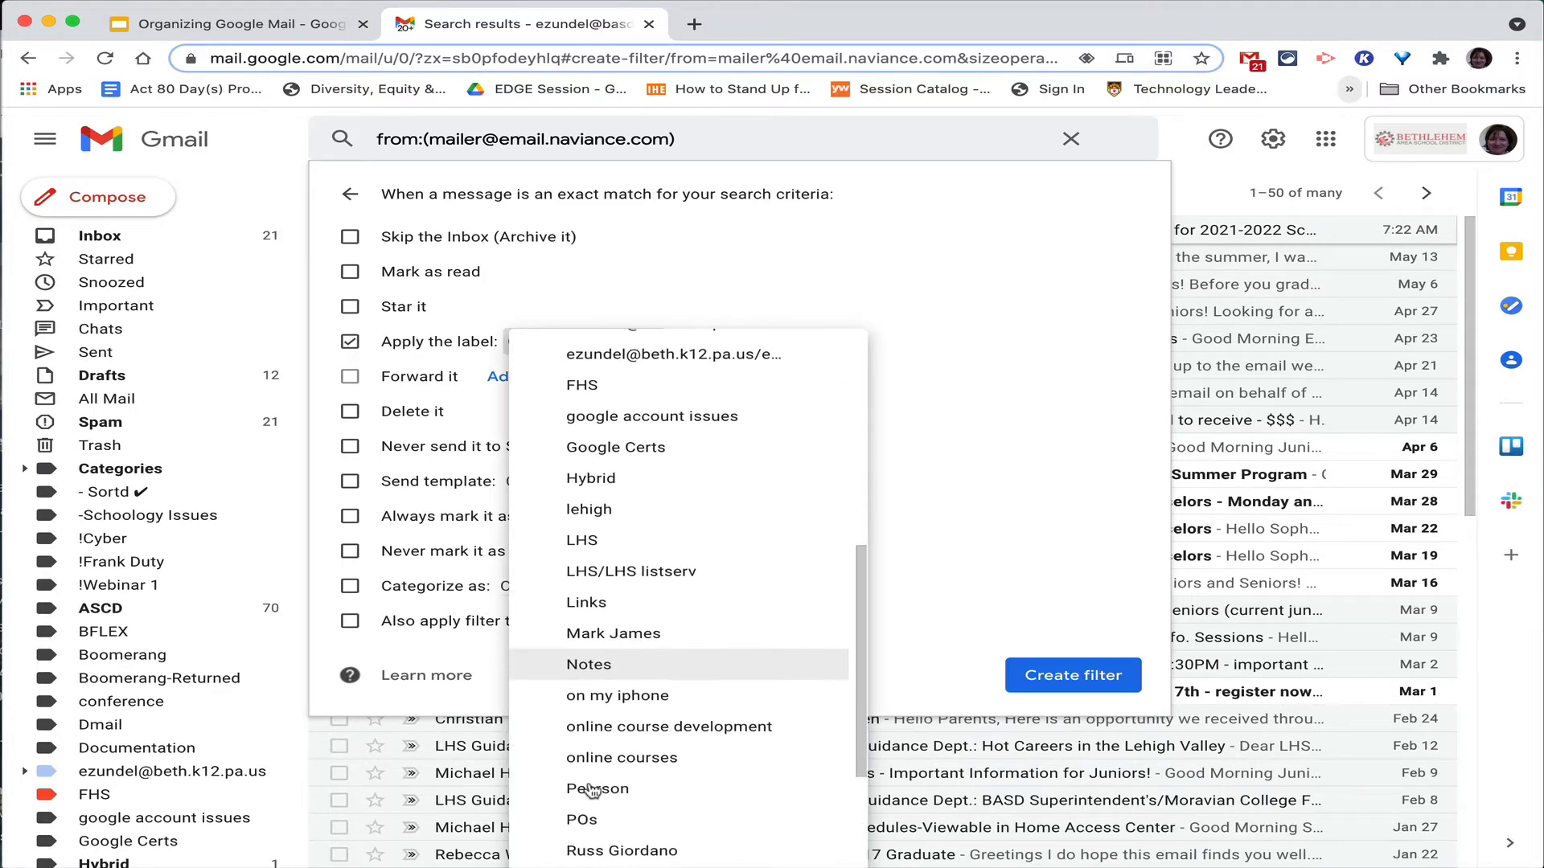
scroll(591, 792, "up", 6)
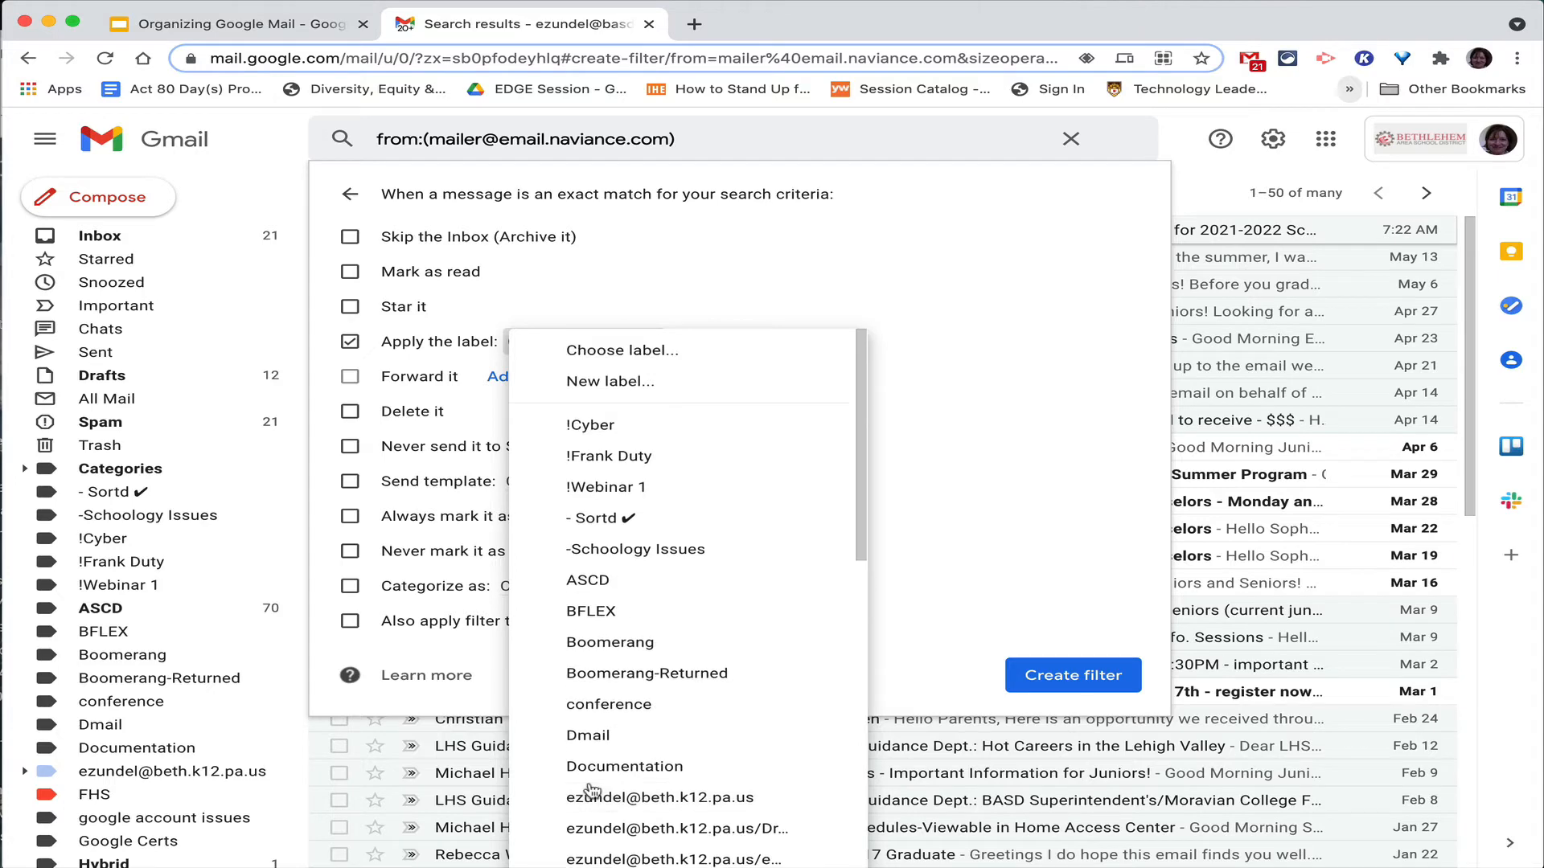
left_click(663, 393)
type("Navia")
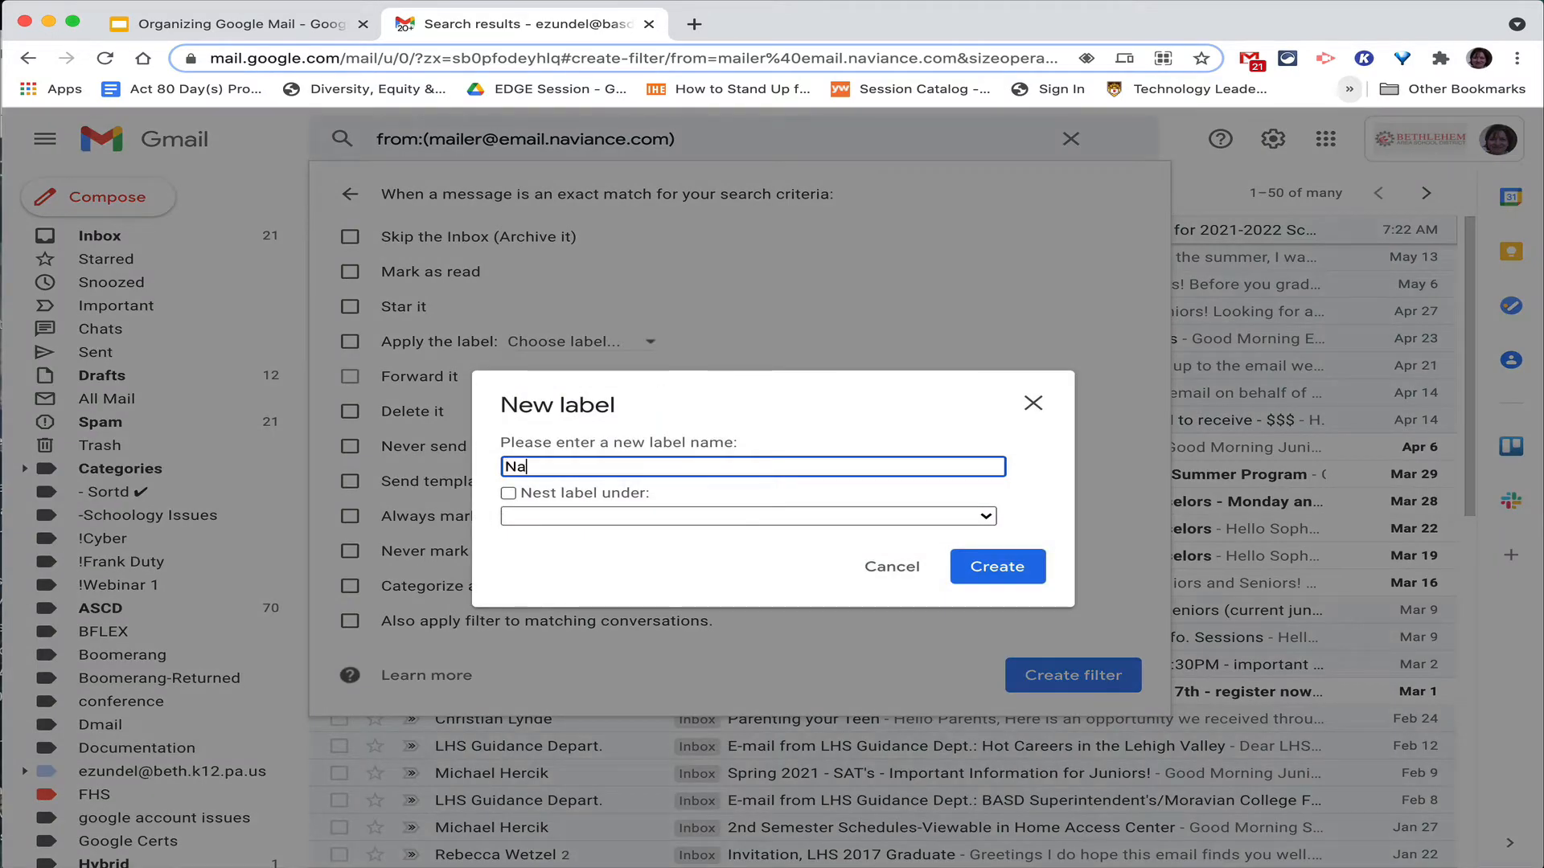
key("BackSpace")
key("BackSpace")
type("iance")
left_click(969, 566)
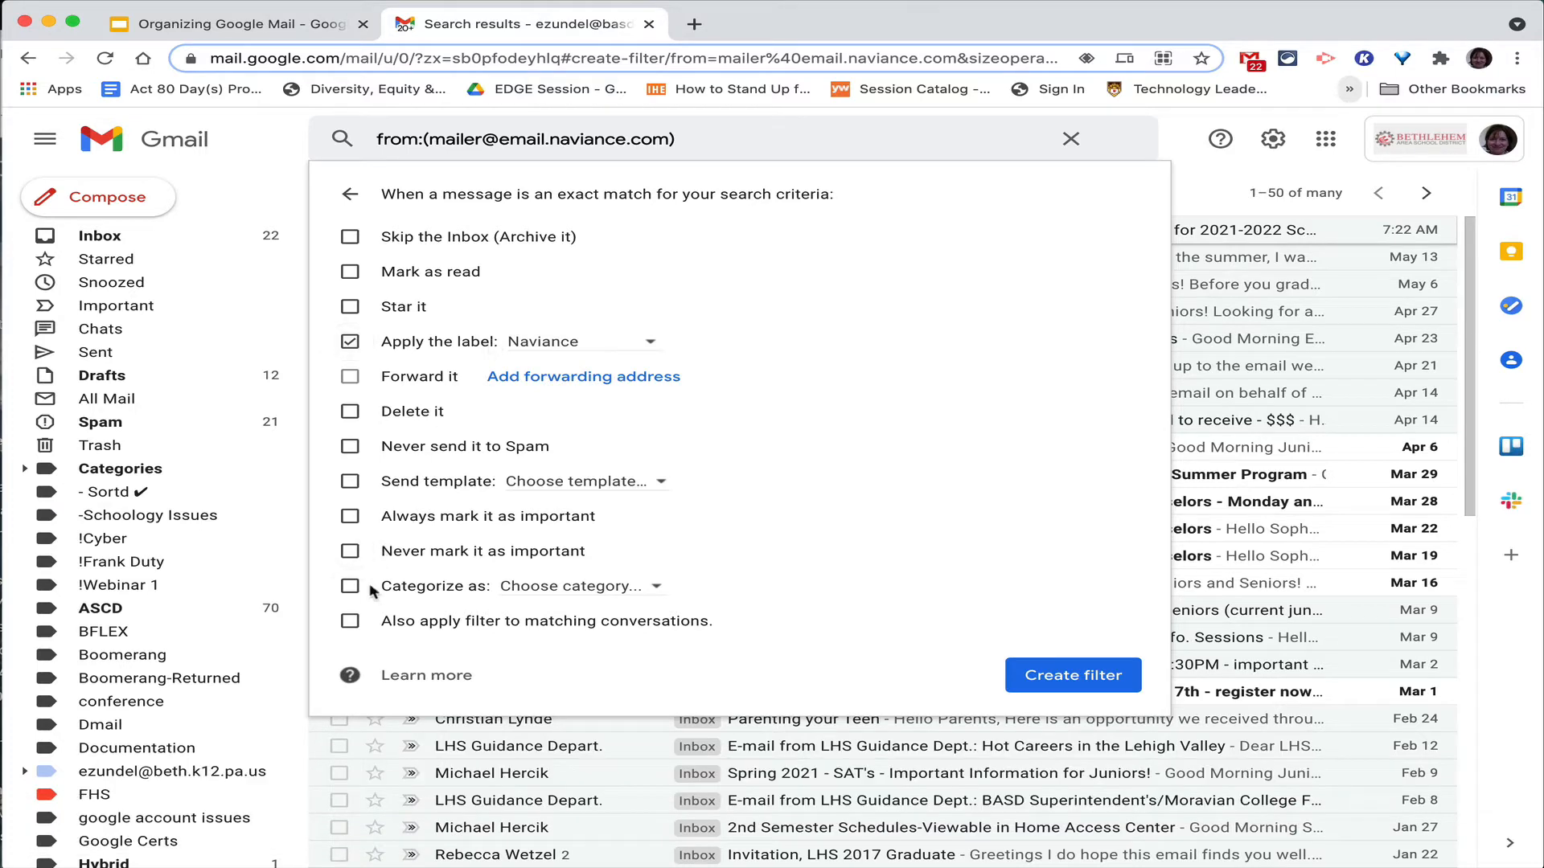
left_click(351, 620)
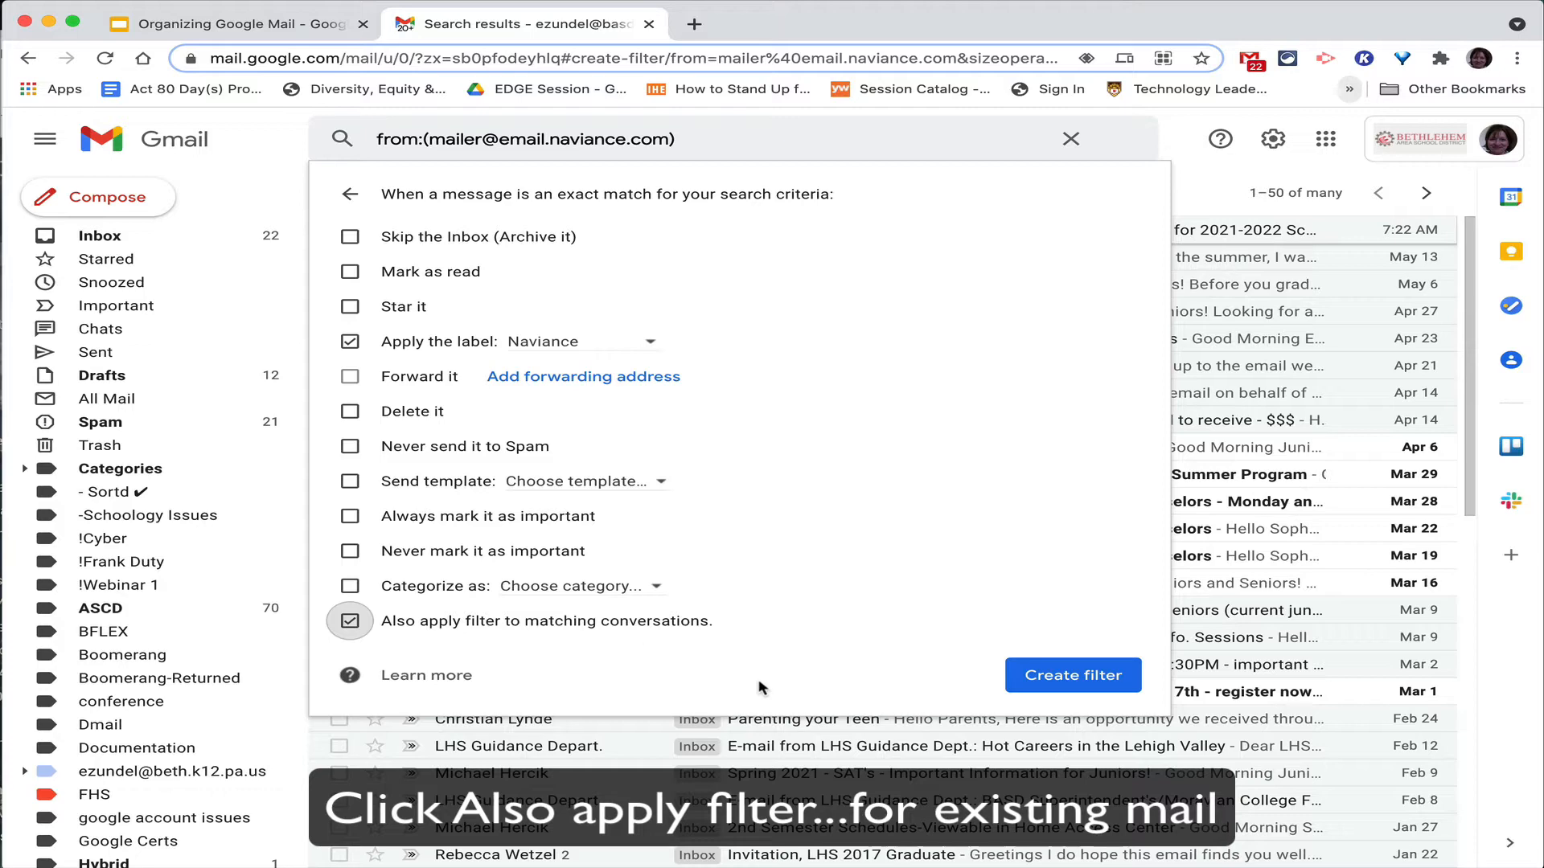
left_click(1075, 675)
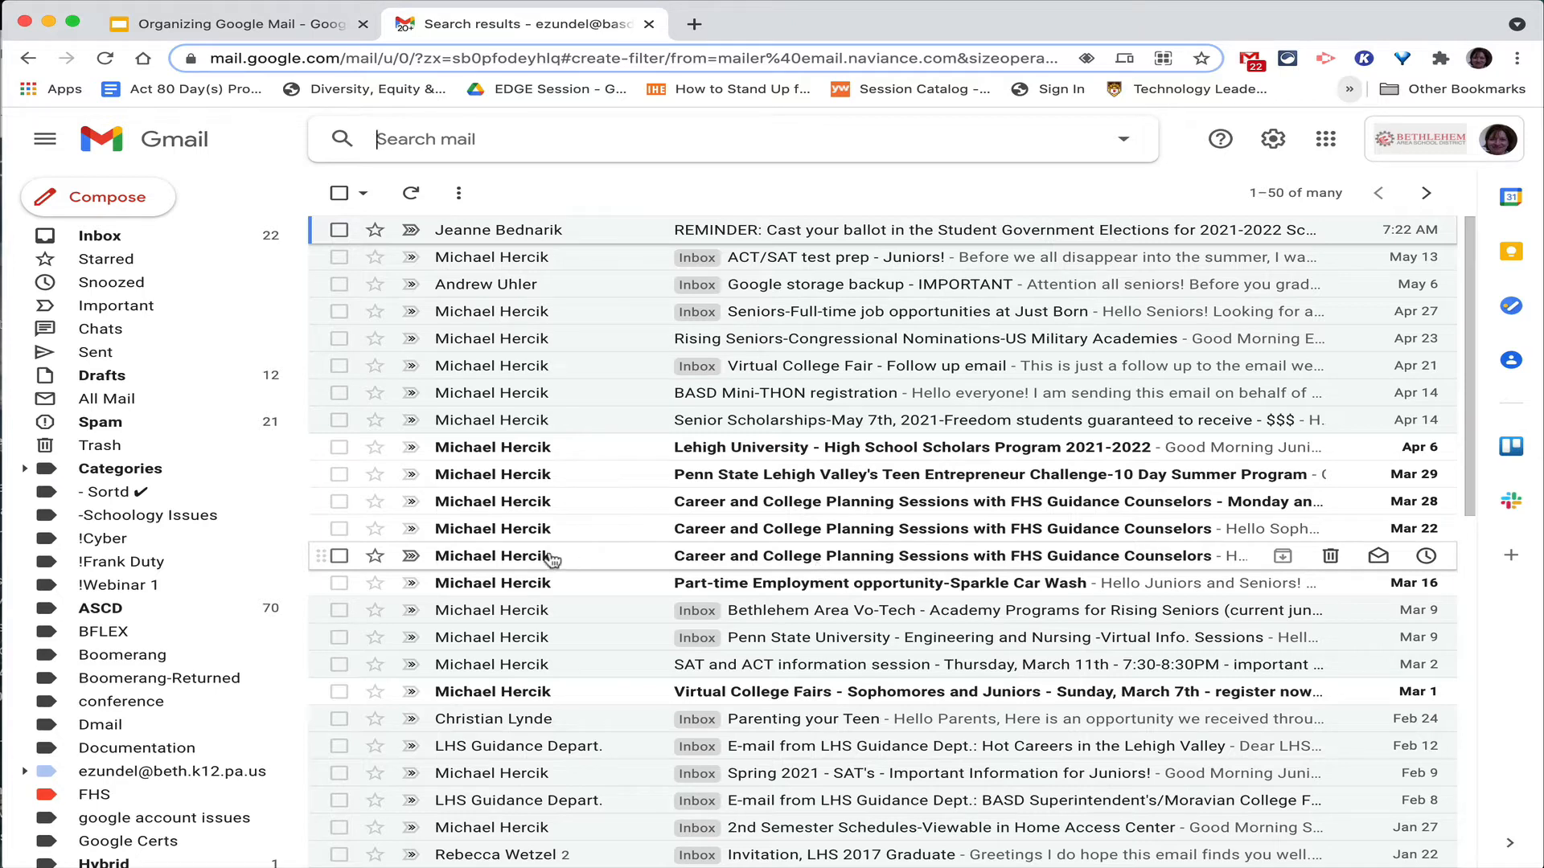
scroll(207, 591, "down", 5)
scroll(206, 593, "down", 2)
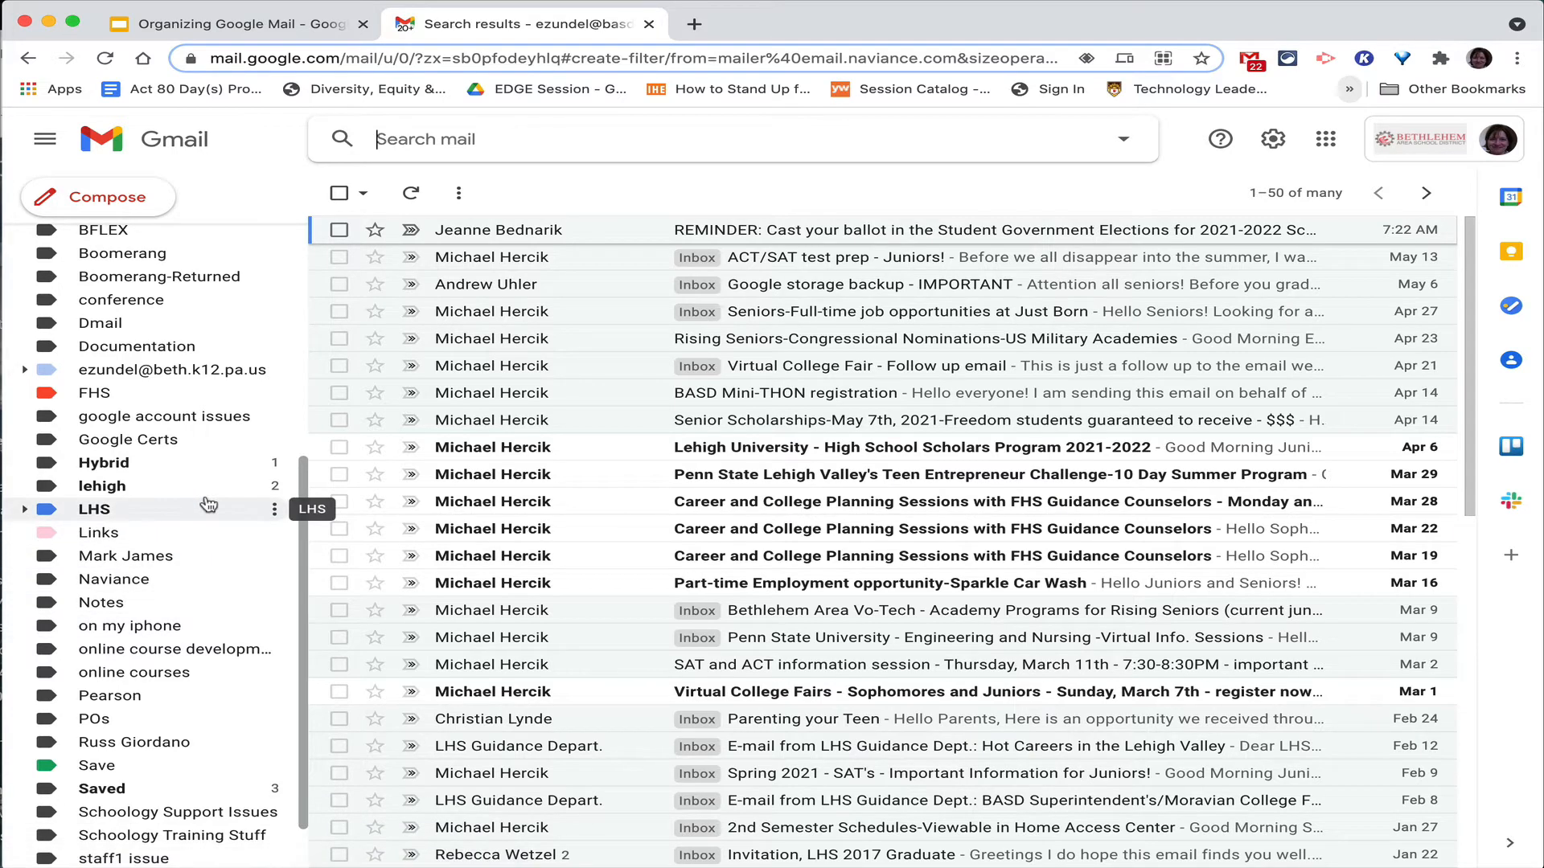
Choose the yellow swatch as the Naviance label's colour.
left_click(278, 579)
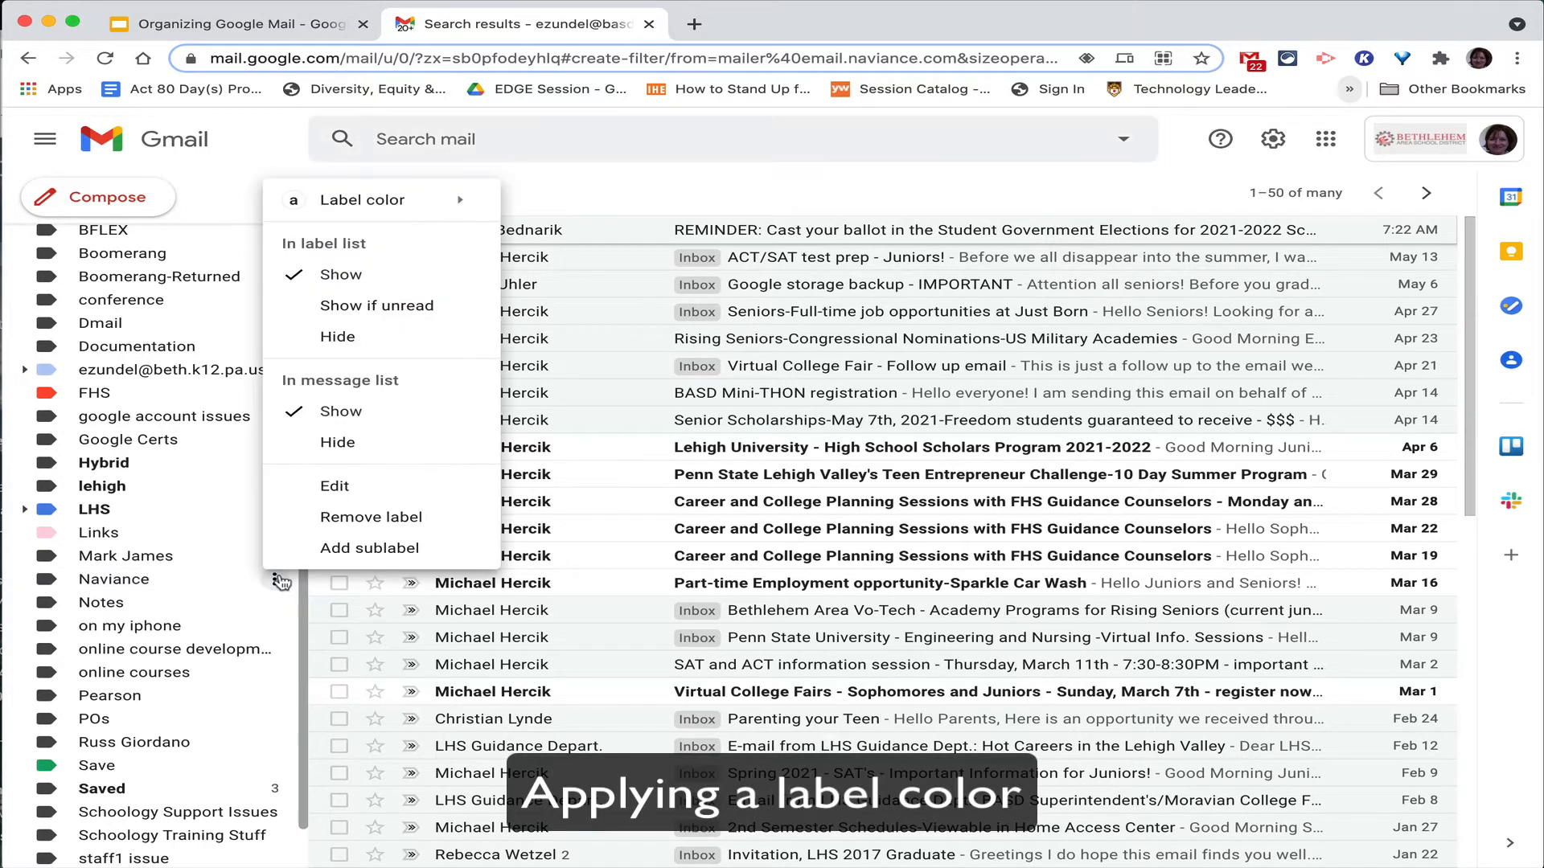
mouse_move(402, 207)
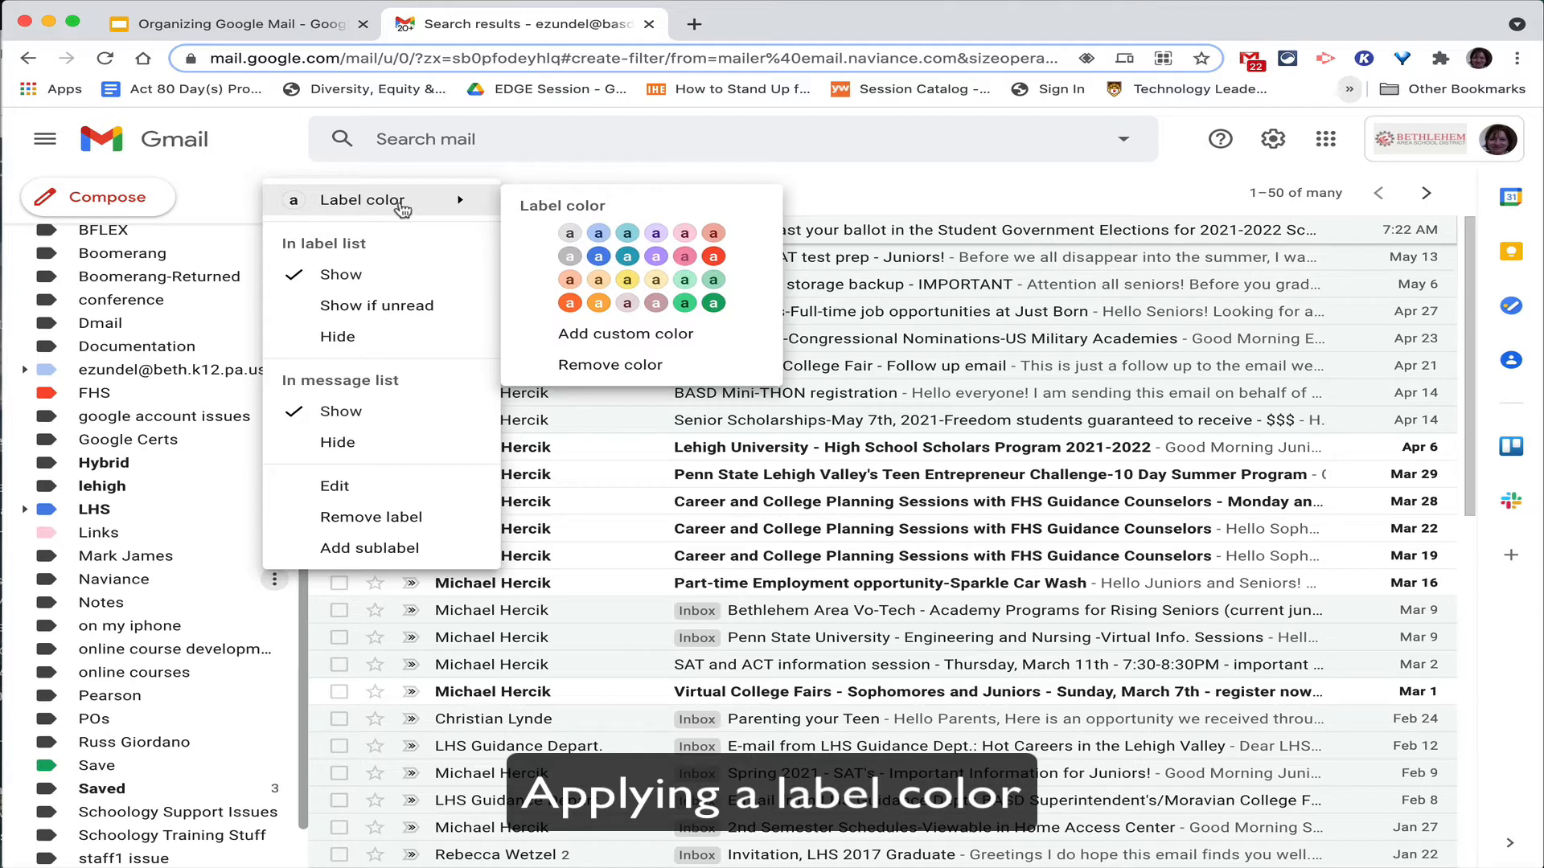
left_click(627, 281)
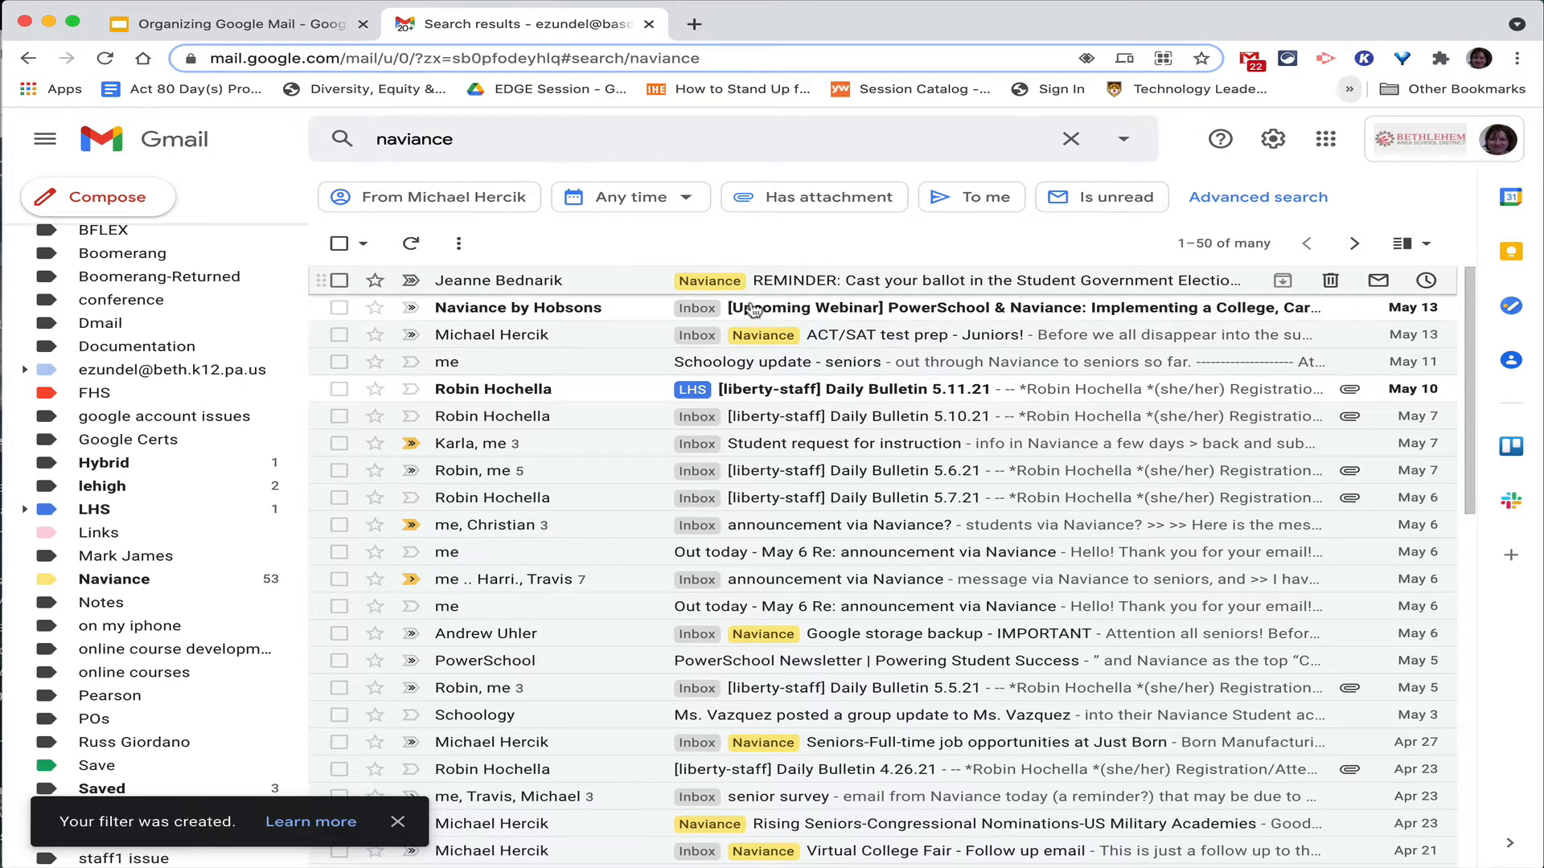
Show the Naviance label's 53 filed messages and check the newest/oldest sort options.
left_click(219, 581)
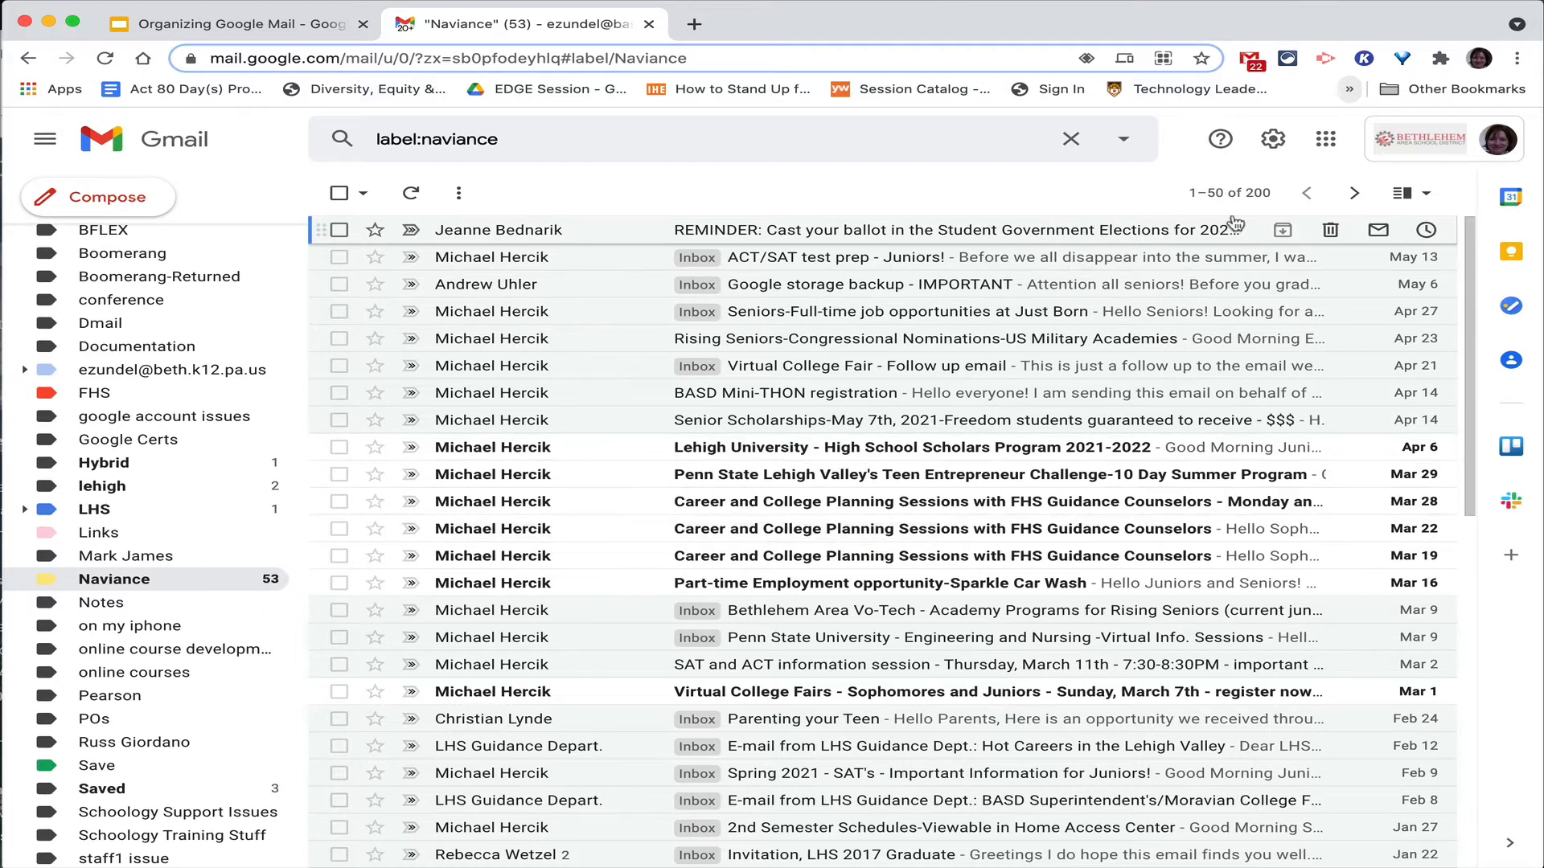
left_click(1263, 195)
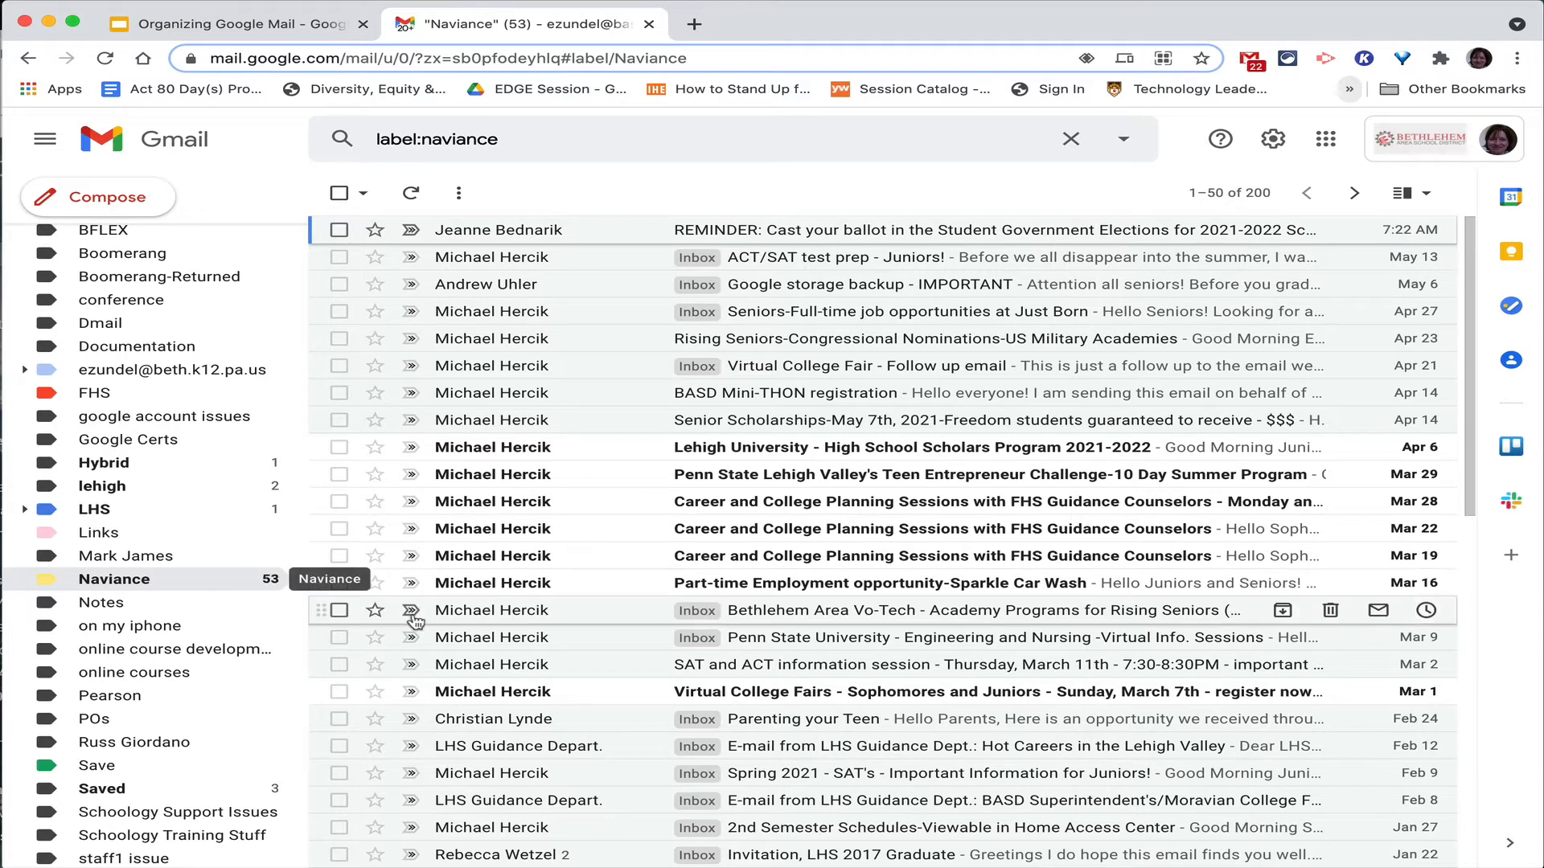
scroll(145, 418, "up", 5)
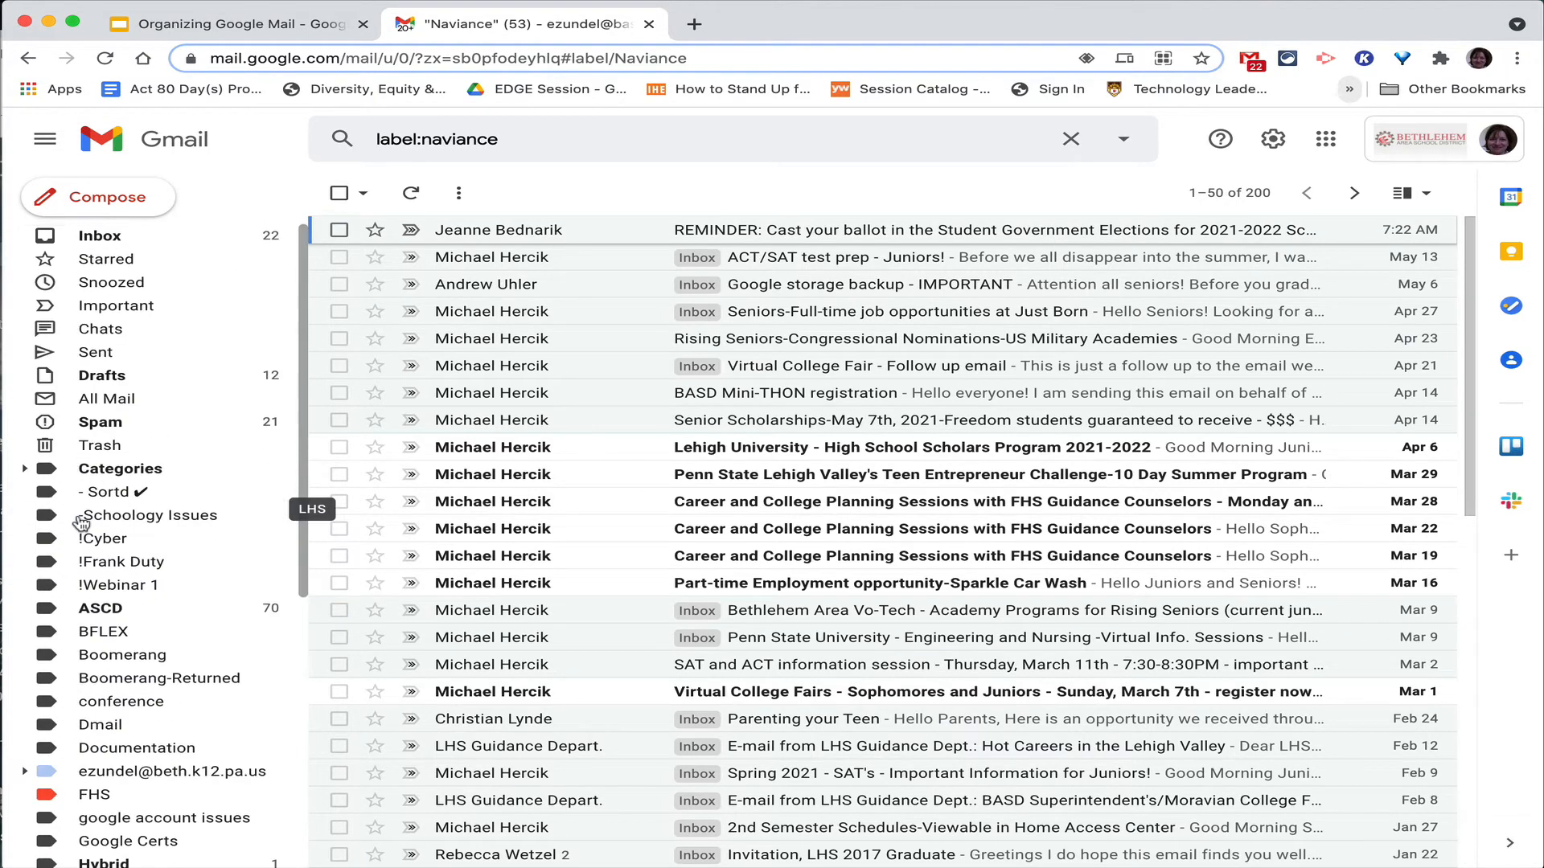
Scroll through the inbox, view the Documentation label's messages, then return to the inbox.
left_click(111, 238)
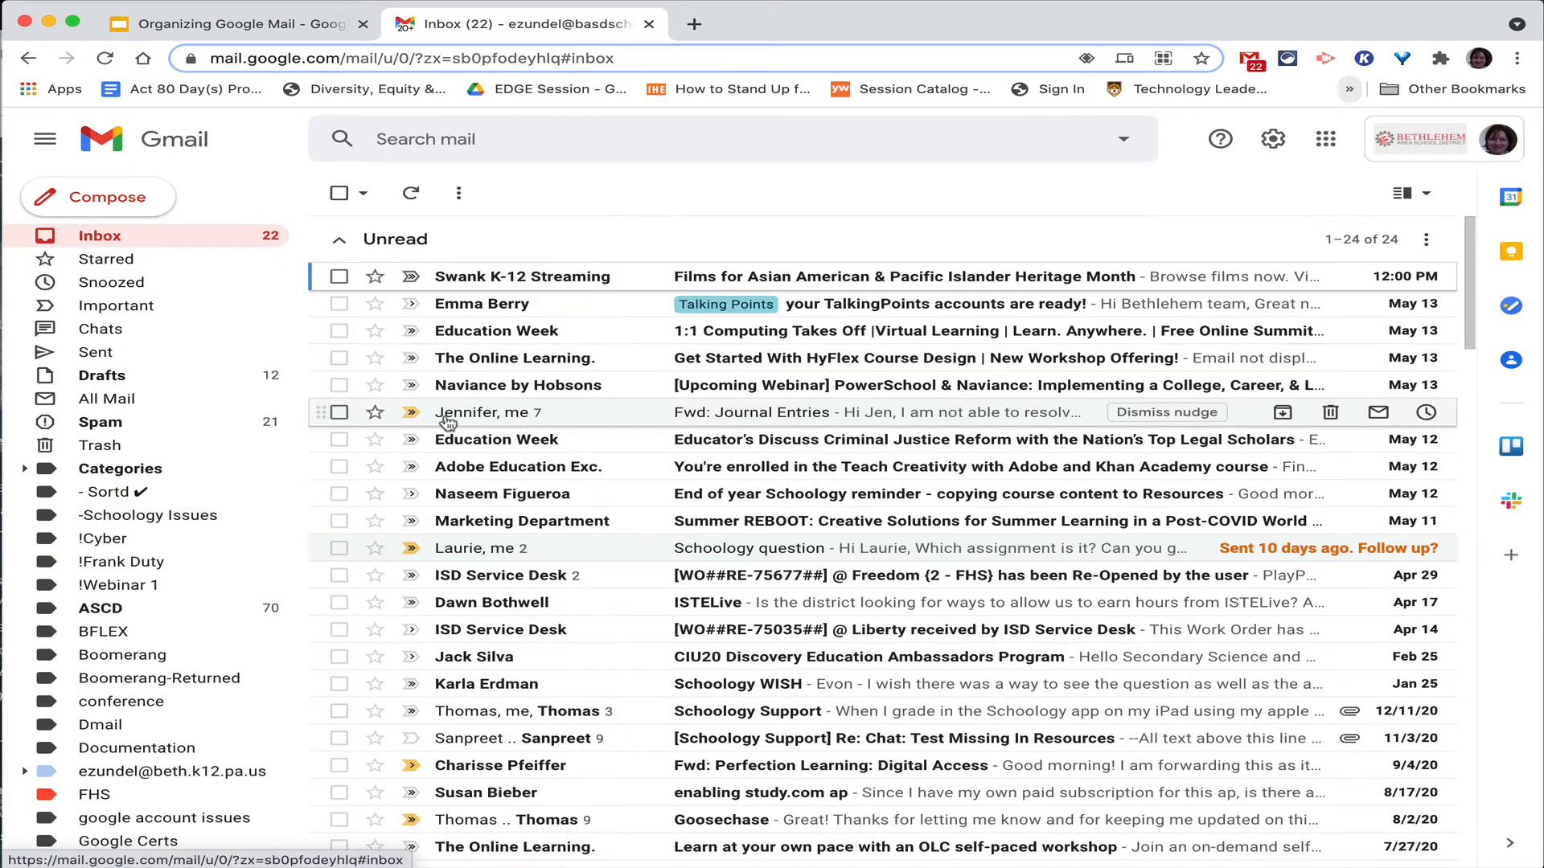
scroll(447, 418, "down", 10)
scroll(447, 422, "down", 9)
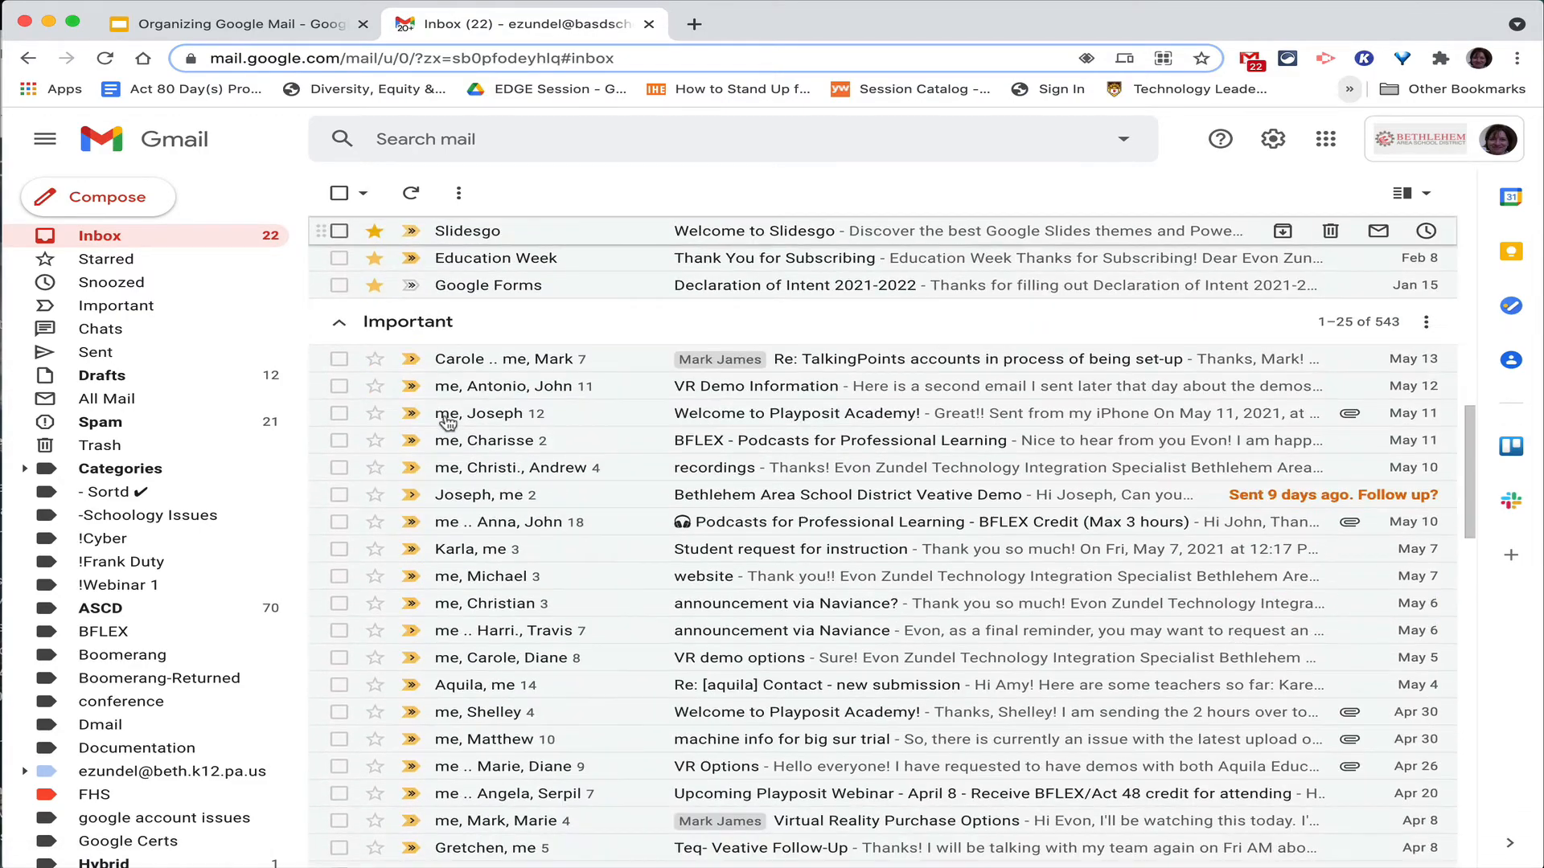
scroll(447, 424, "down", 8)
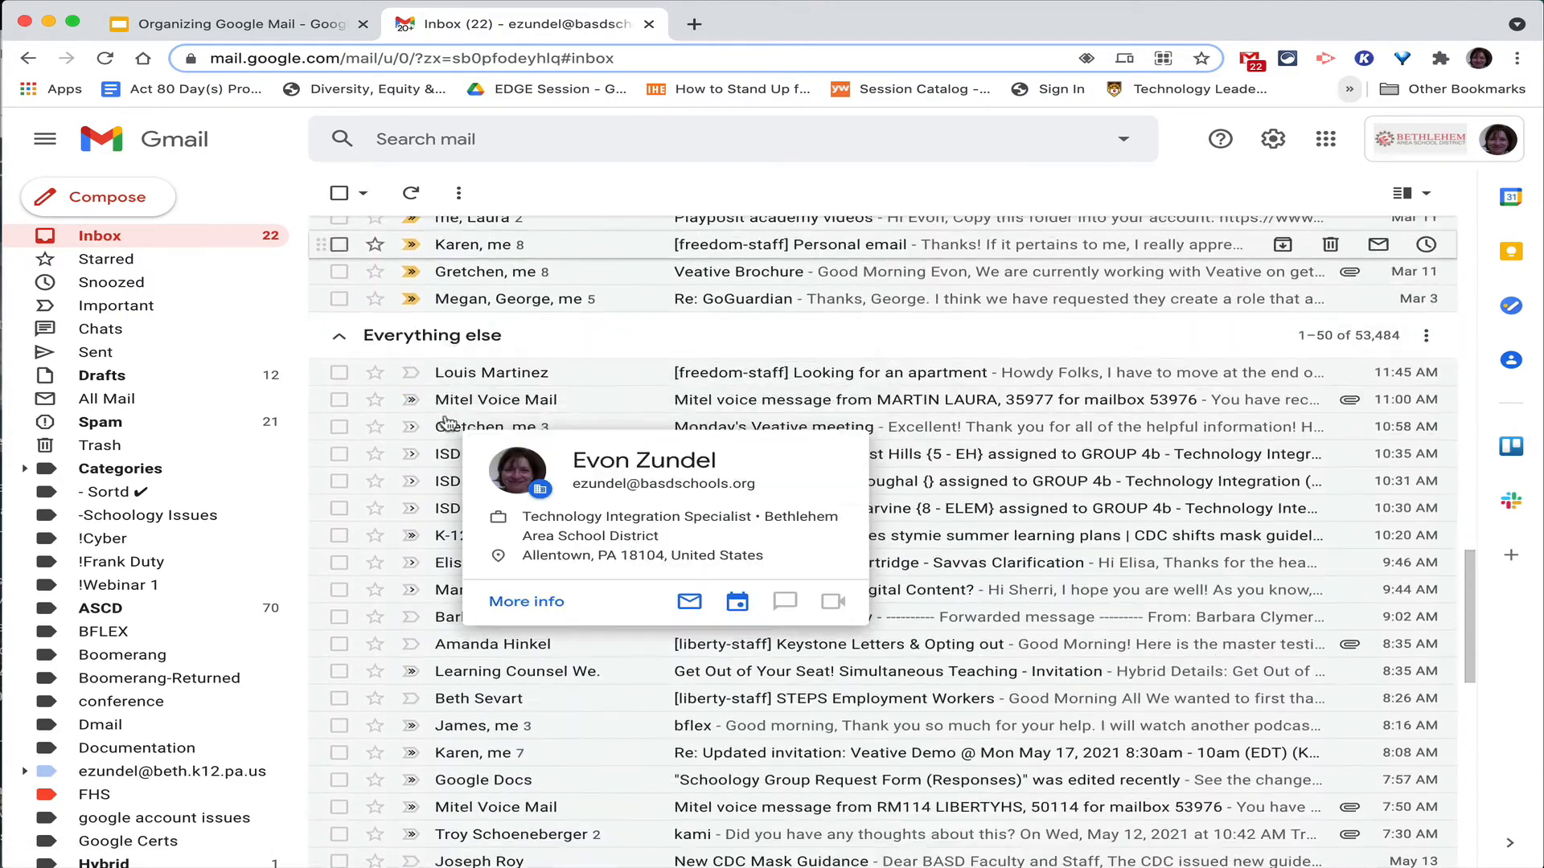
scroll(447, 423, "down", 6)
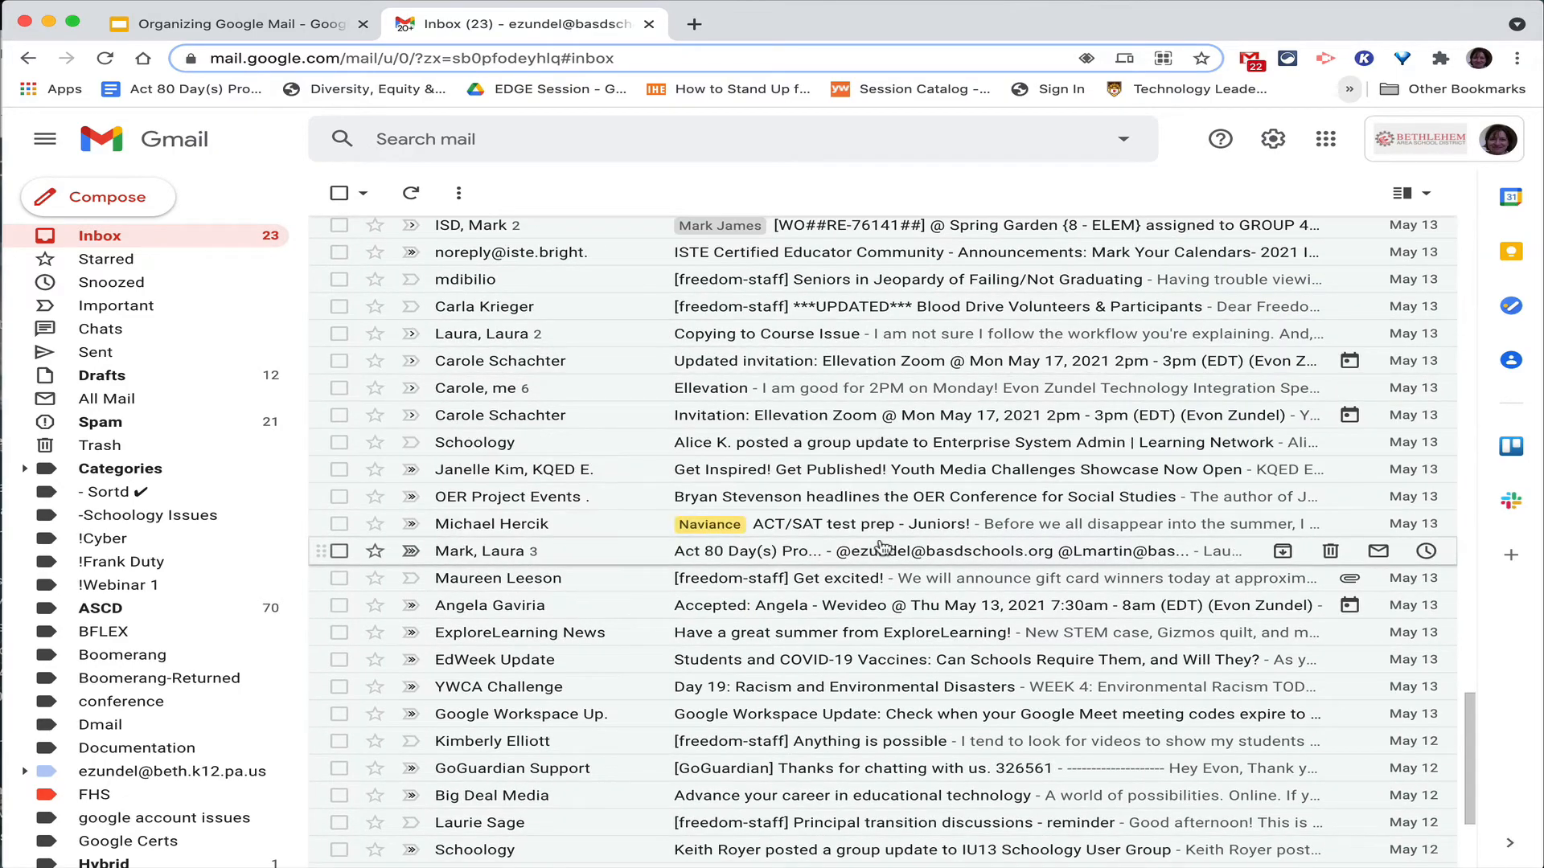
scroll(883, 547, "down", 3)
scroll(882, 546, "up", 15)
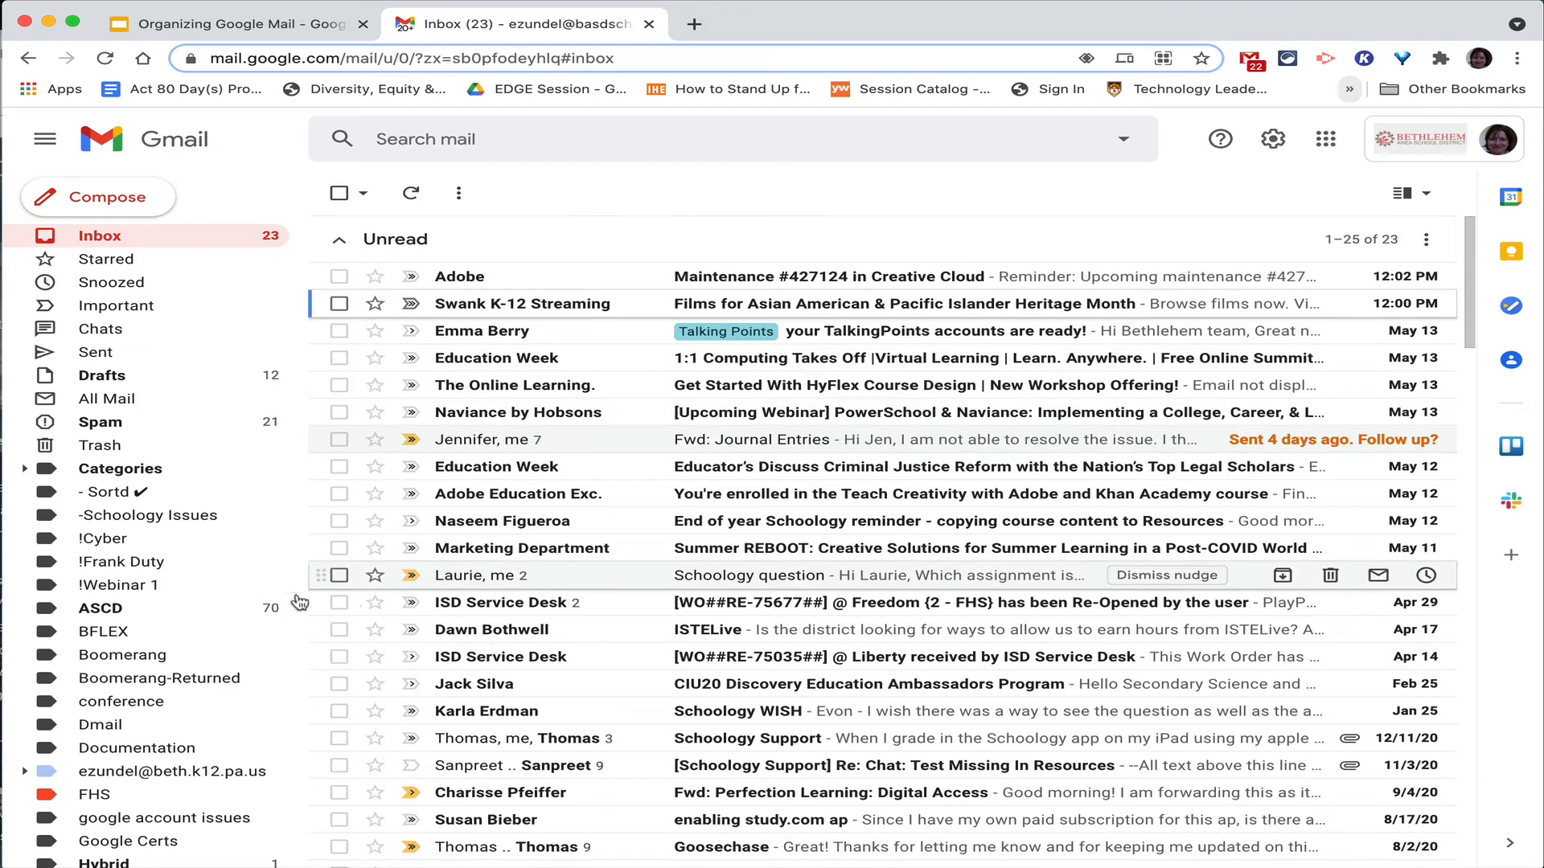
left_click(234, 752)
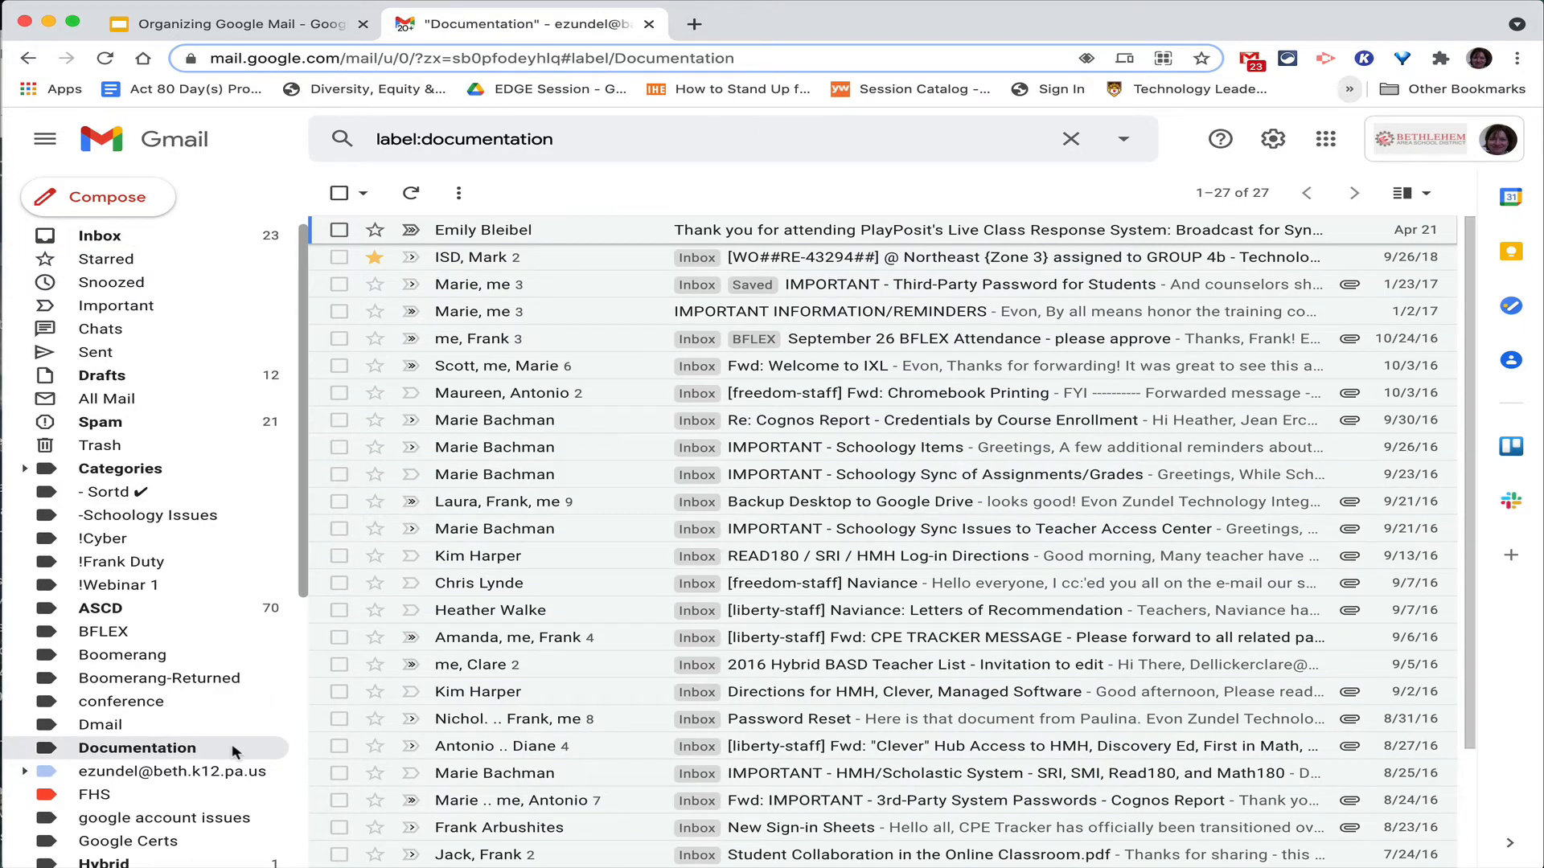
left_click(125, 237)
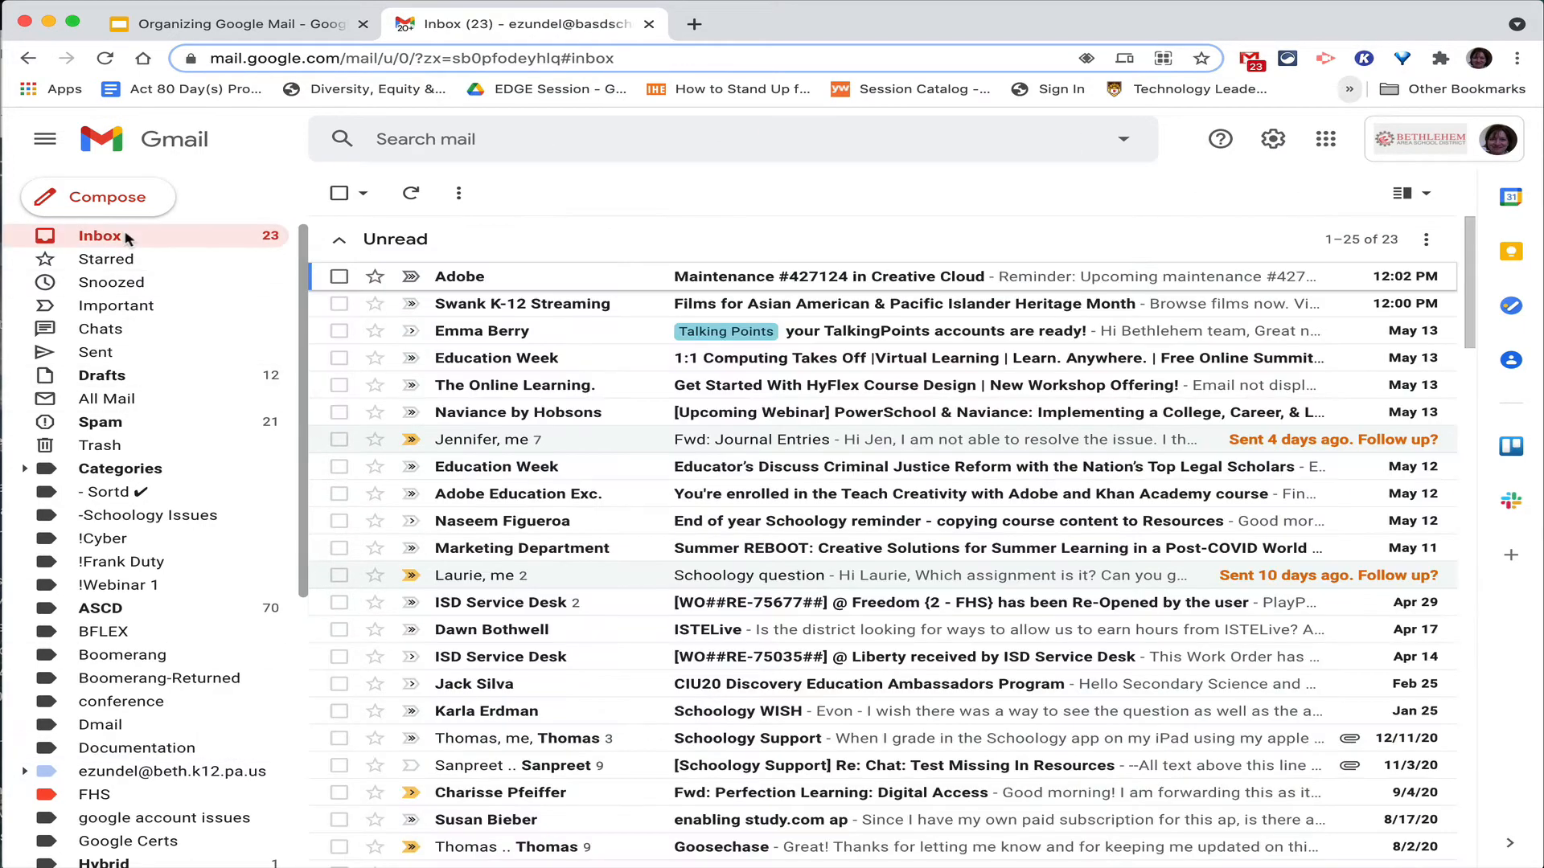
left_click(1118, 146)
left_click(1119, 146)
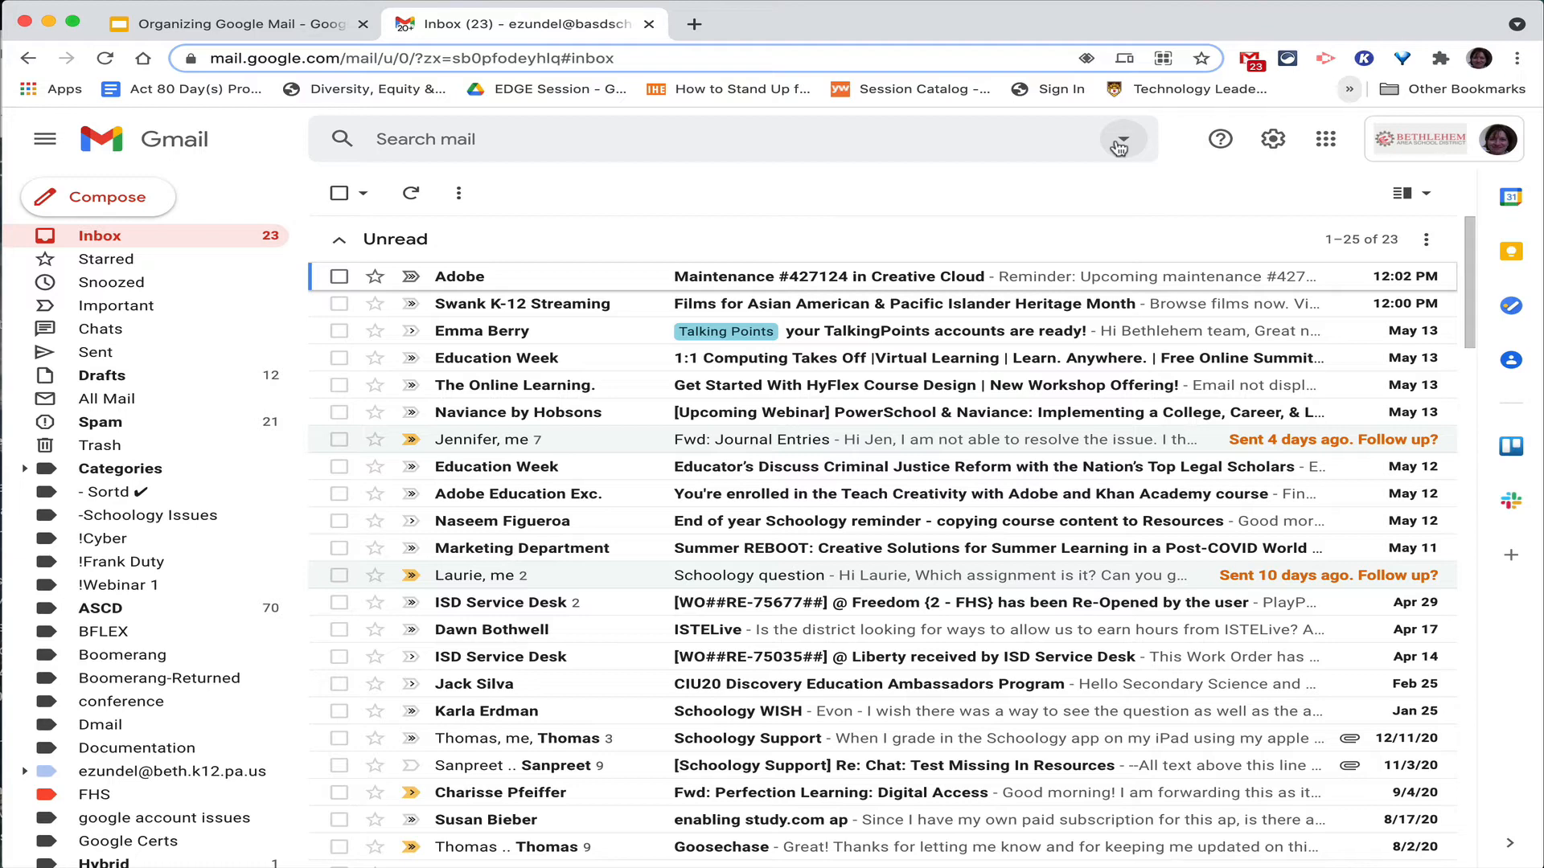
left_click(1120, 145)
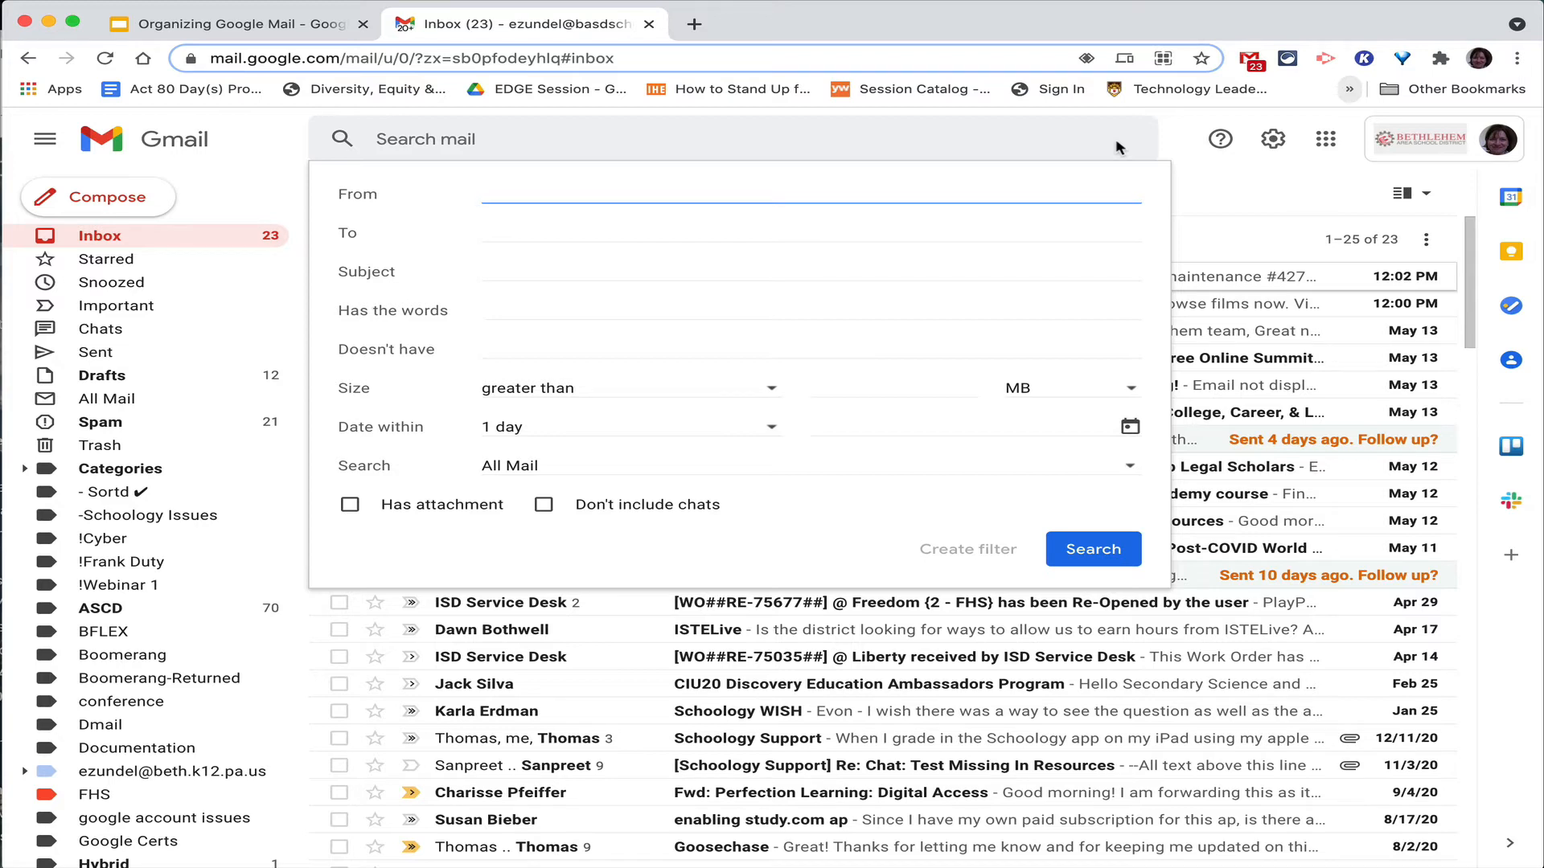
type("*@lehigh")
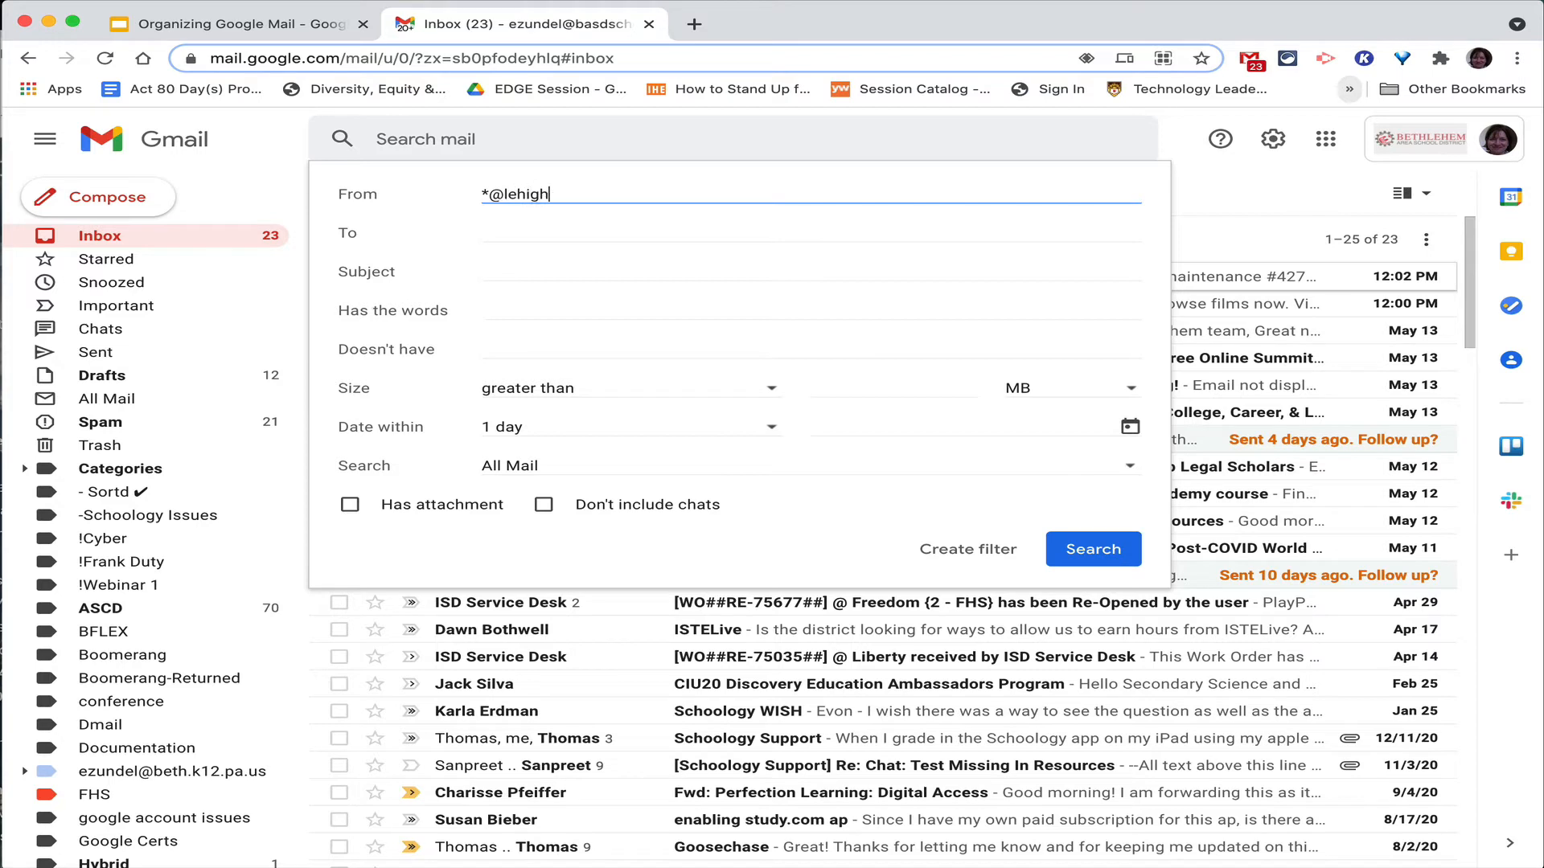
type(".edu")
left_click_drag(489, 195, 473, 201)
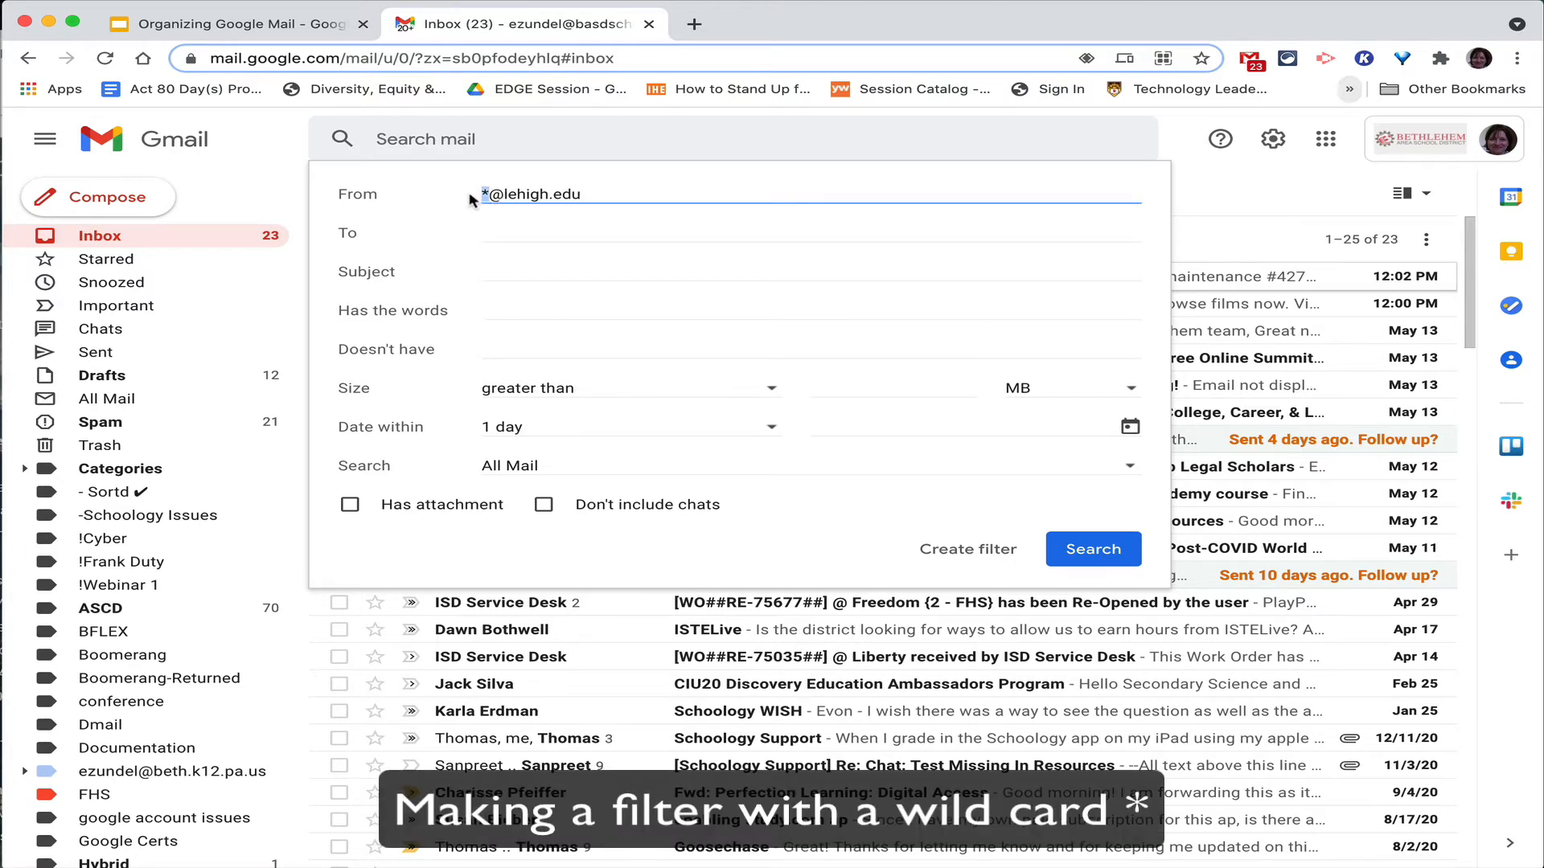
left_click(1117, 547)
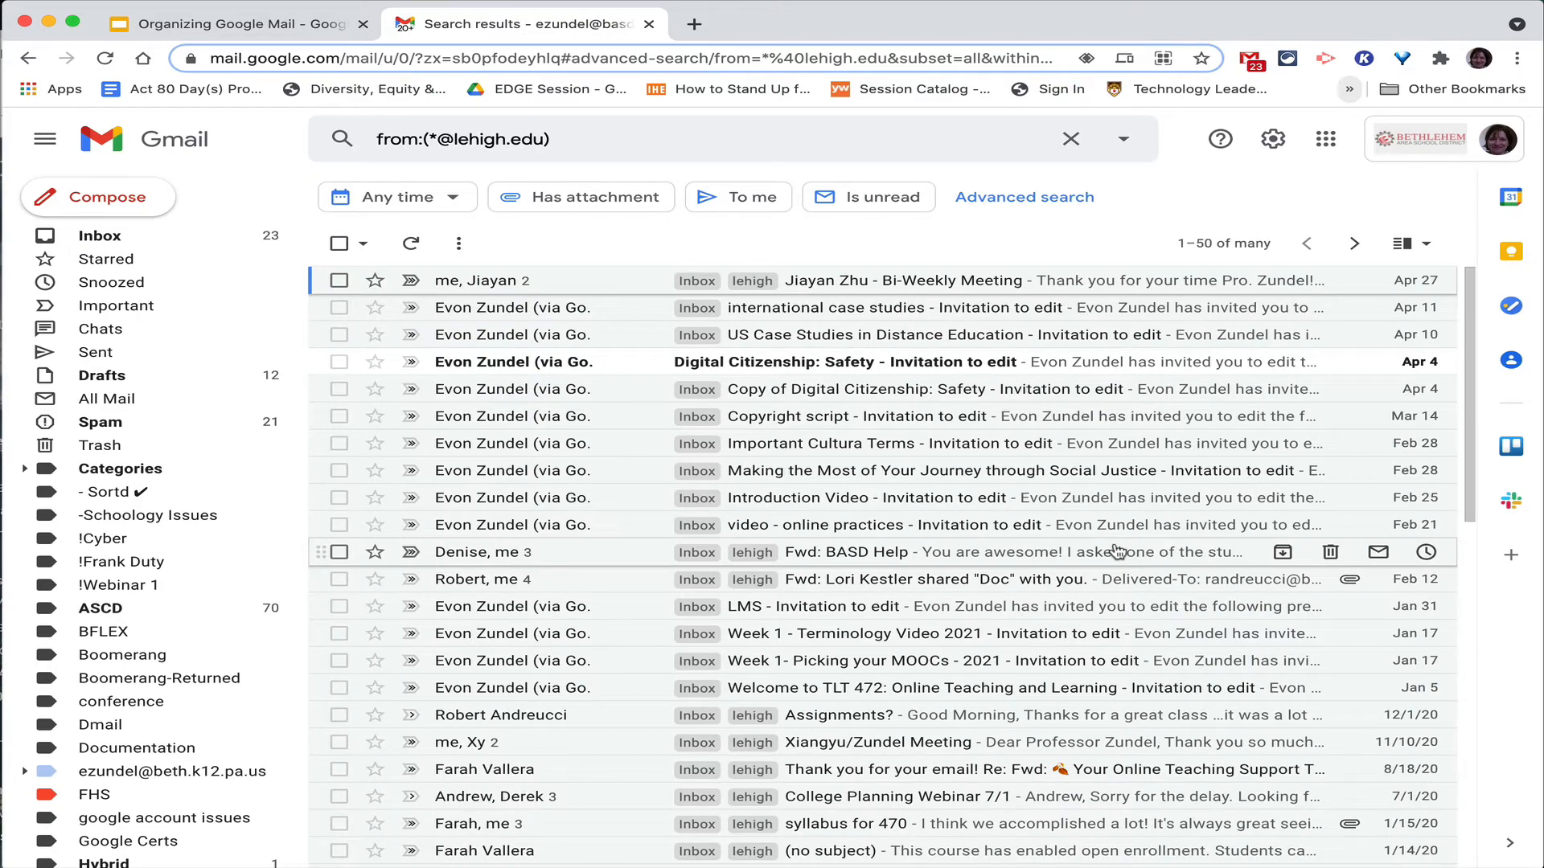
scroll(900, 450, "down", 10)
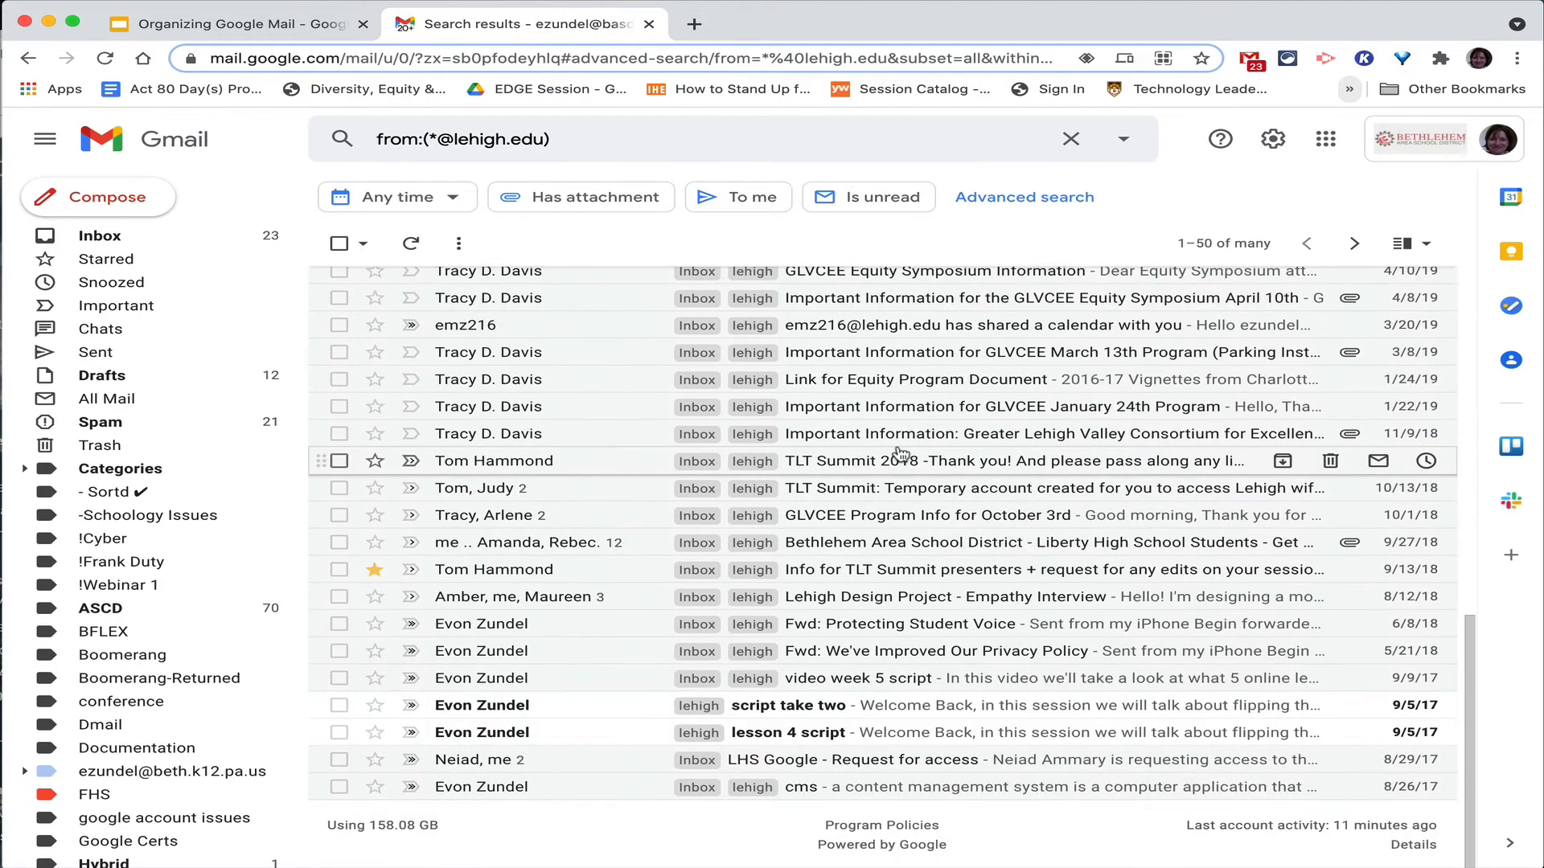
scroll(901, 454, "up", 10)
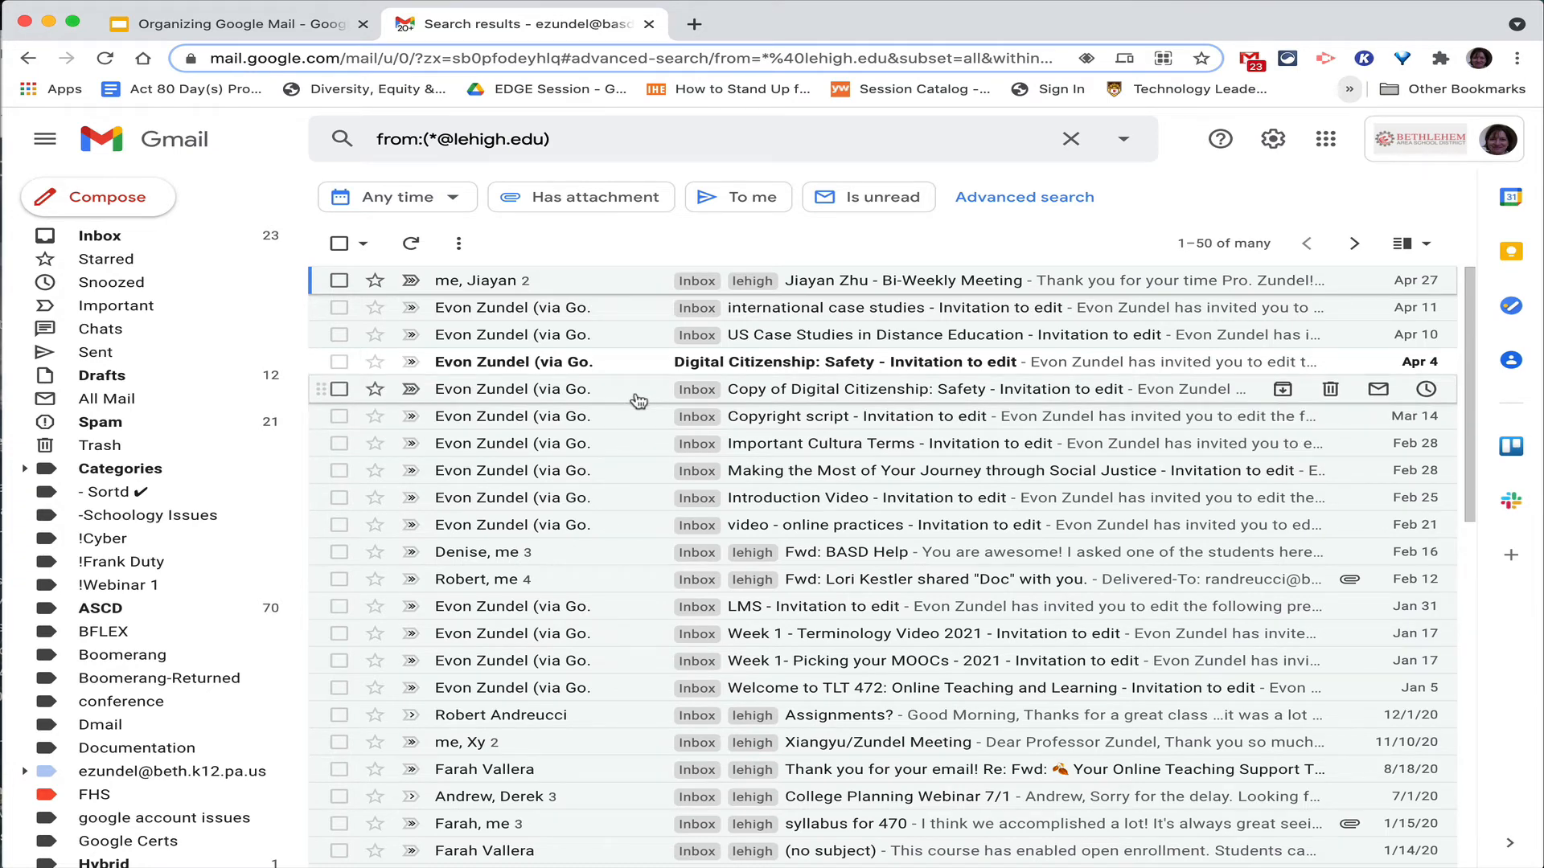
left_click(1118, 149)
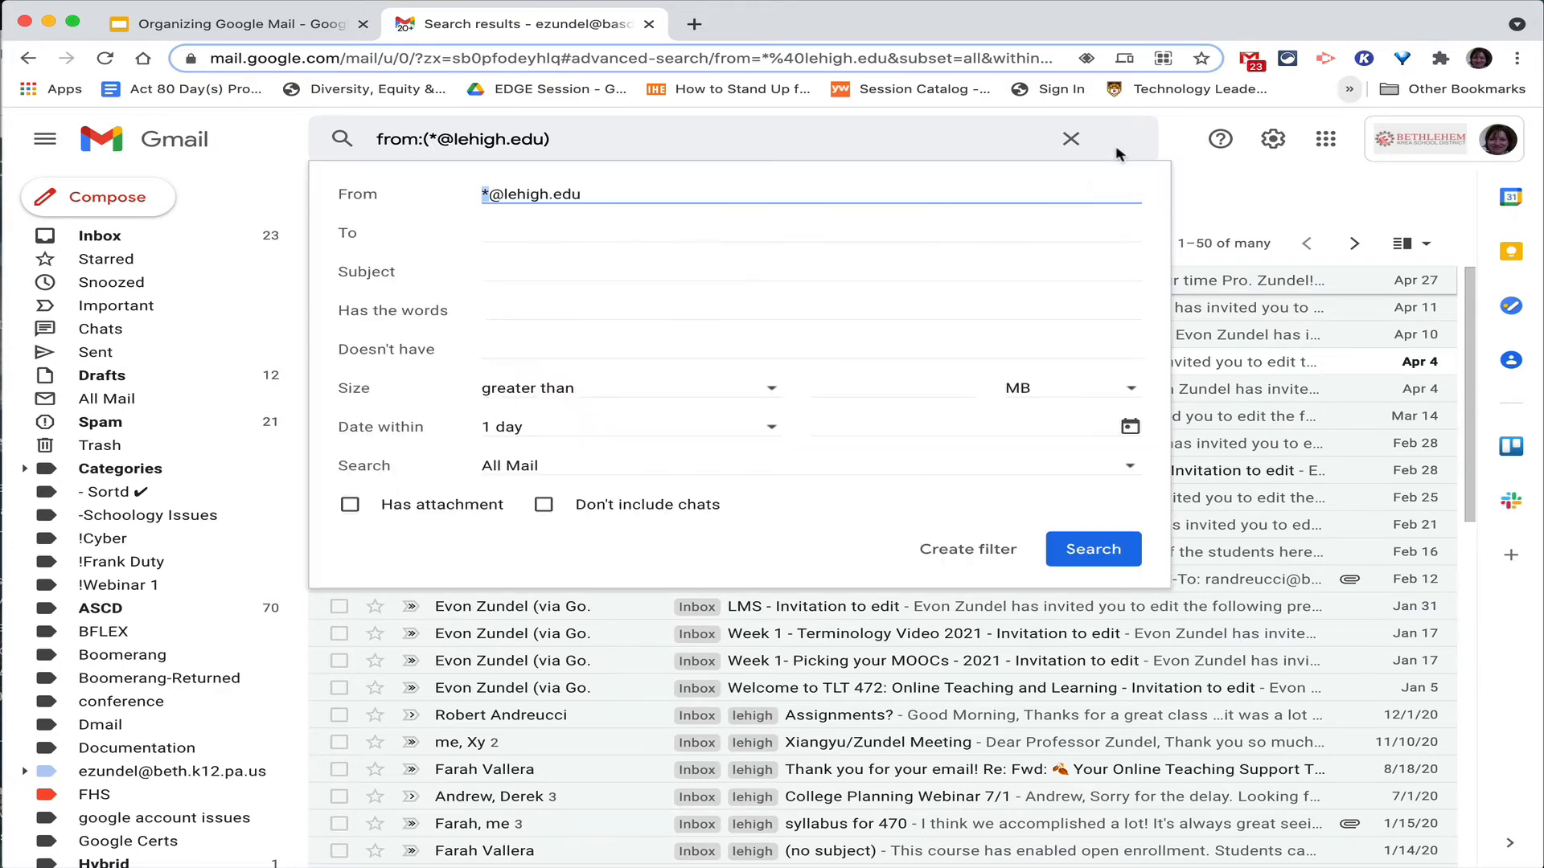
left_click(971, 559)
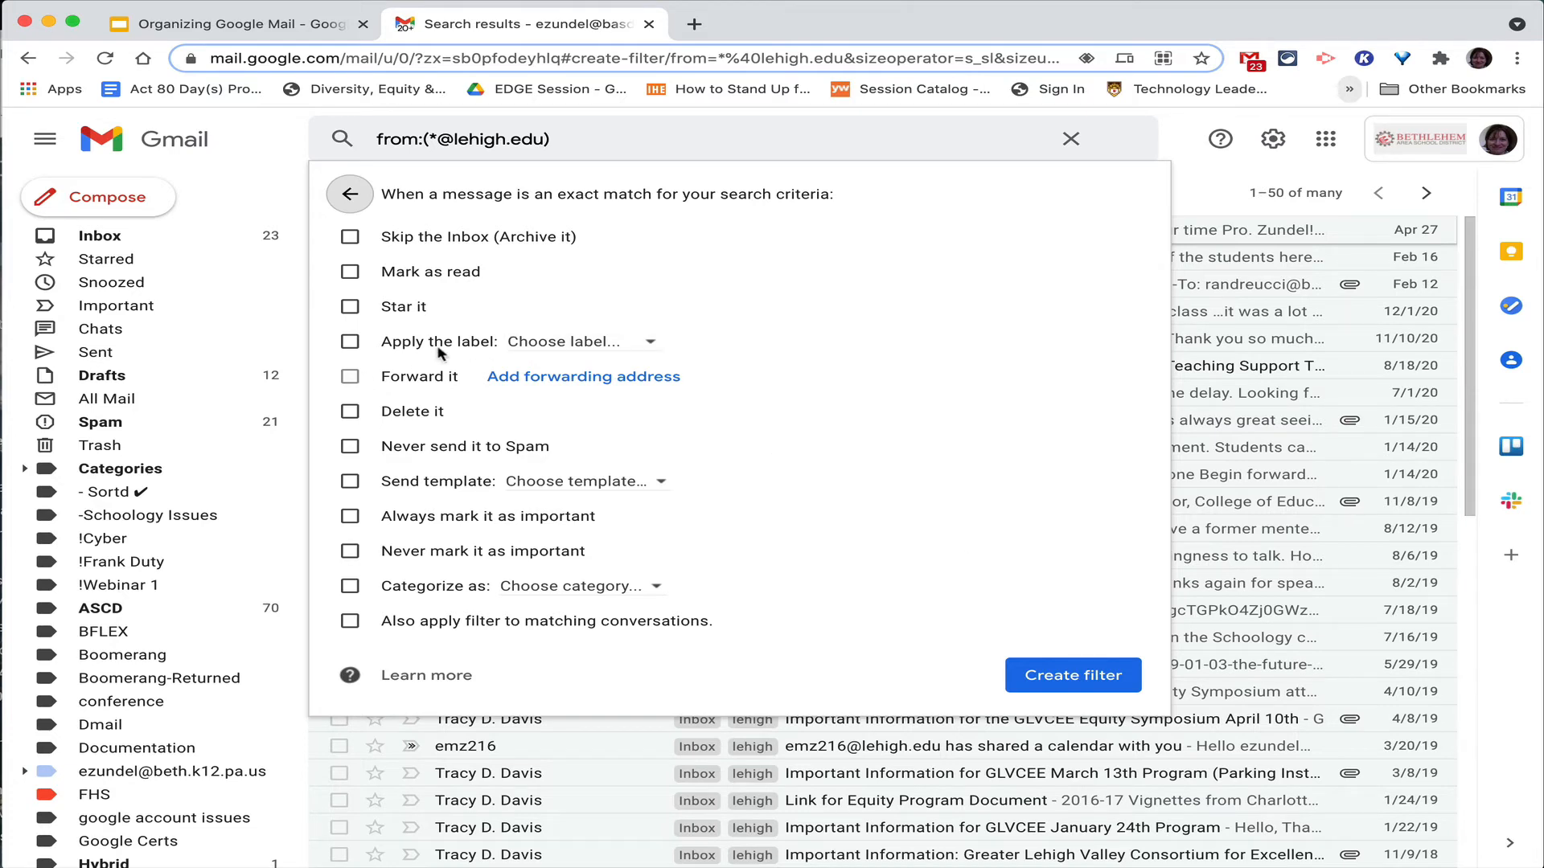
left_click(349, 341)
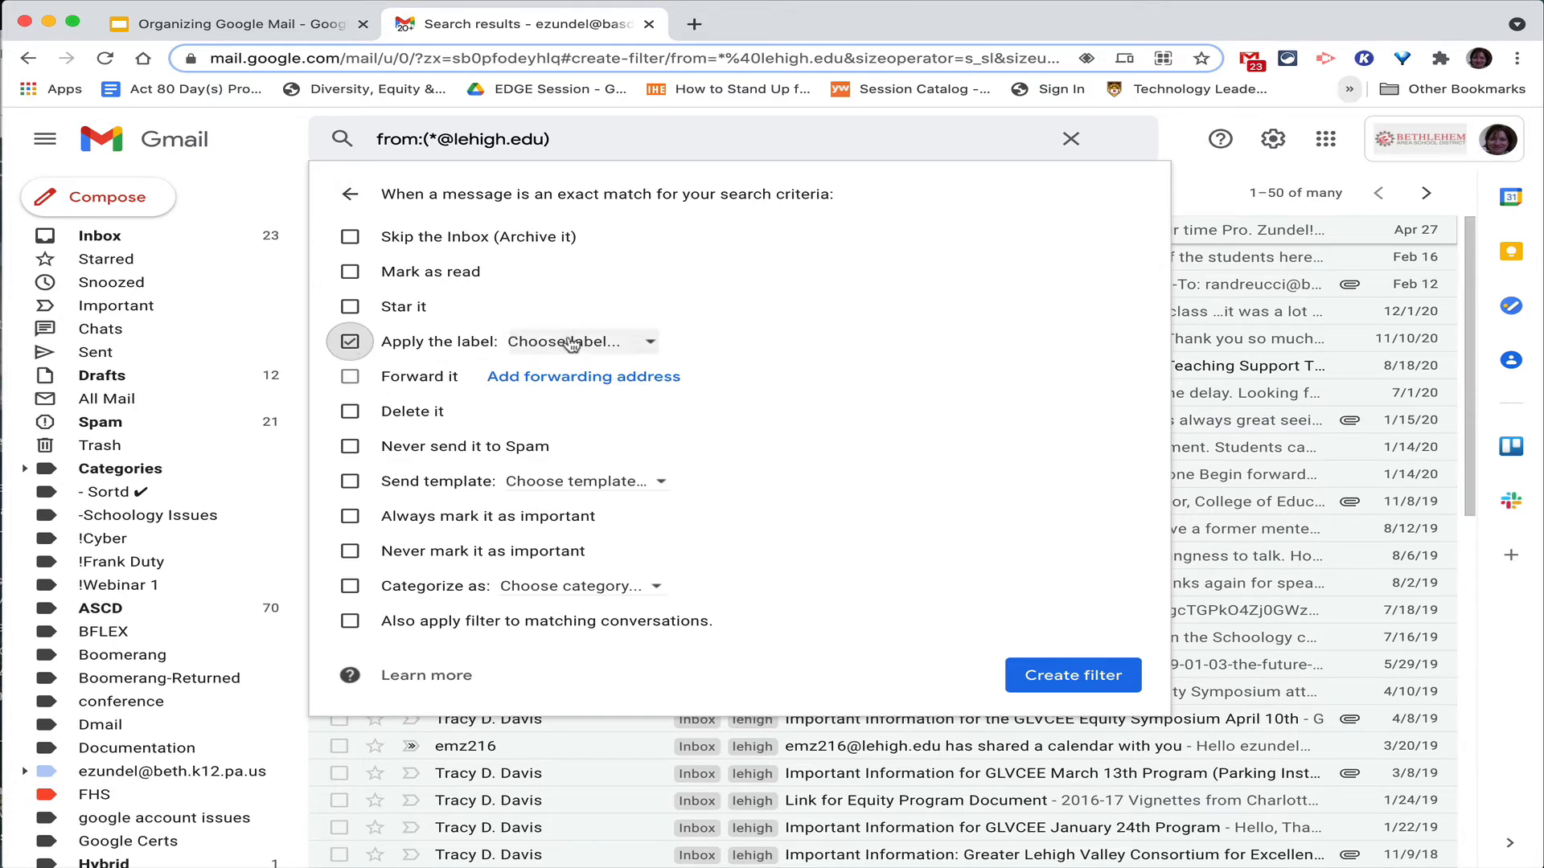
left_click(350, 342)
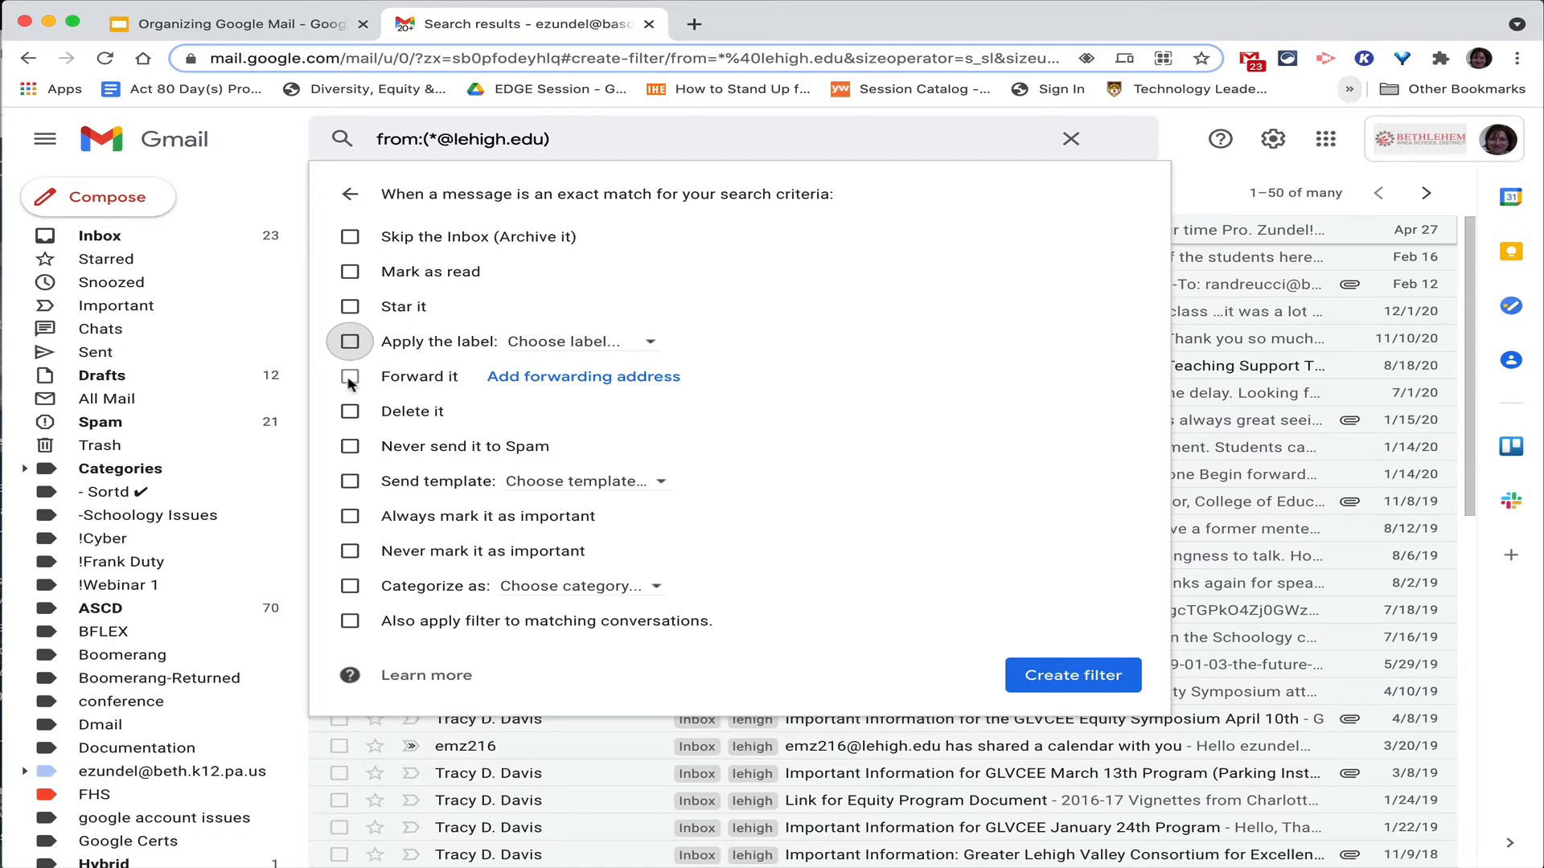
left_click(613, 377)
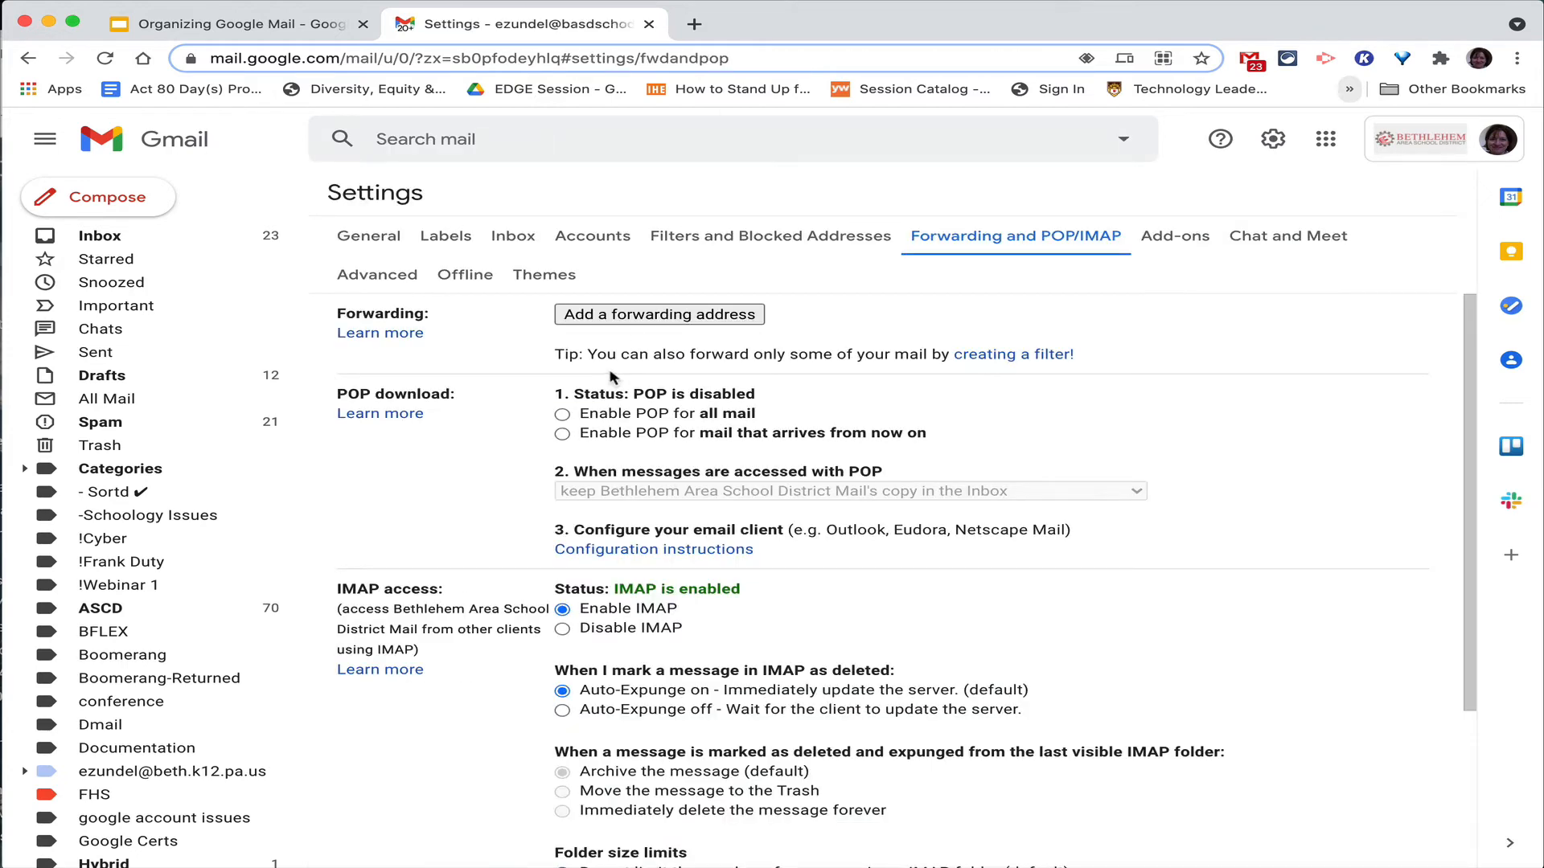
Add a personal Gmail address as a forwarding address and acknowledge the confirmation-code notice.
left_click(640, 320)
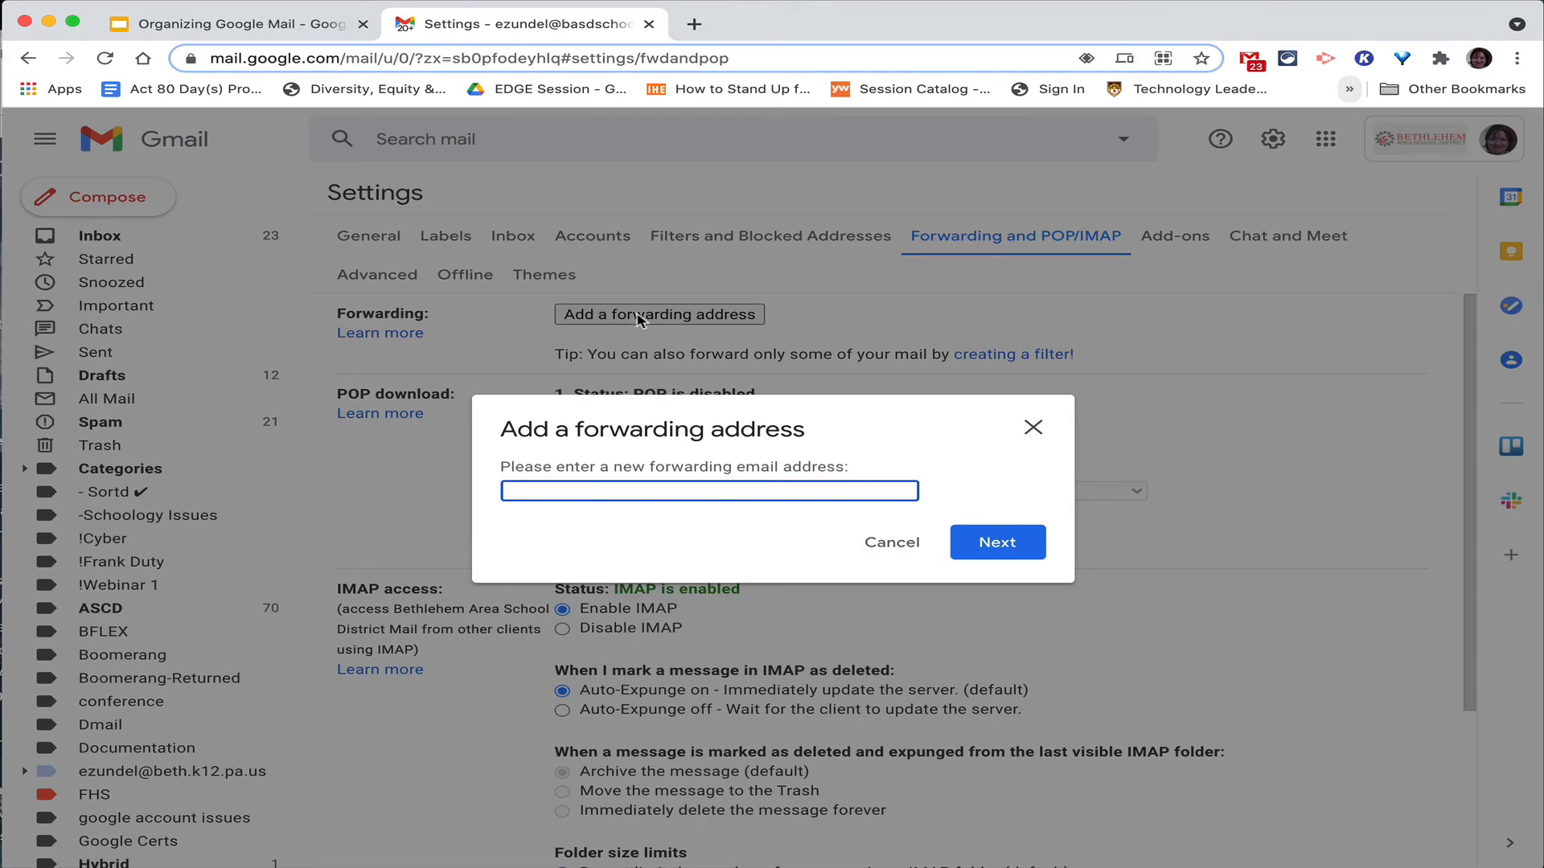
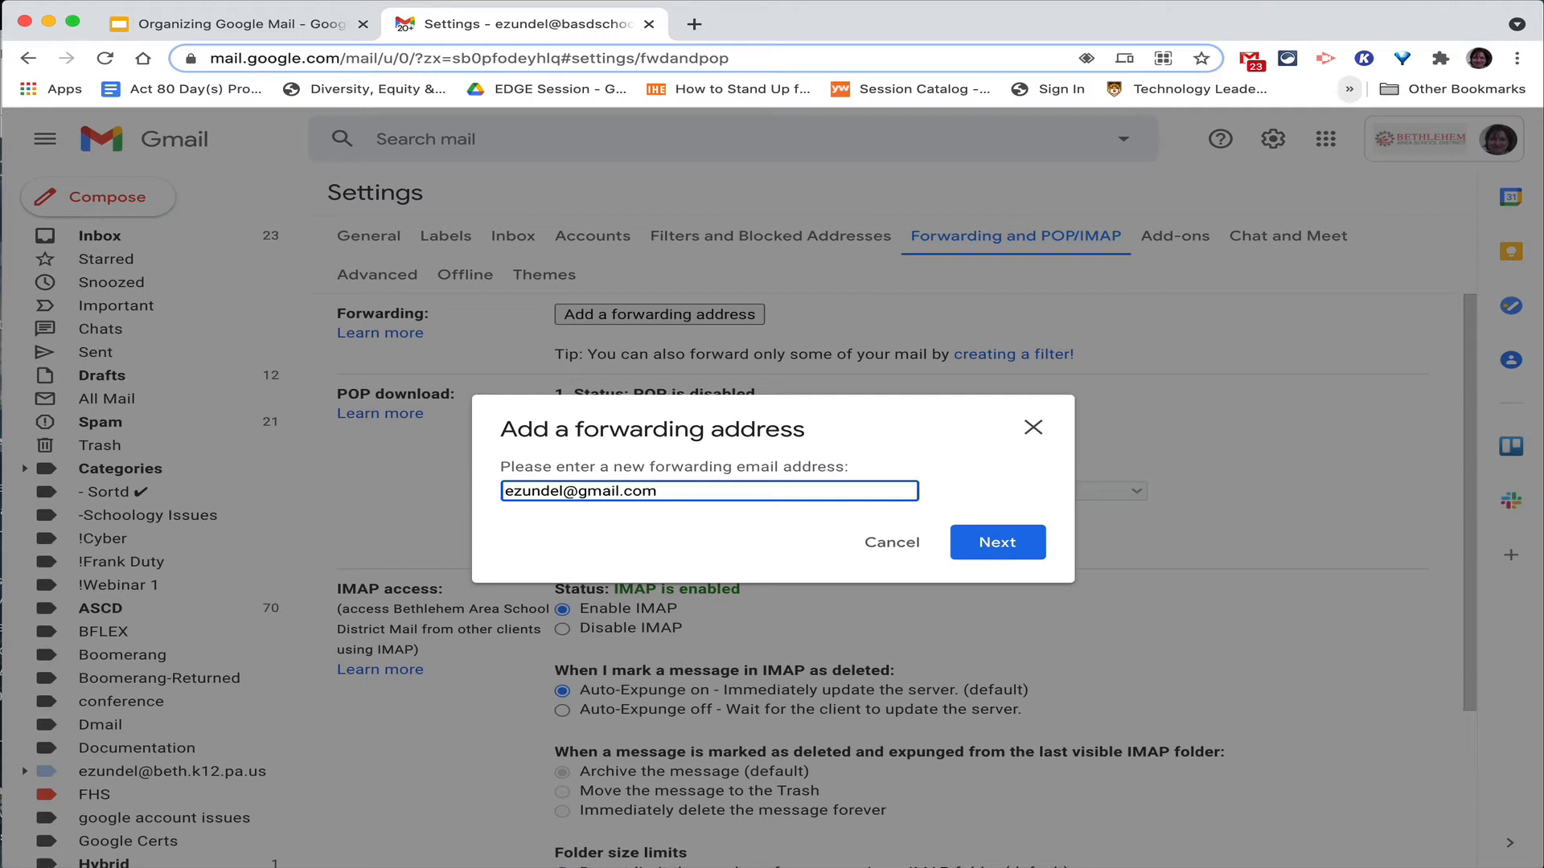
left_click(976, 543)
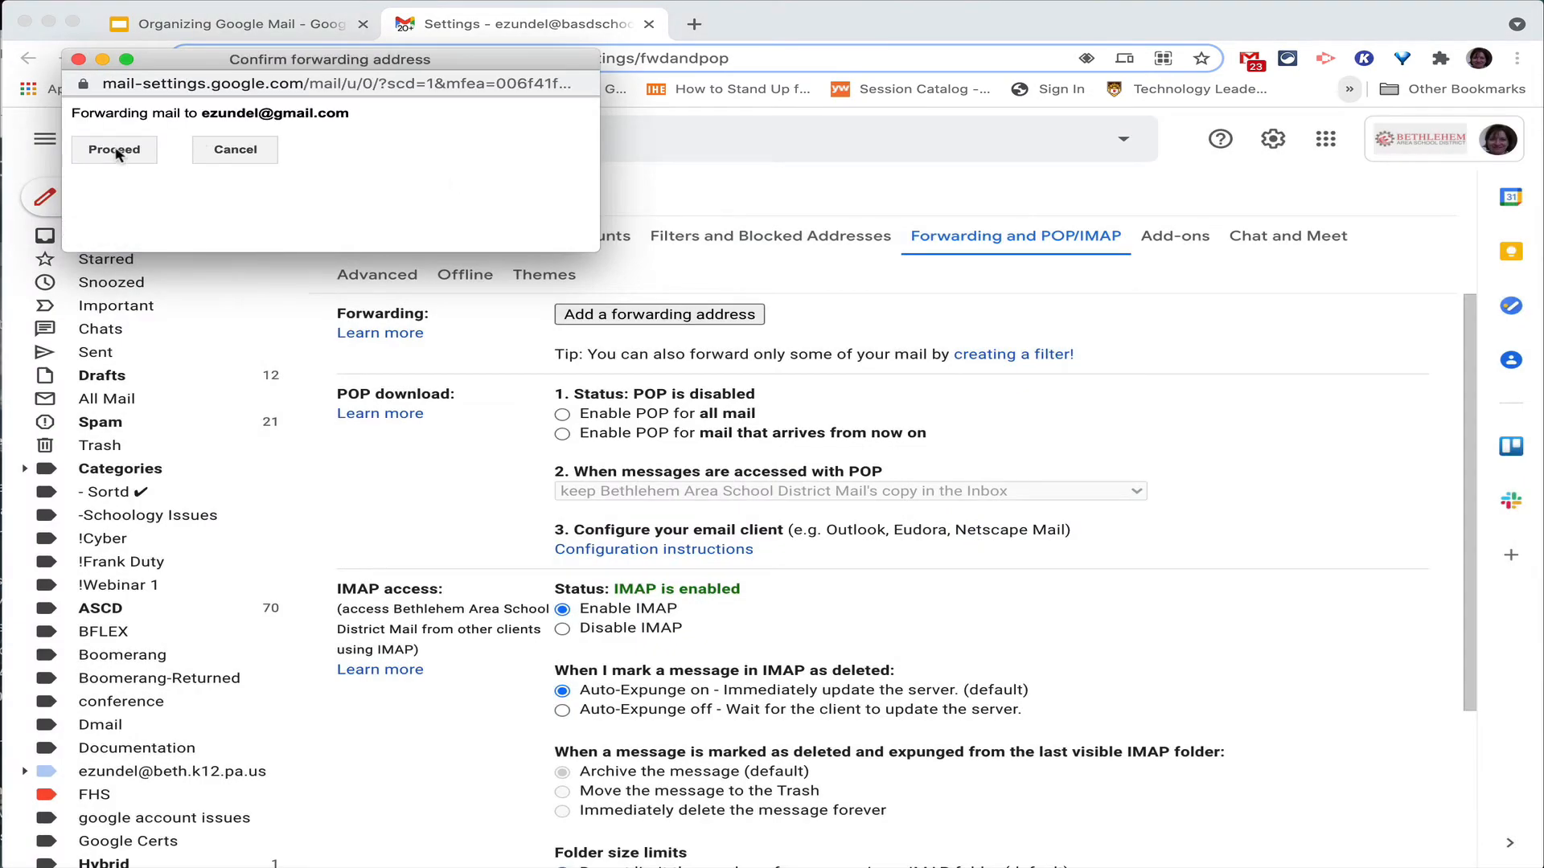
left_click(115, 151)
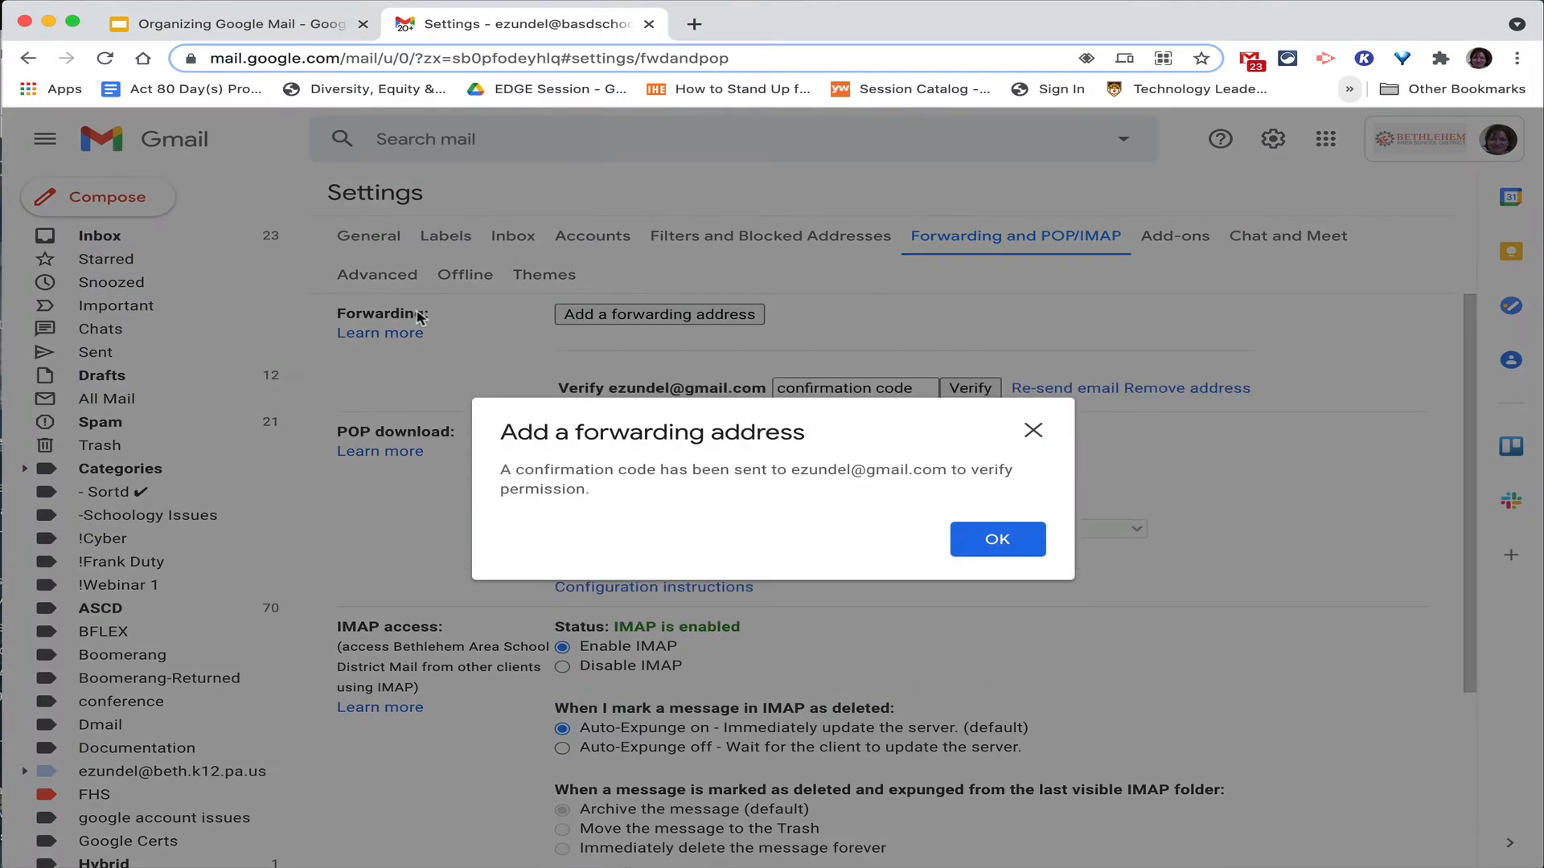
left_click(997, 544)
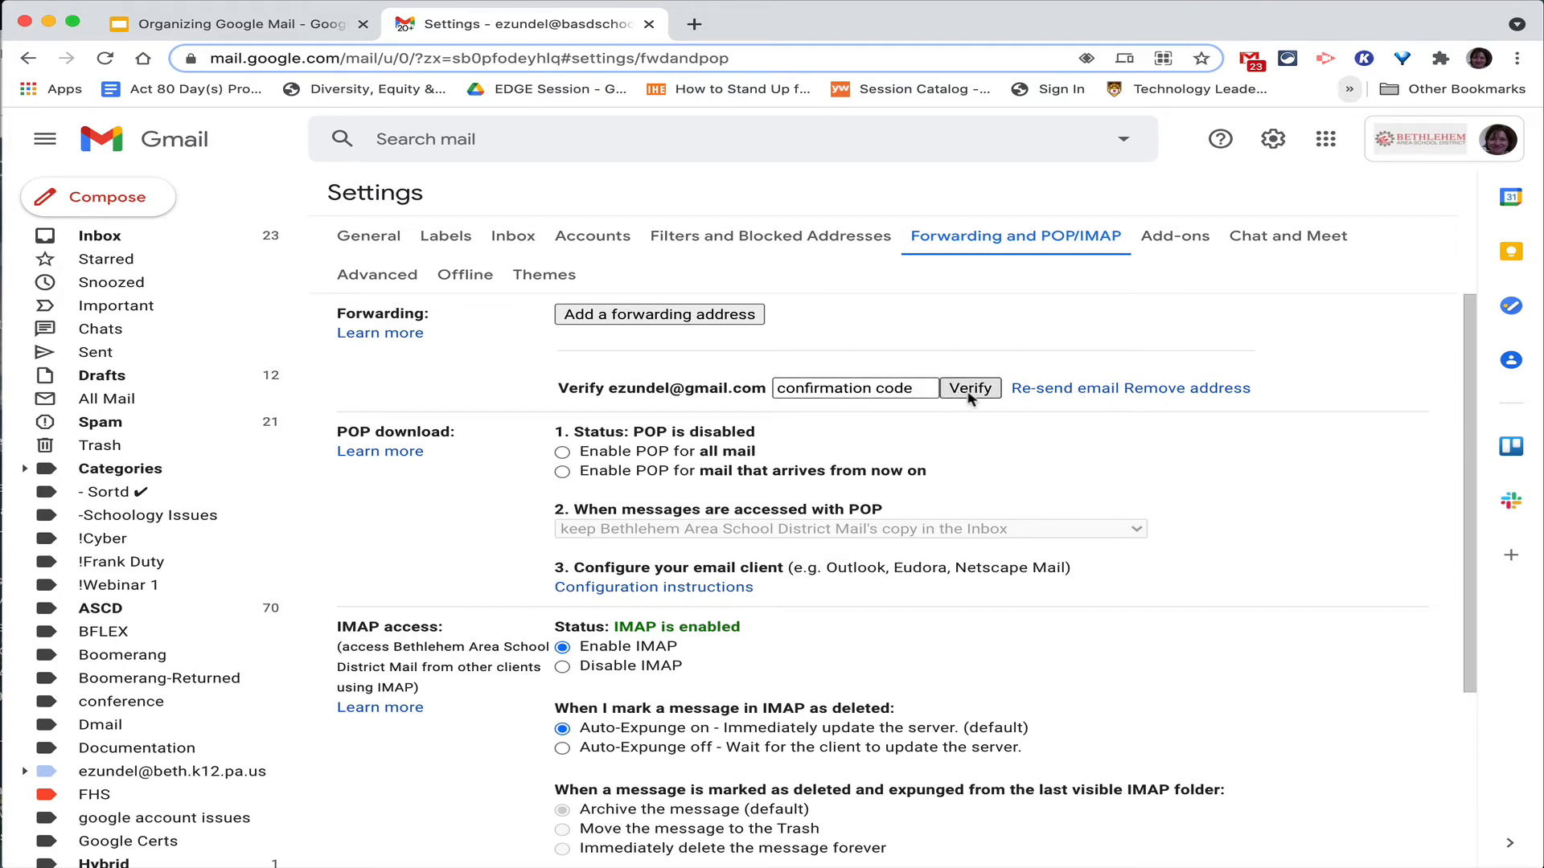
Reopen the lehigh.edu filter, tick applying it to matching conversations, then clear the search.
left_click(28, 59)
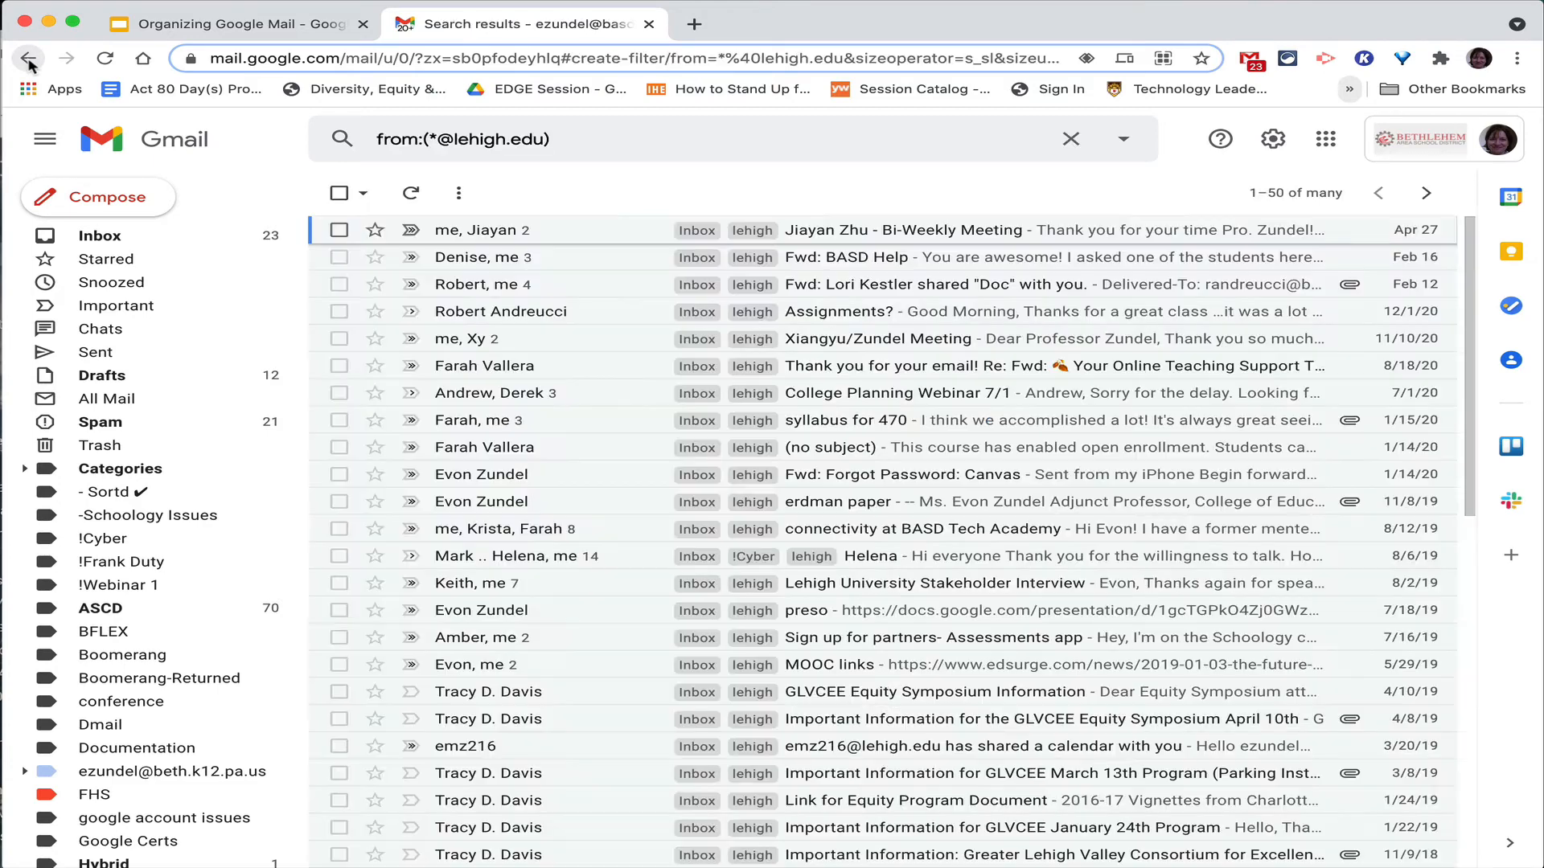
left_click(1123, 141)
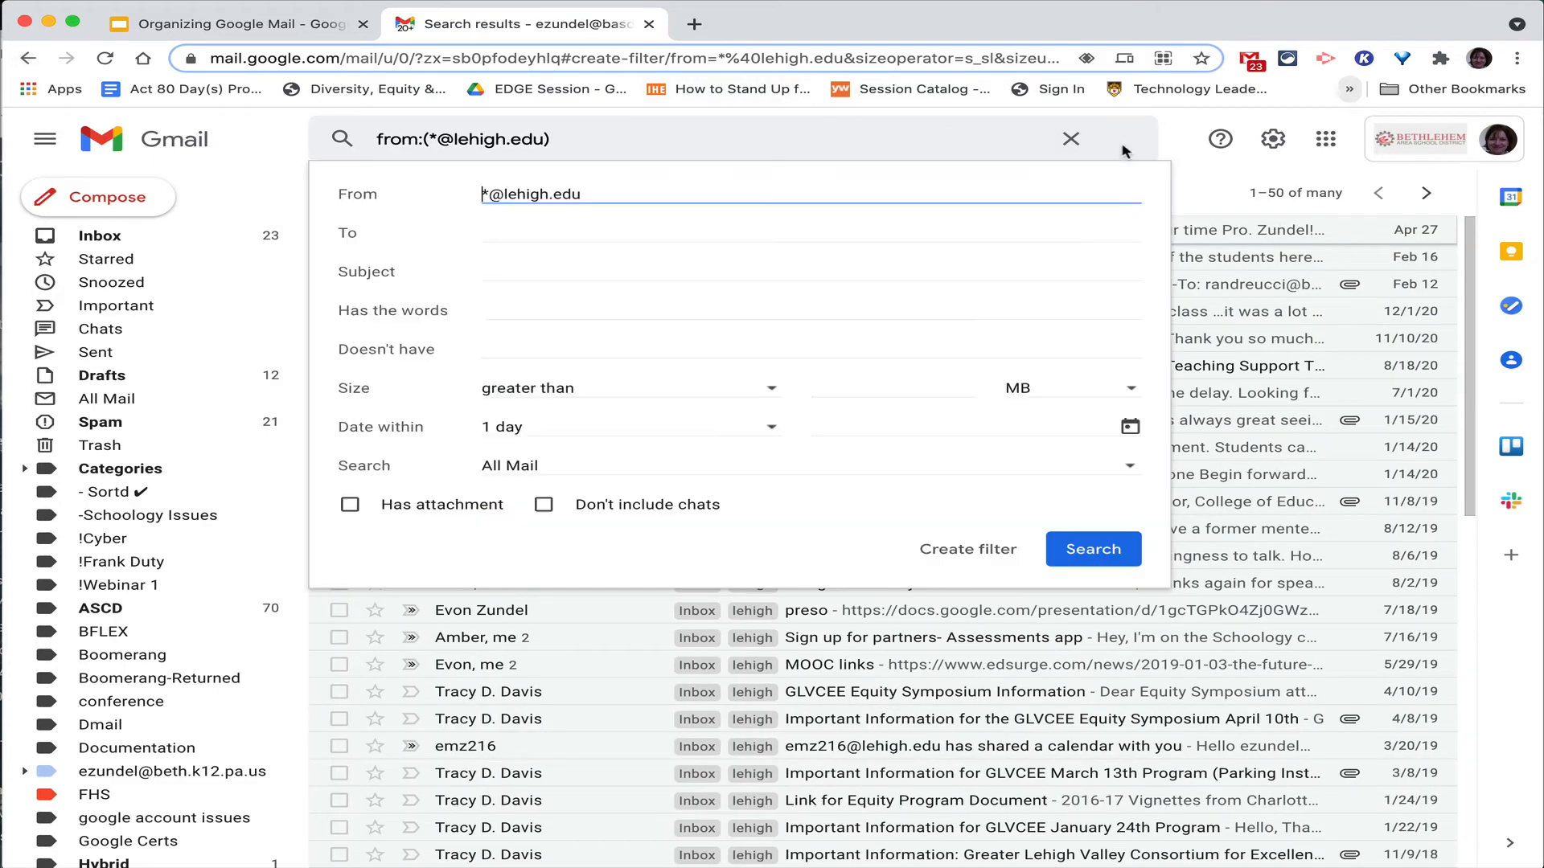
left_click(971, 549)
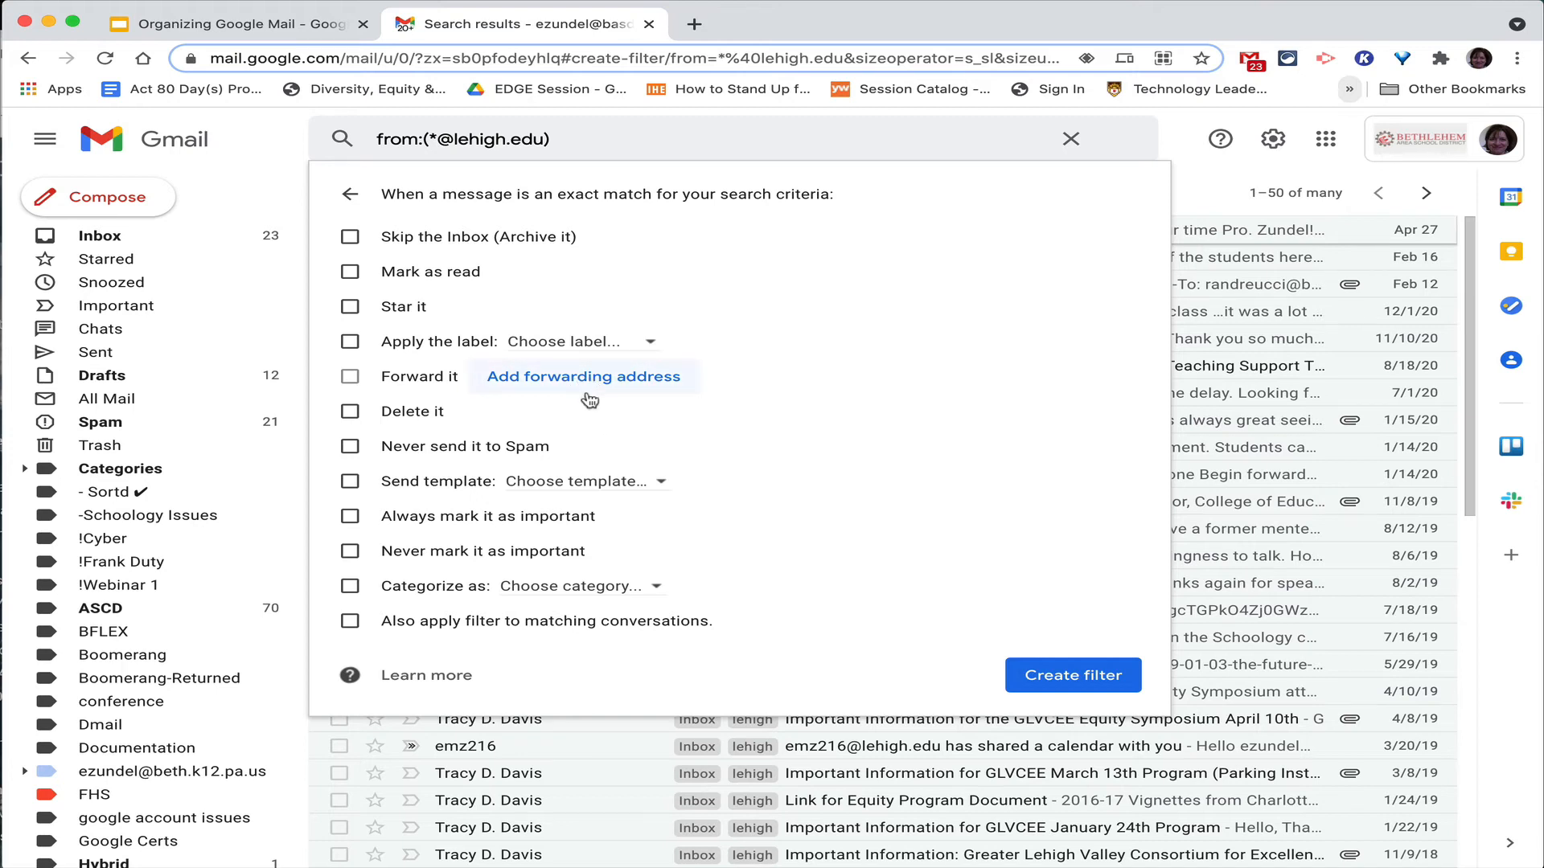
left_click(350, 624)
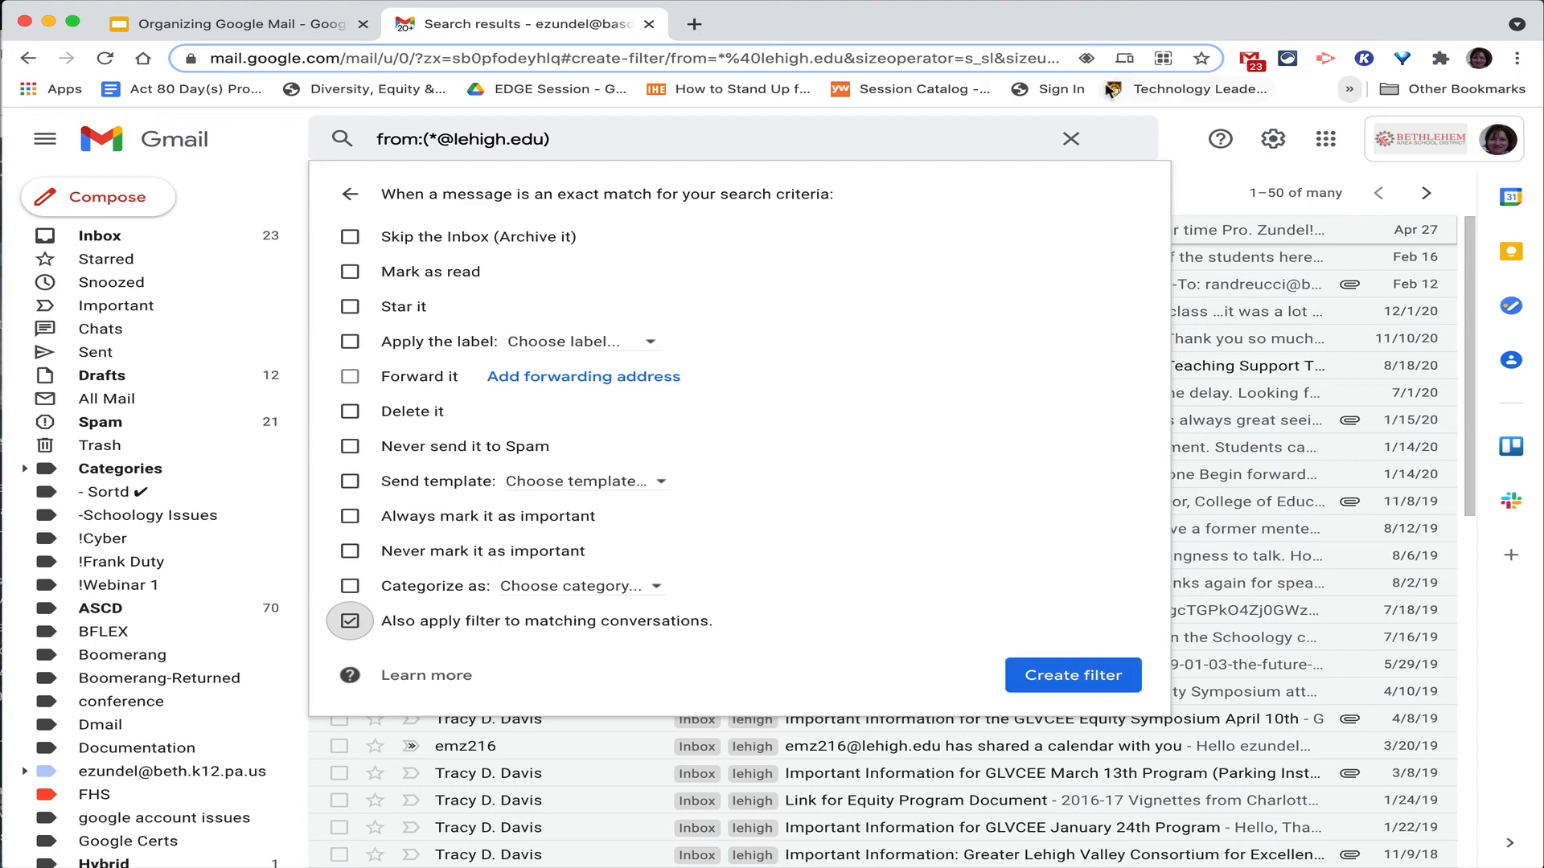
left_click(1072, 139)
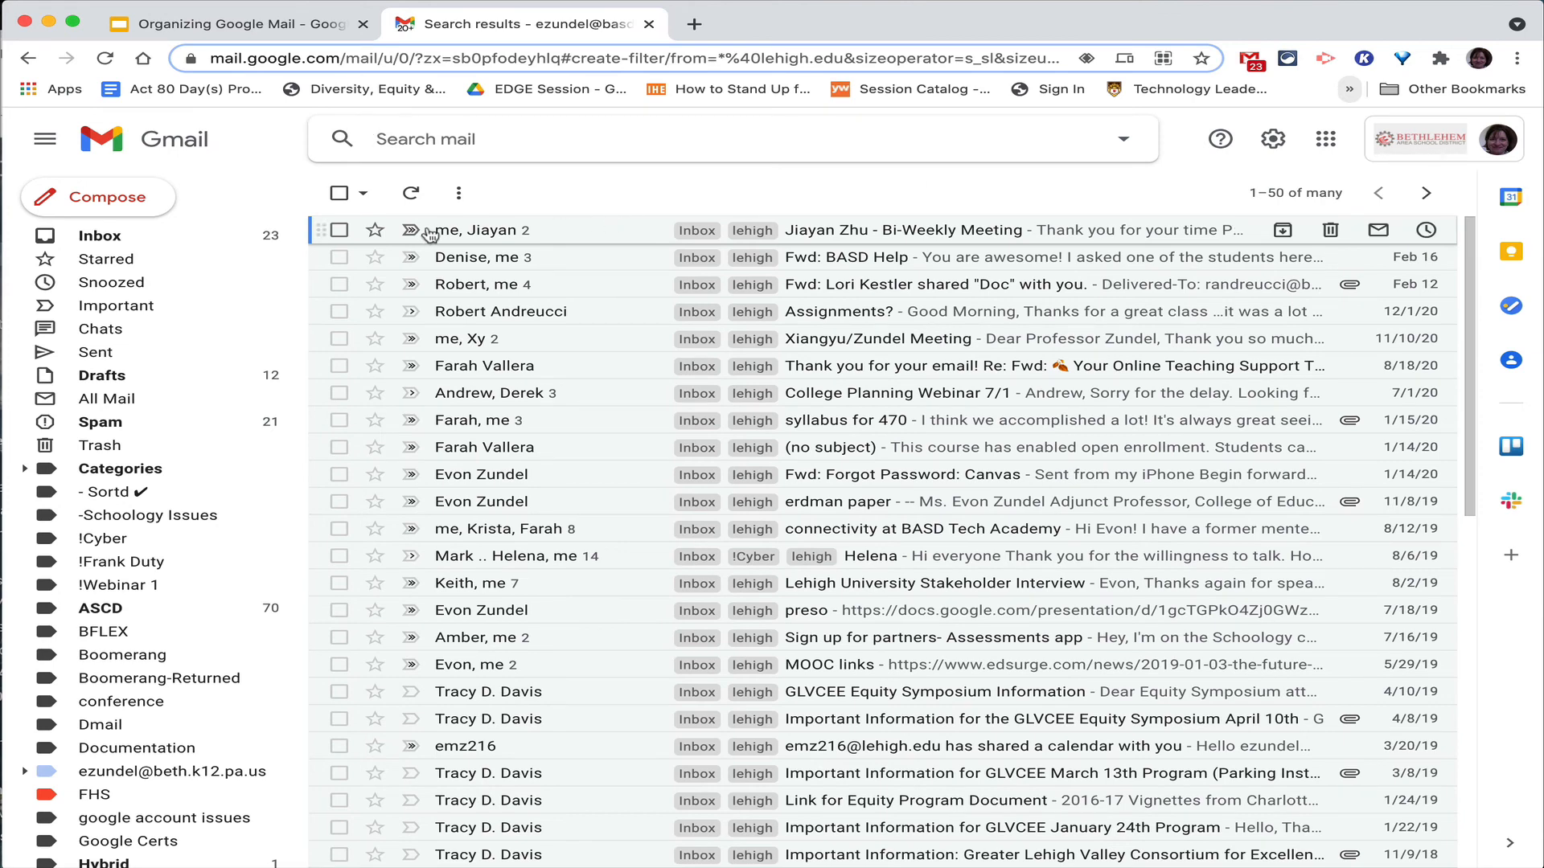
Check the select-all box to select all 50 lehigh.edu conversations on the page.
left_click(341, 234)
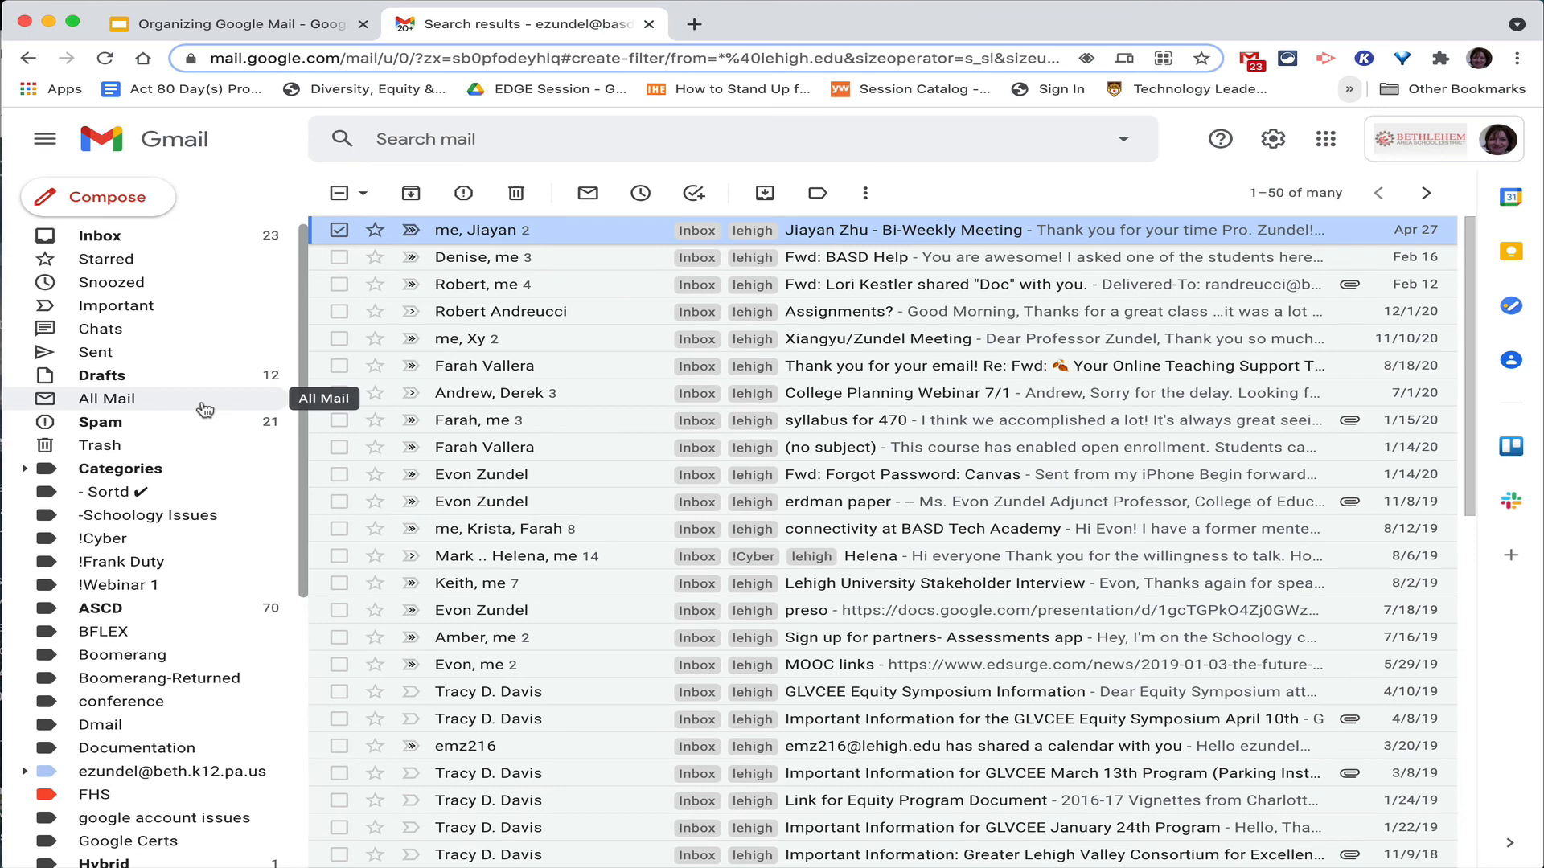
left_click(339, 196)
left_click(339, 196)
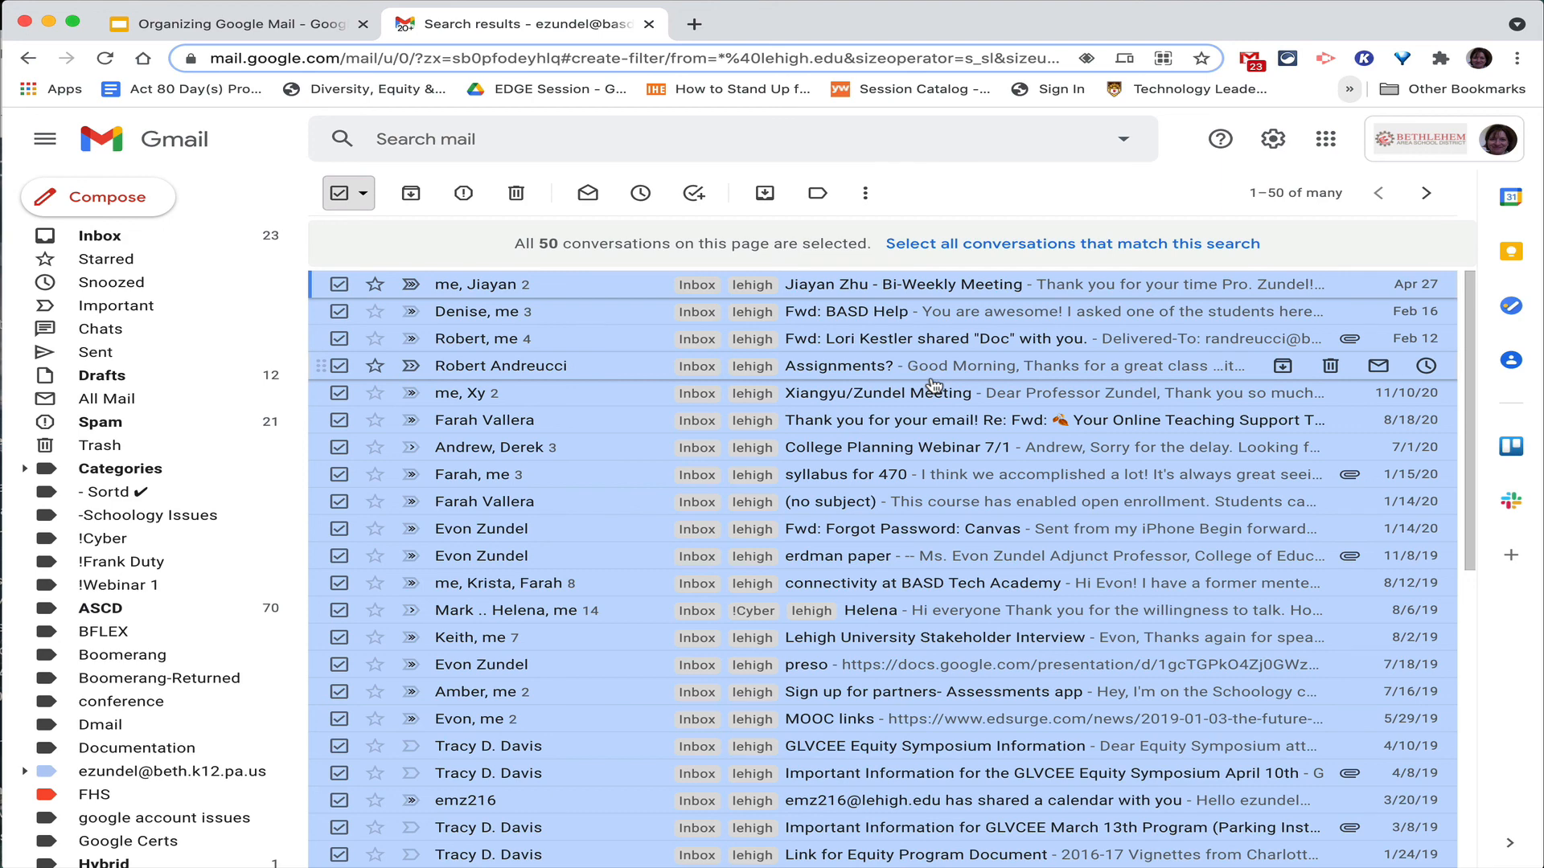
Open See all settings and look through the Labels tab.
left_click(1275, 148)
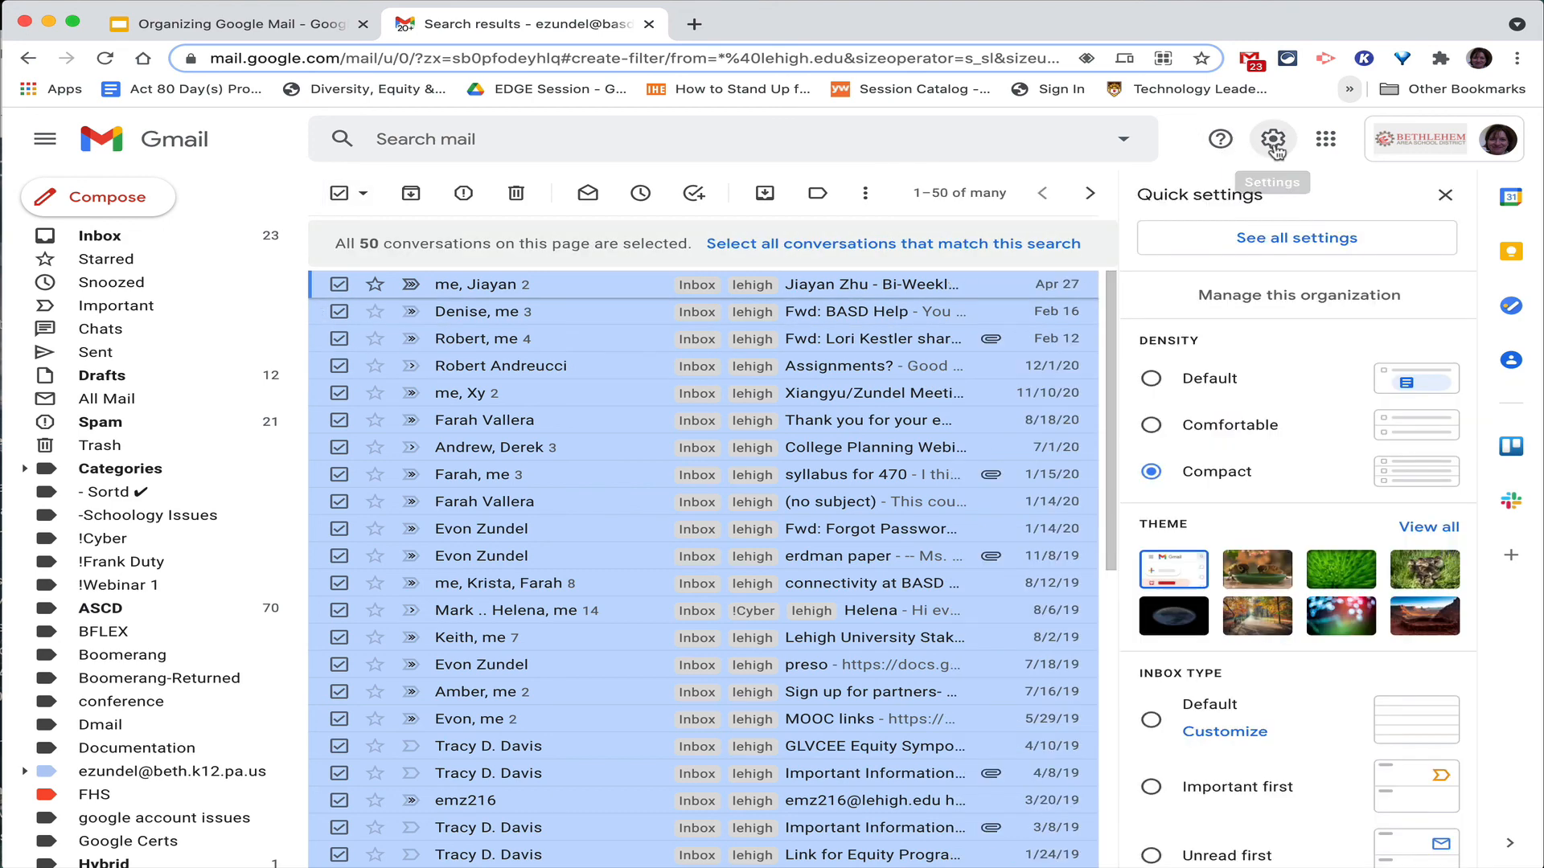
left_click(1272, 237)
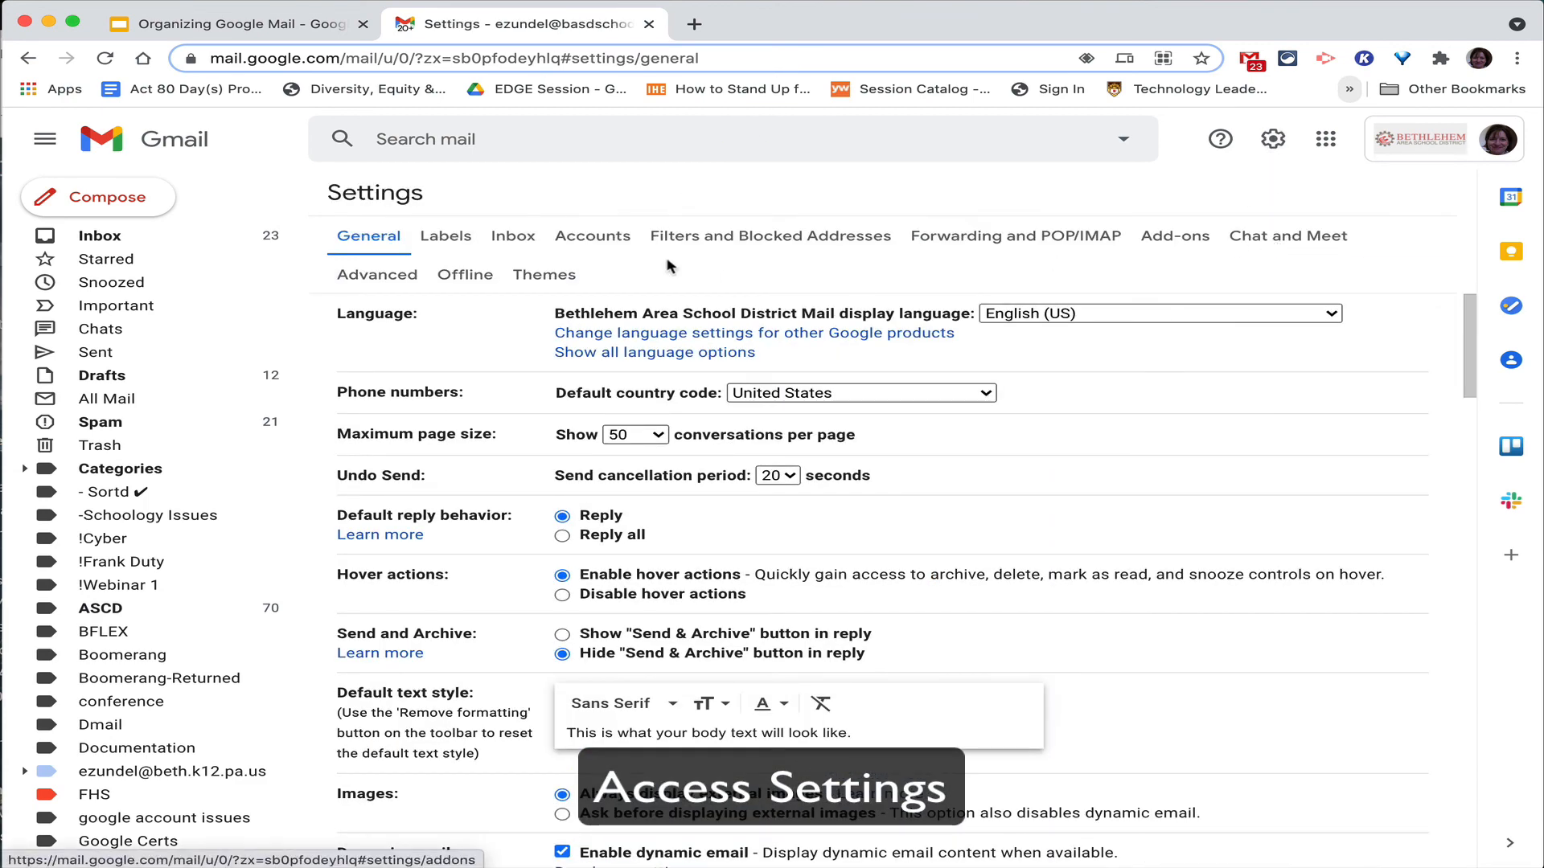
left_click(446, 236)
scroll(653, 452, "down", 2)
scroll(653, 453, "down", 4)
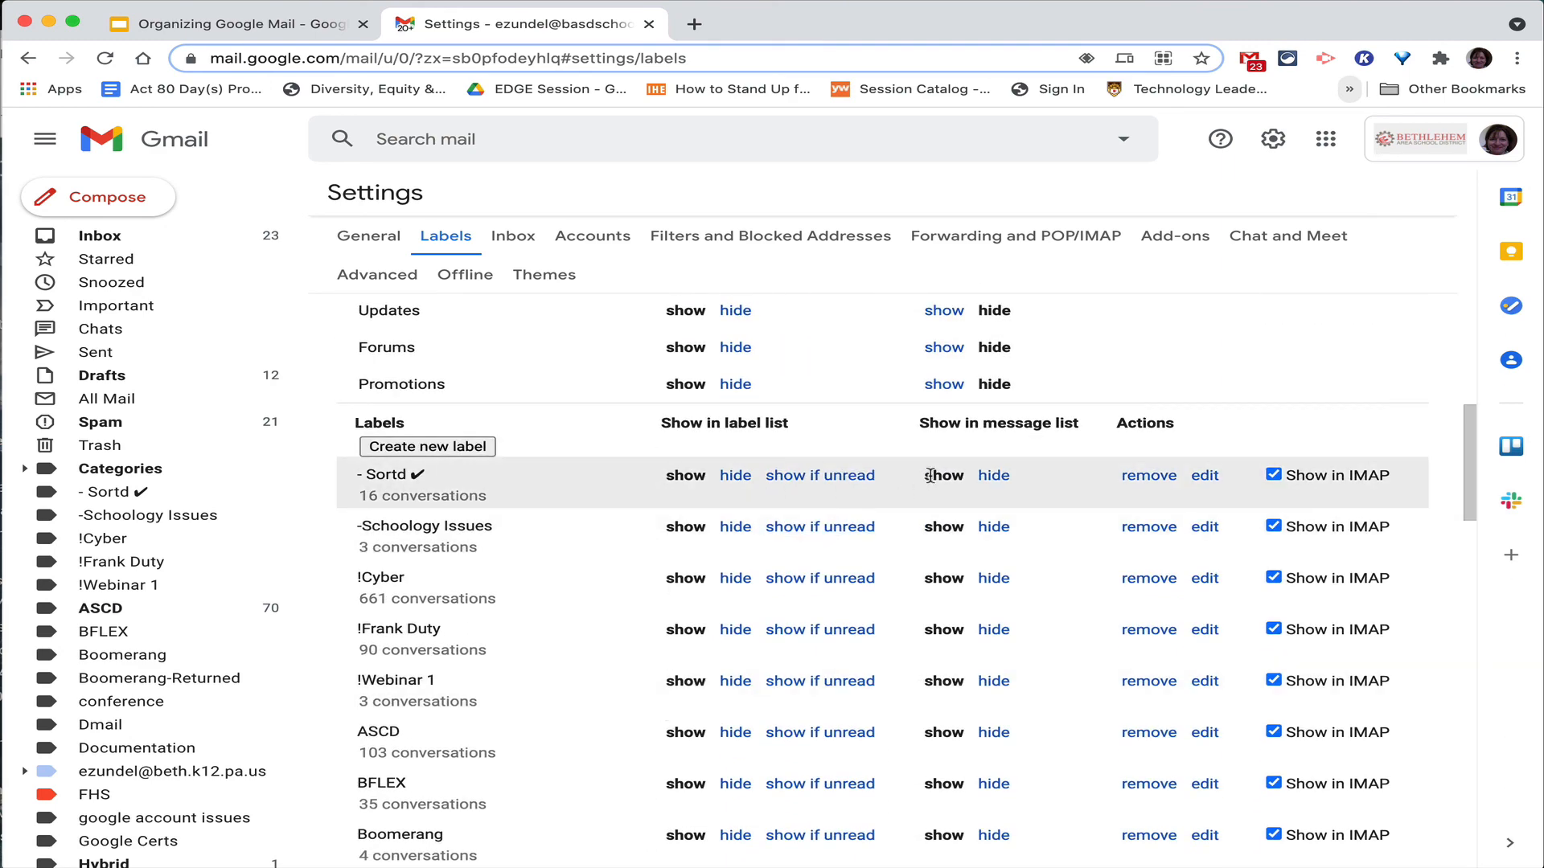
scroll(930, 476, "up", 6)
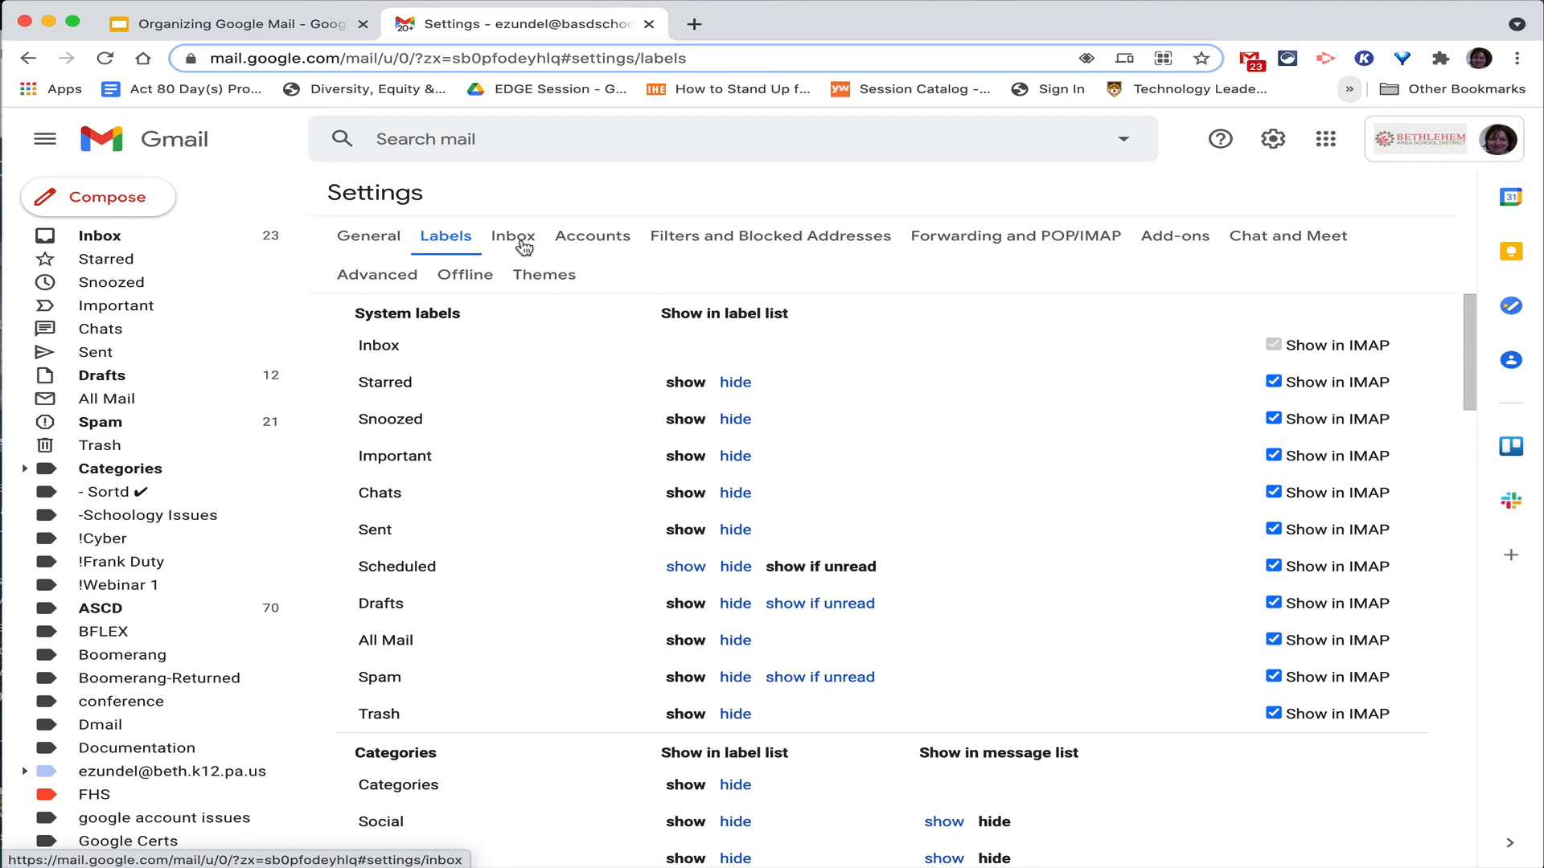
Review the existing filters on the Filters and Blocked Addresses tab.
left_click(765, 237)
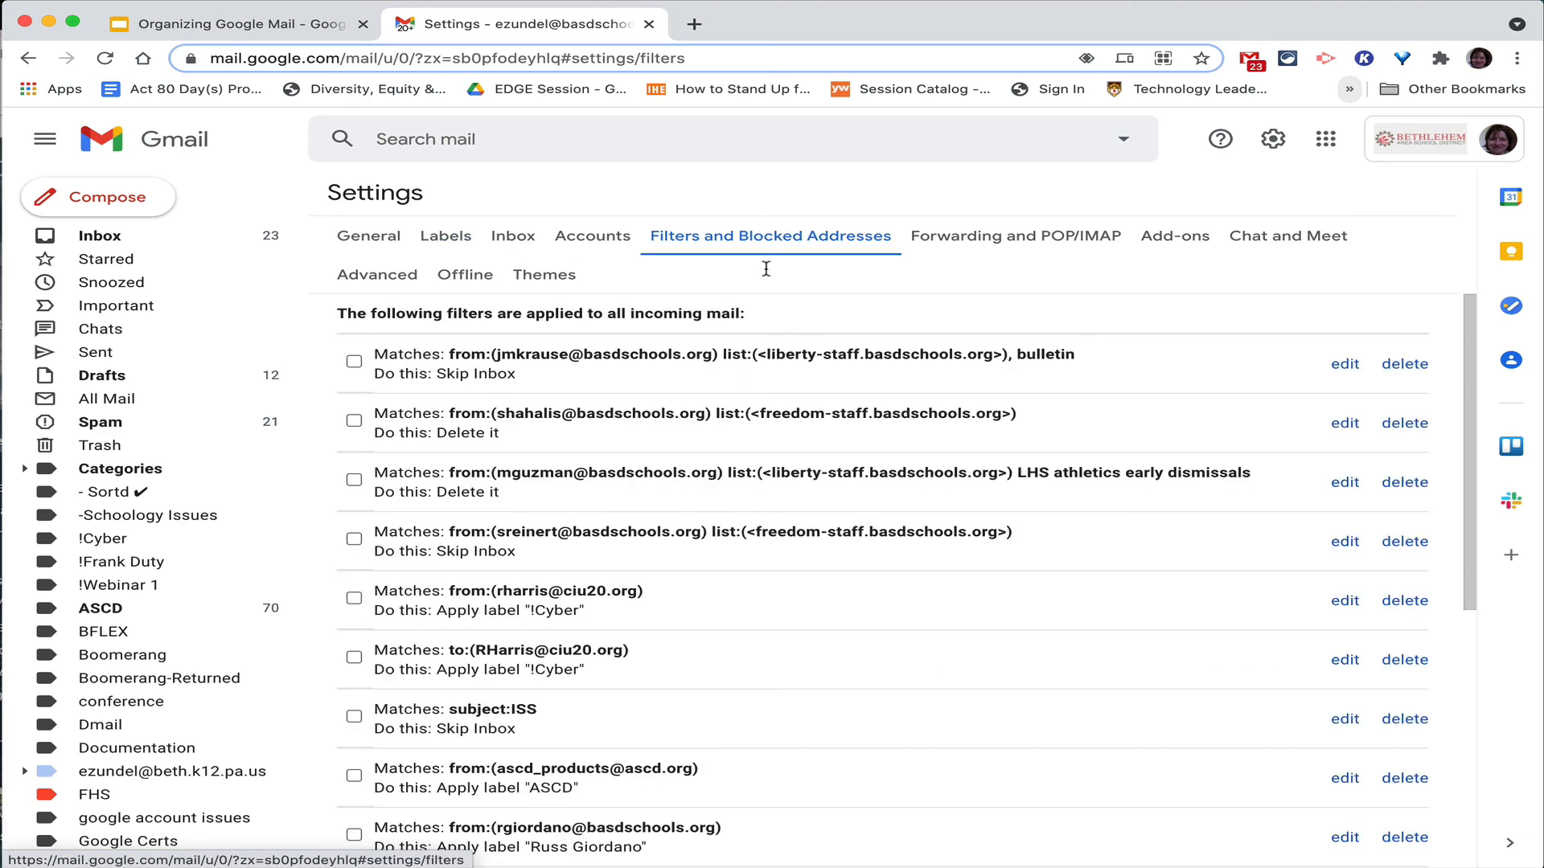
scroll(761, 496, "down", 2)
scroll(762, 498, "up", 1)
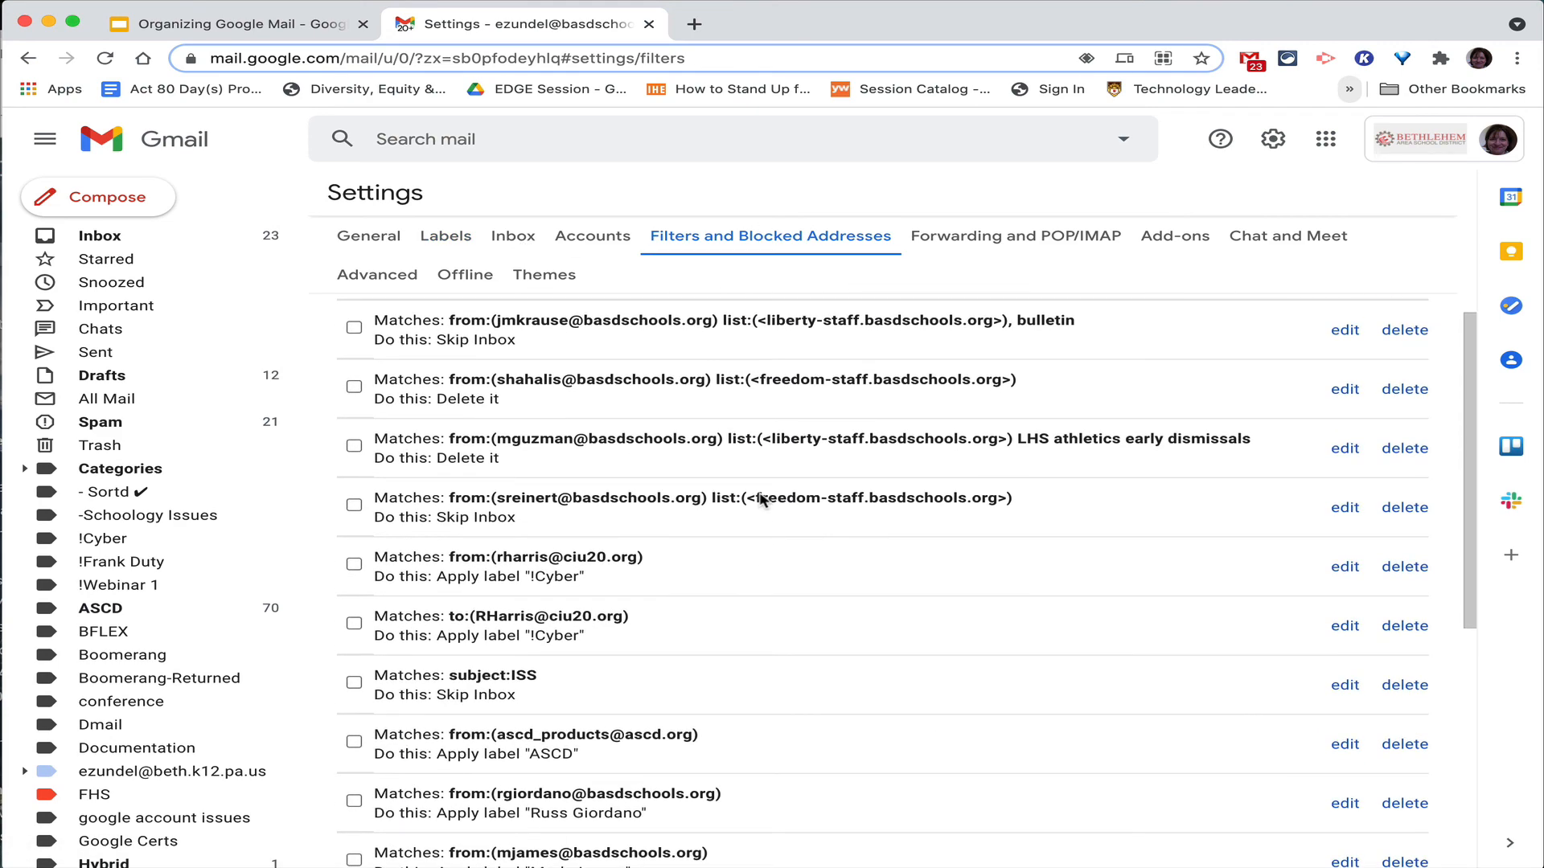